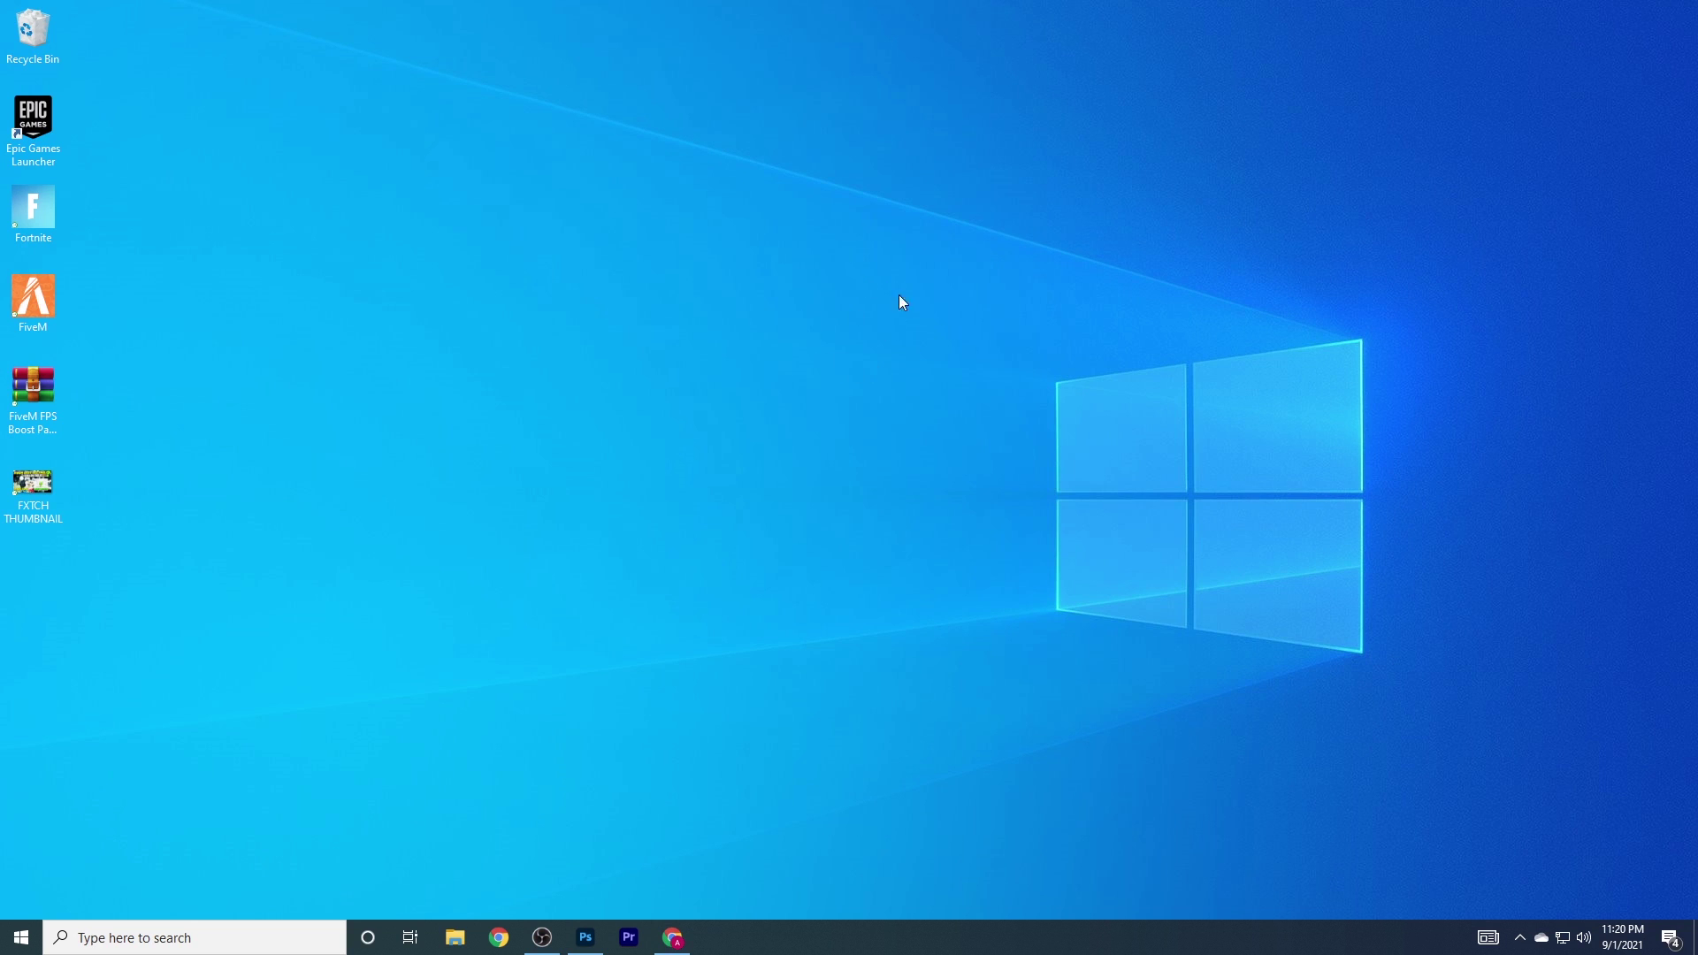
Move the FiveM FPS Boost Pack by Adex archive to the empty middle area of the desktop.
drag(109, 394, 997, 300)
drag(891, 250, 898, 244)
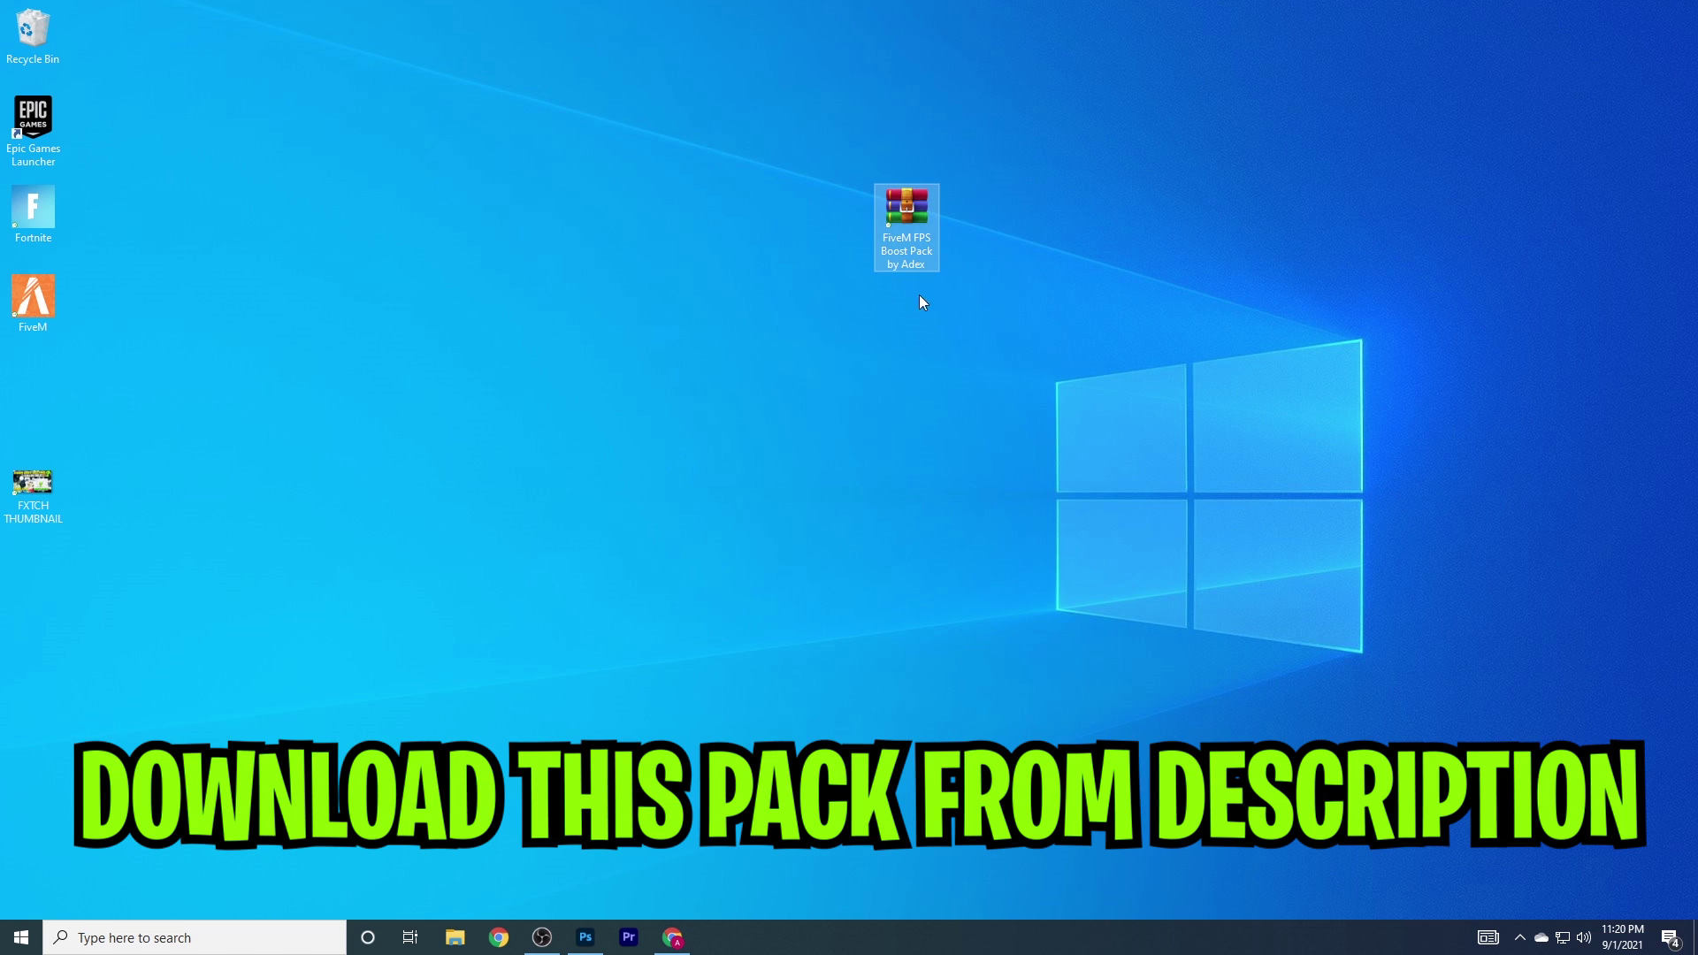
Switch to Chrome and open the recent FreeSums post "FIVEM BEST SETTING FOR GAMING [FIX FPS DROPS] 2021".
click(672, 937)
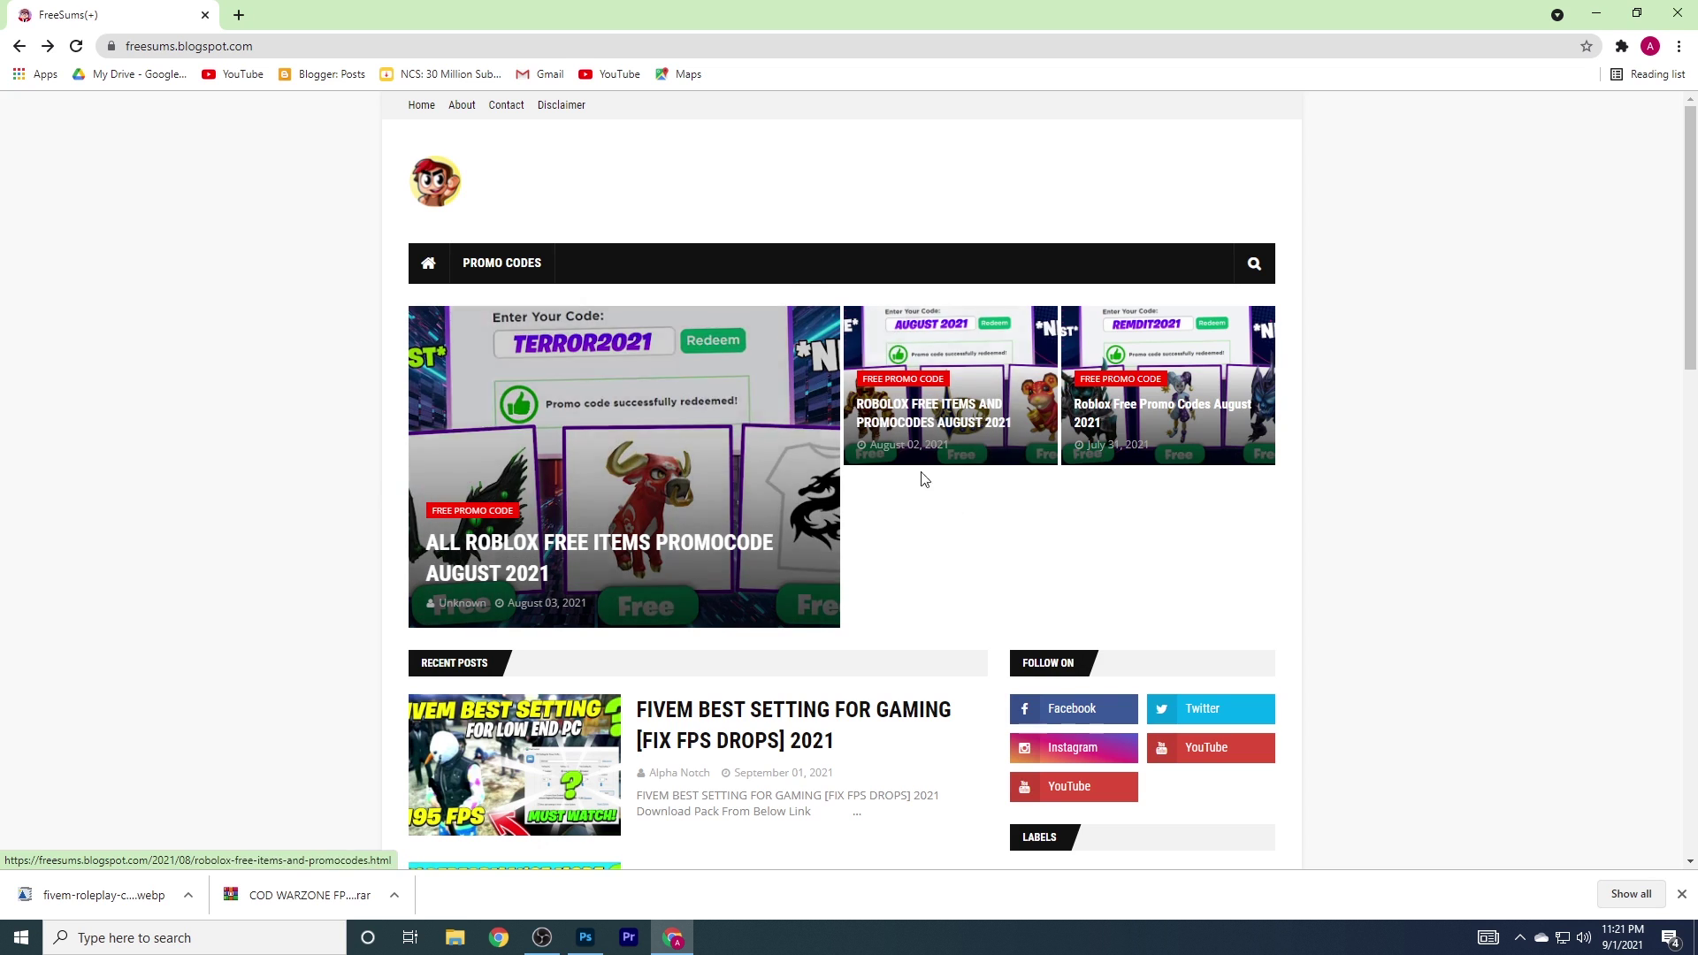
scroll(776, 565, down, 3)
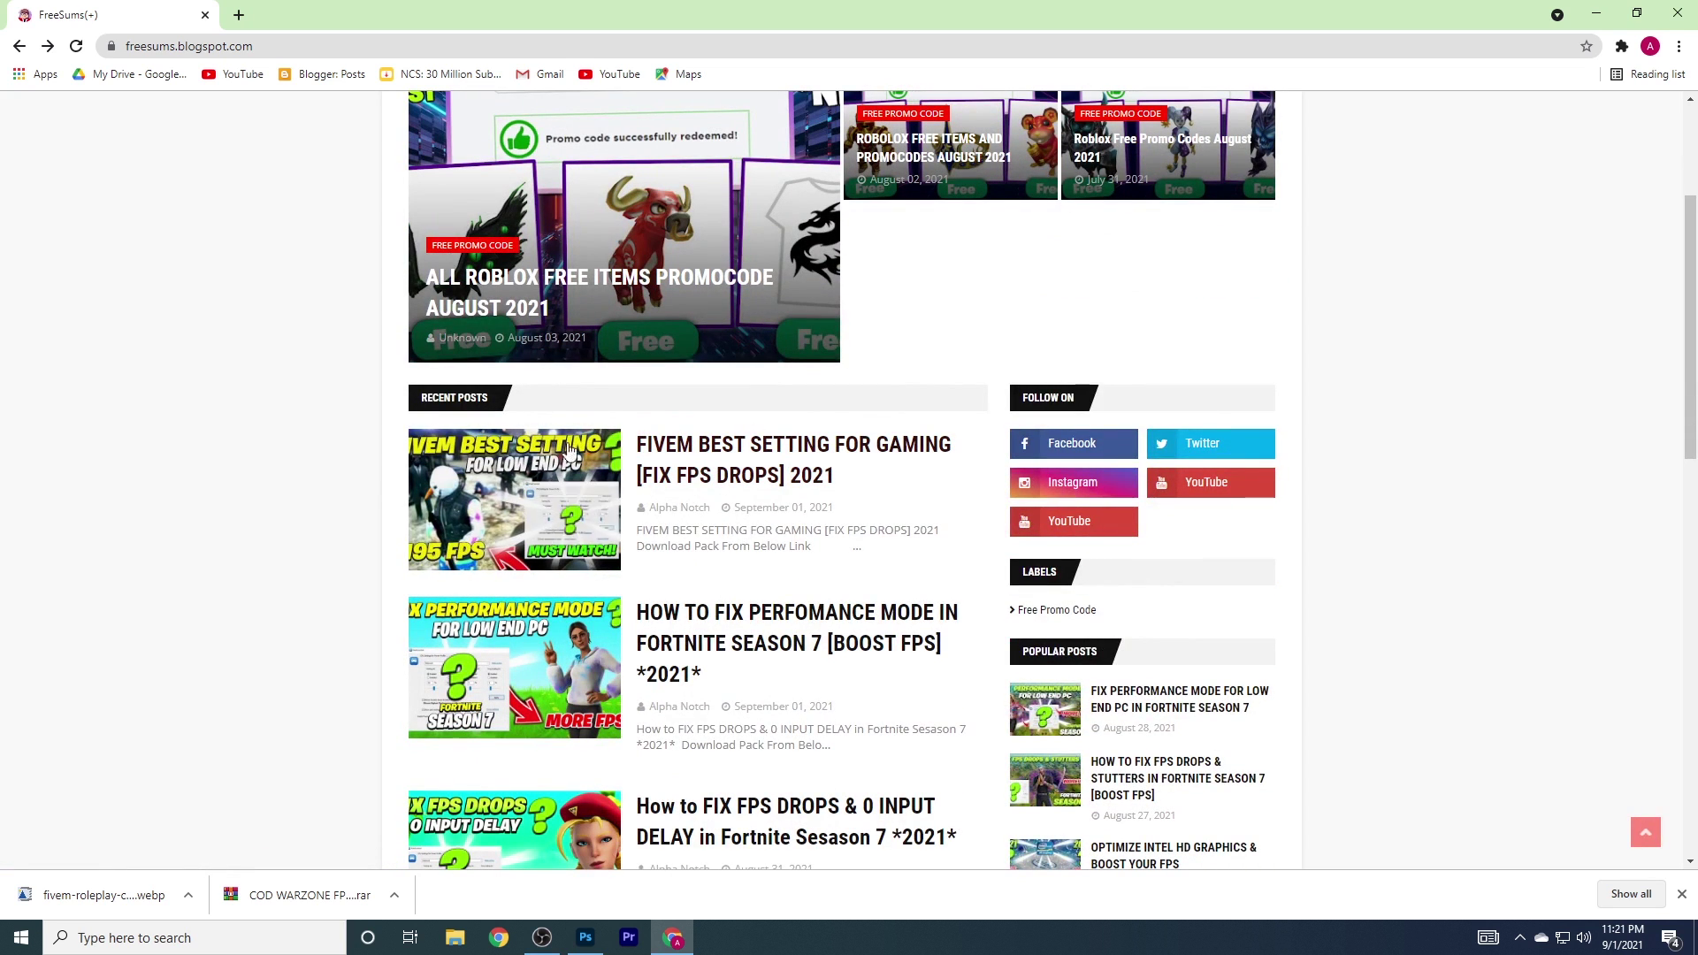
click(716, 481)
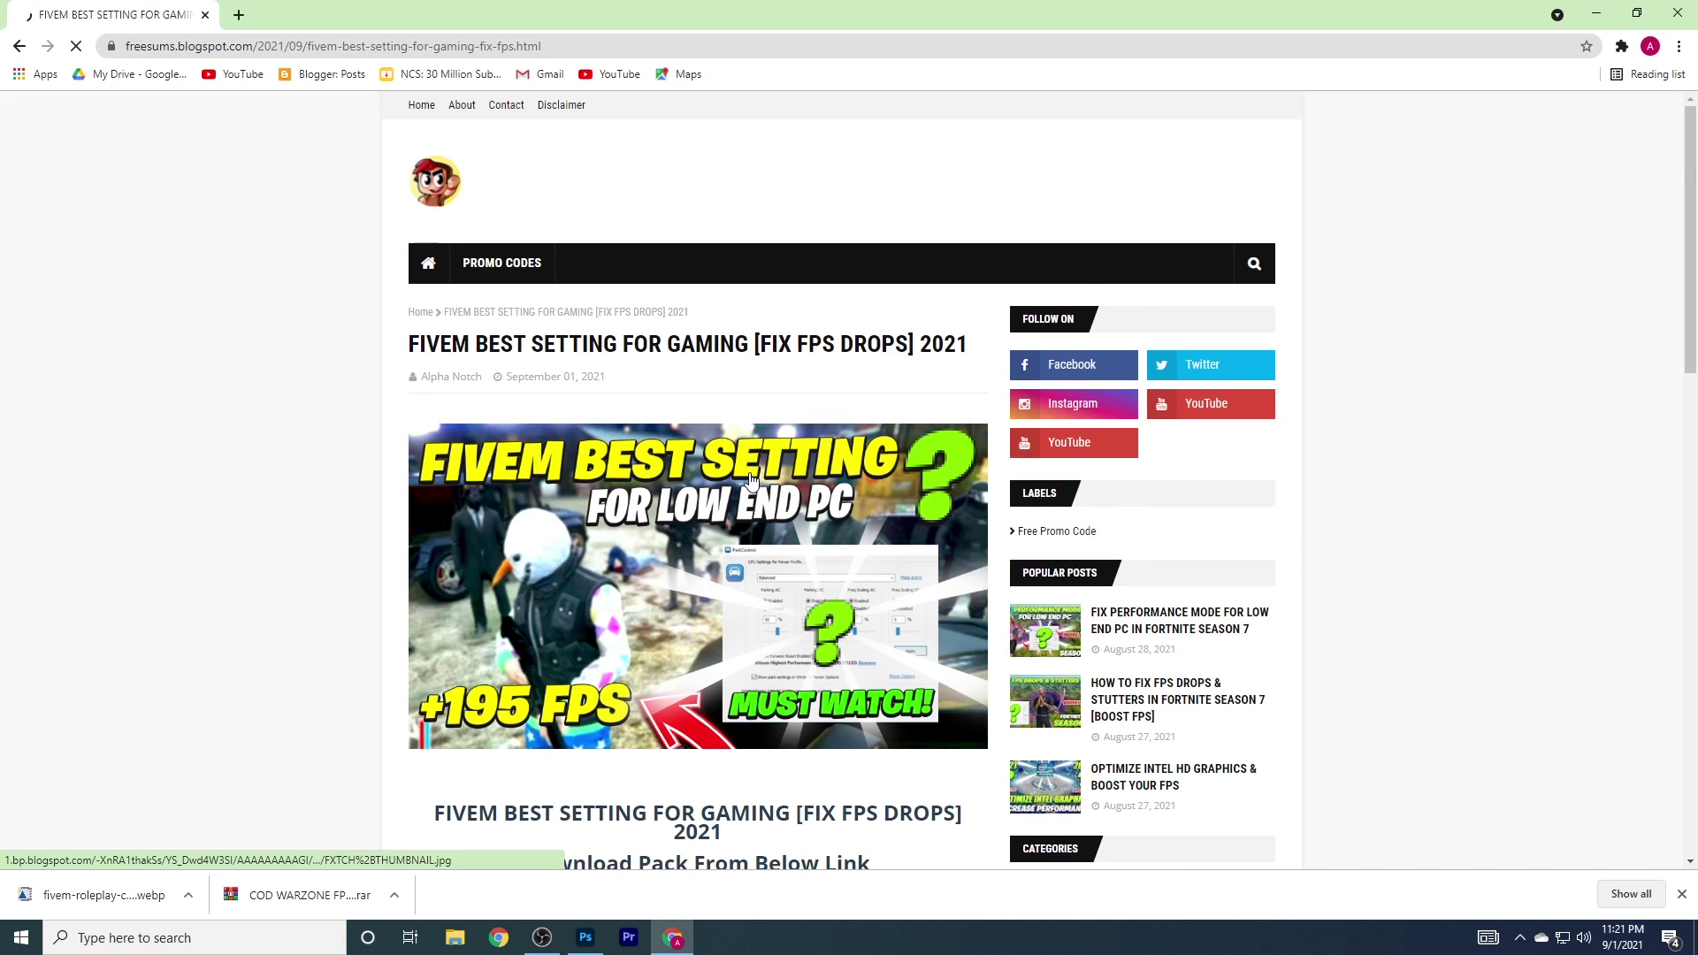
Unlock the post's download link through its subscribe link and open the boost pack's Google Drive download page.
scroll(736, 381, down, 3)
scroll(736, 380, down, 5)
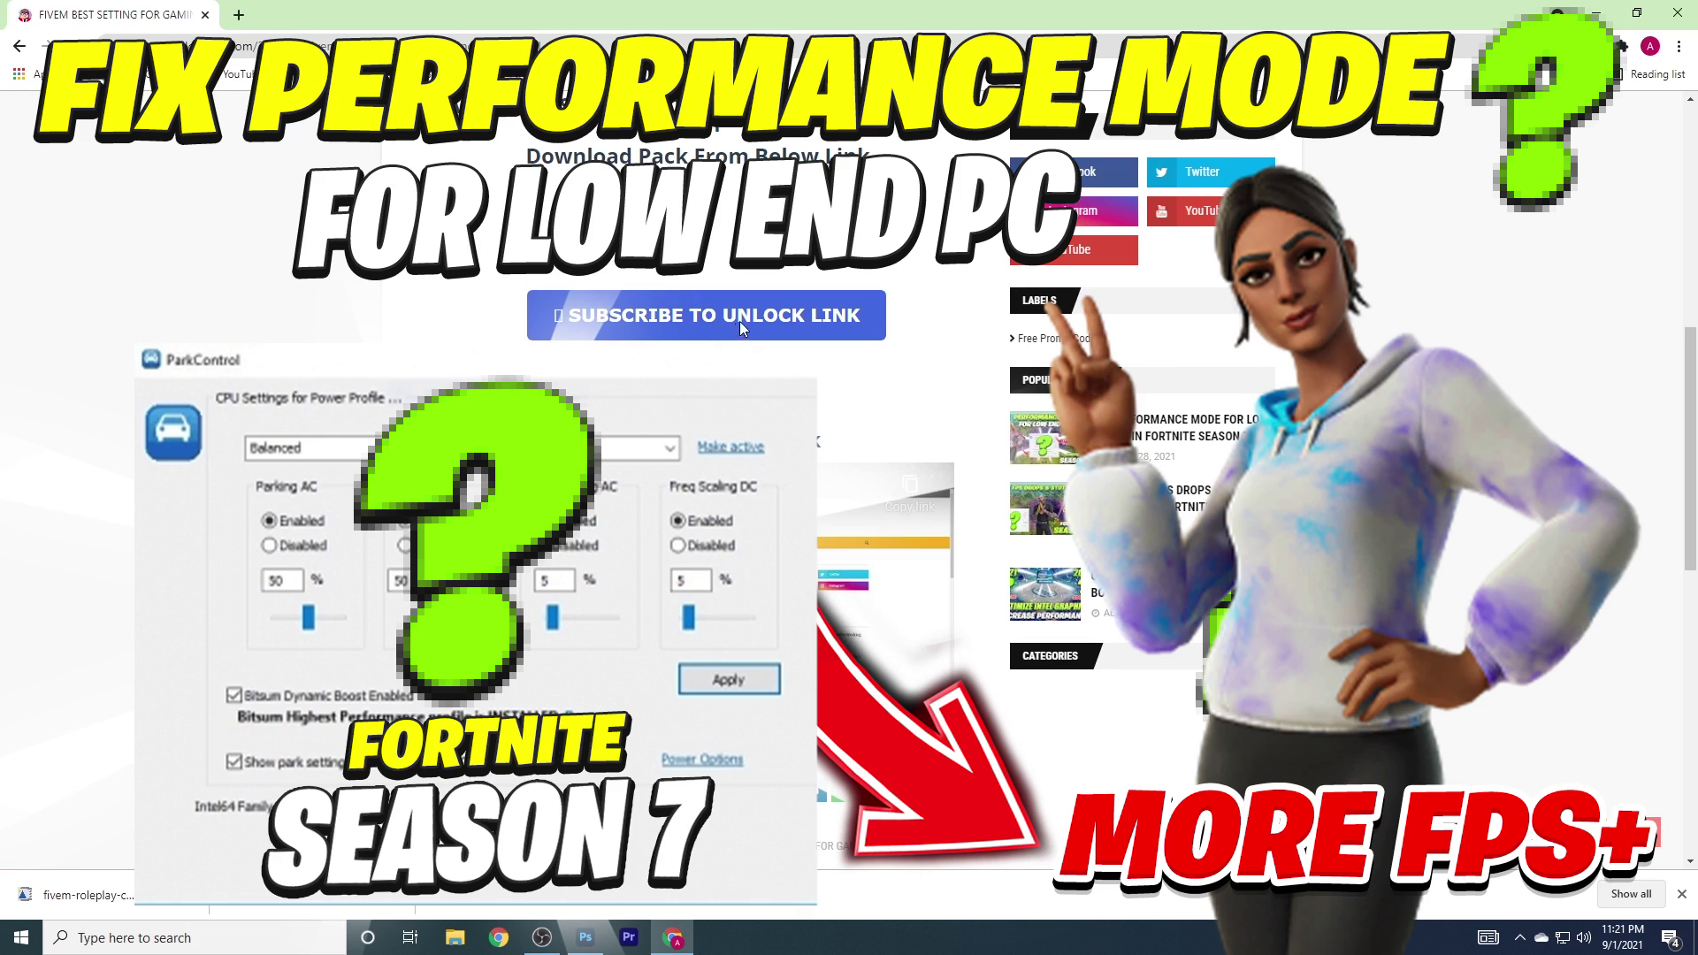
click(736, 322)
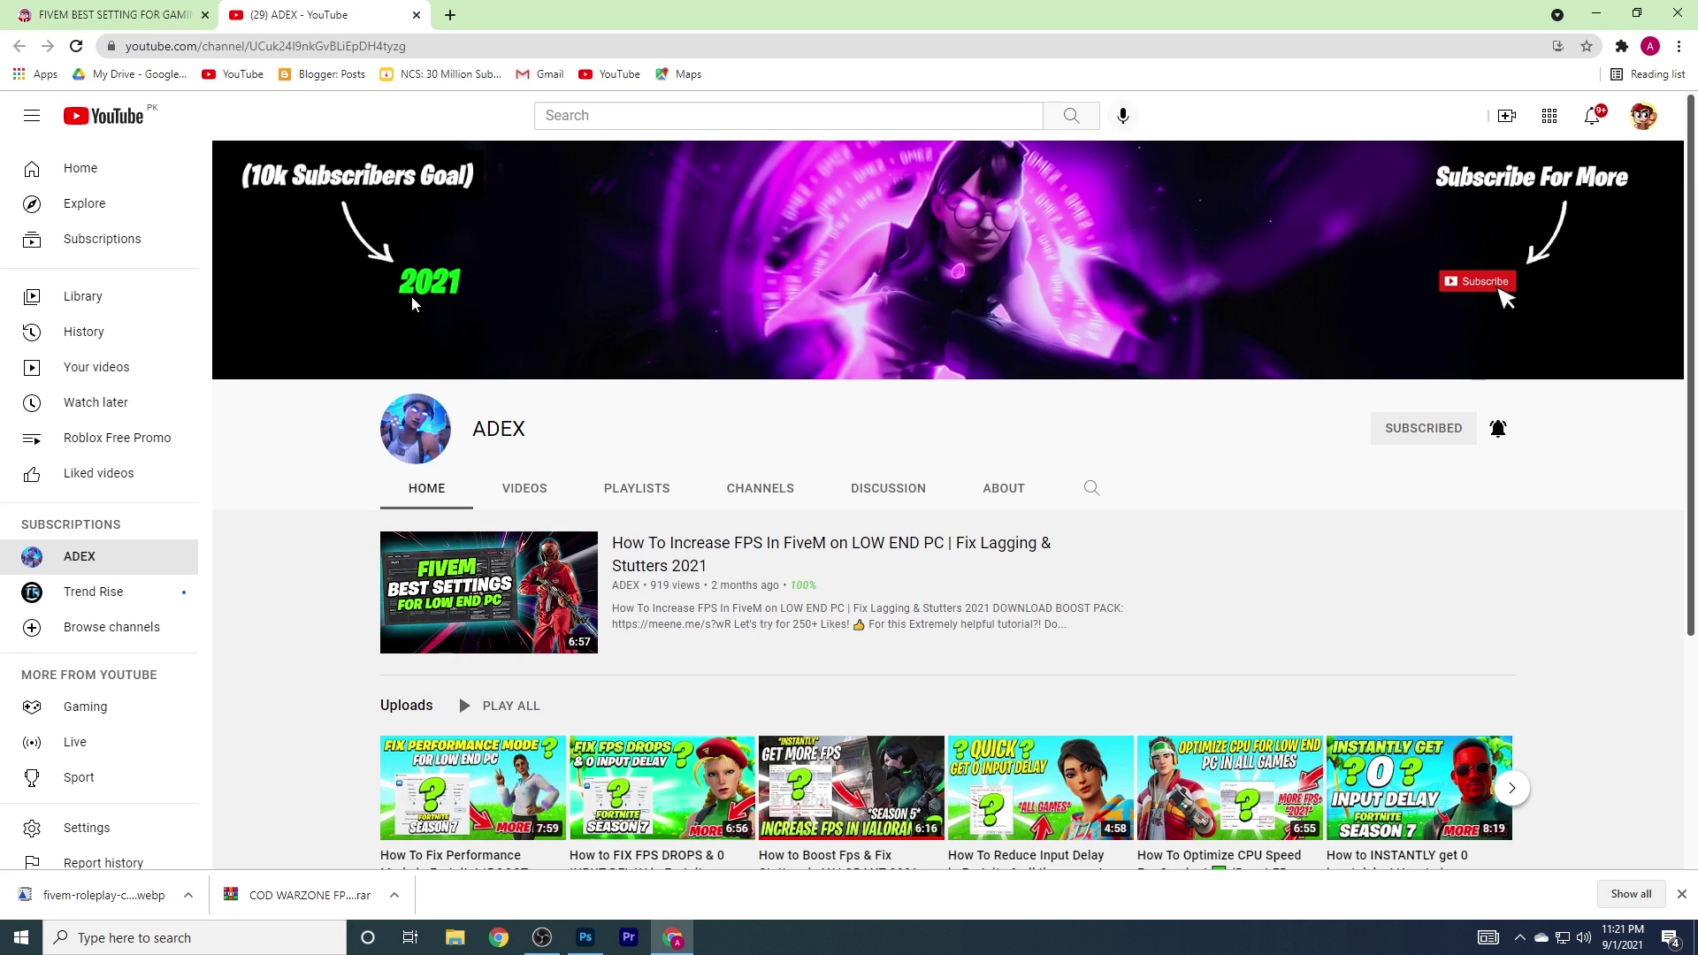
click(174, 7)
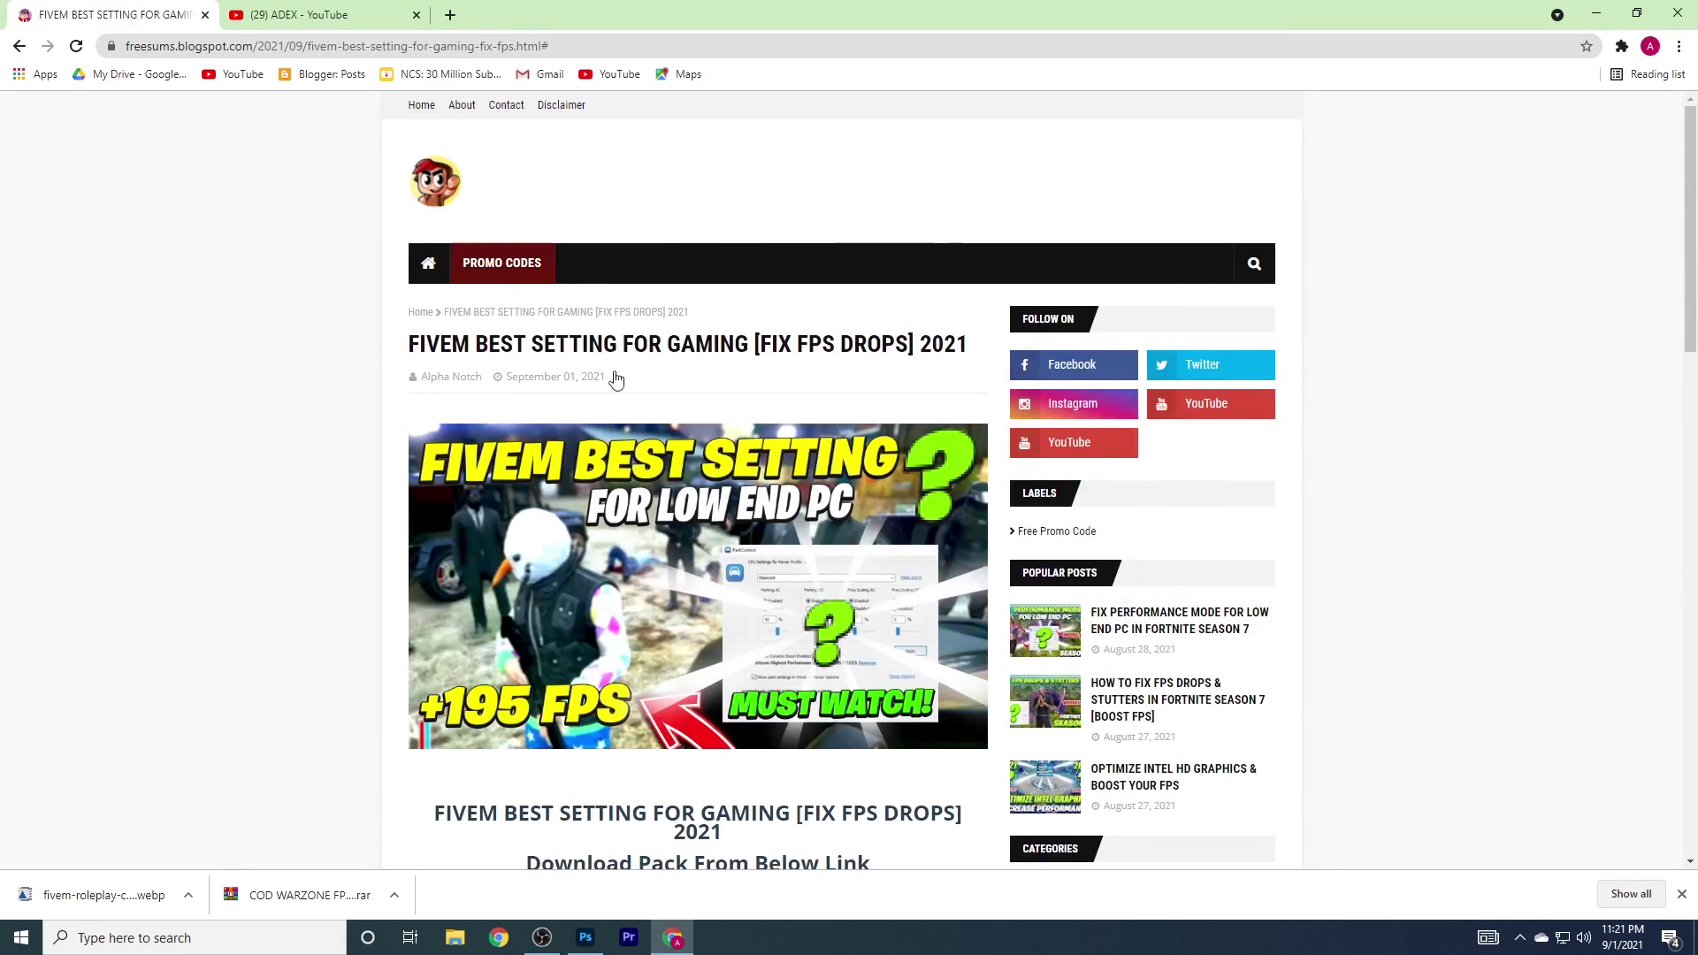
scroll(583, 495, down, 5)
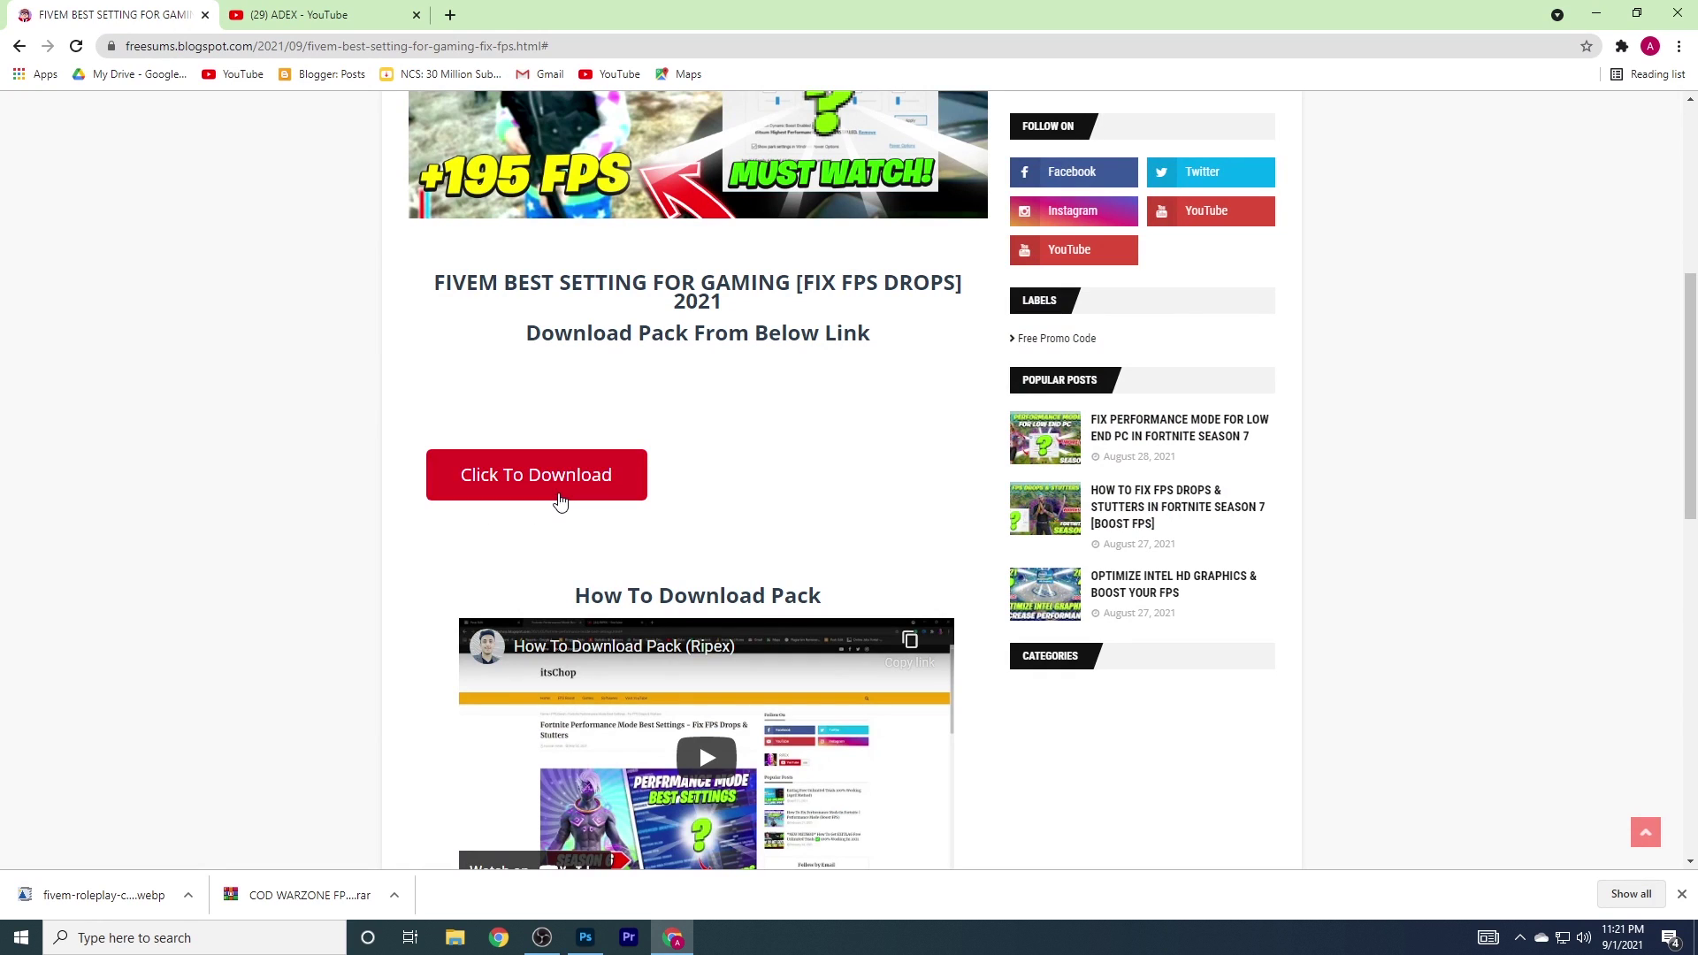
click(555, 491)
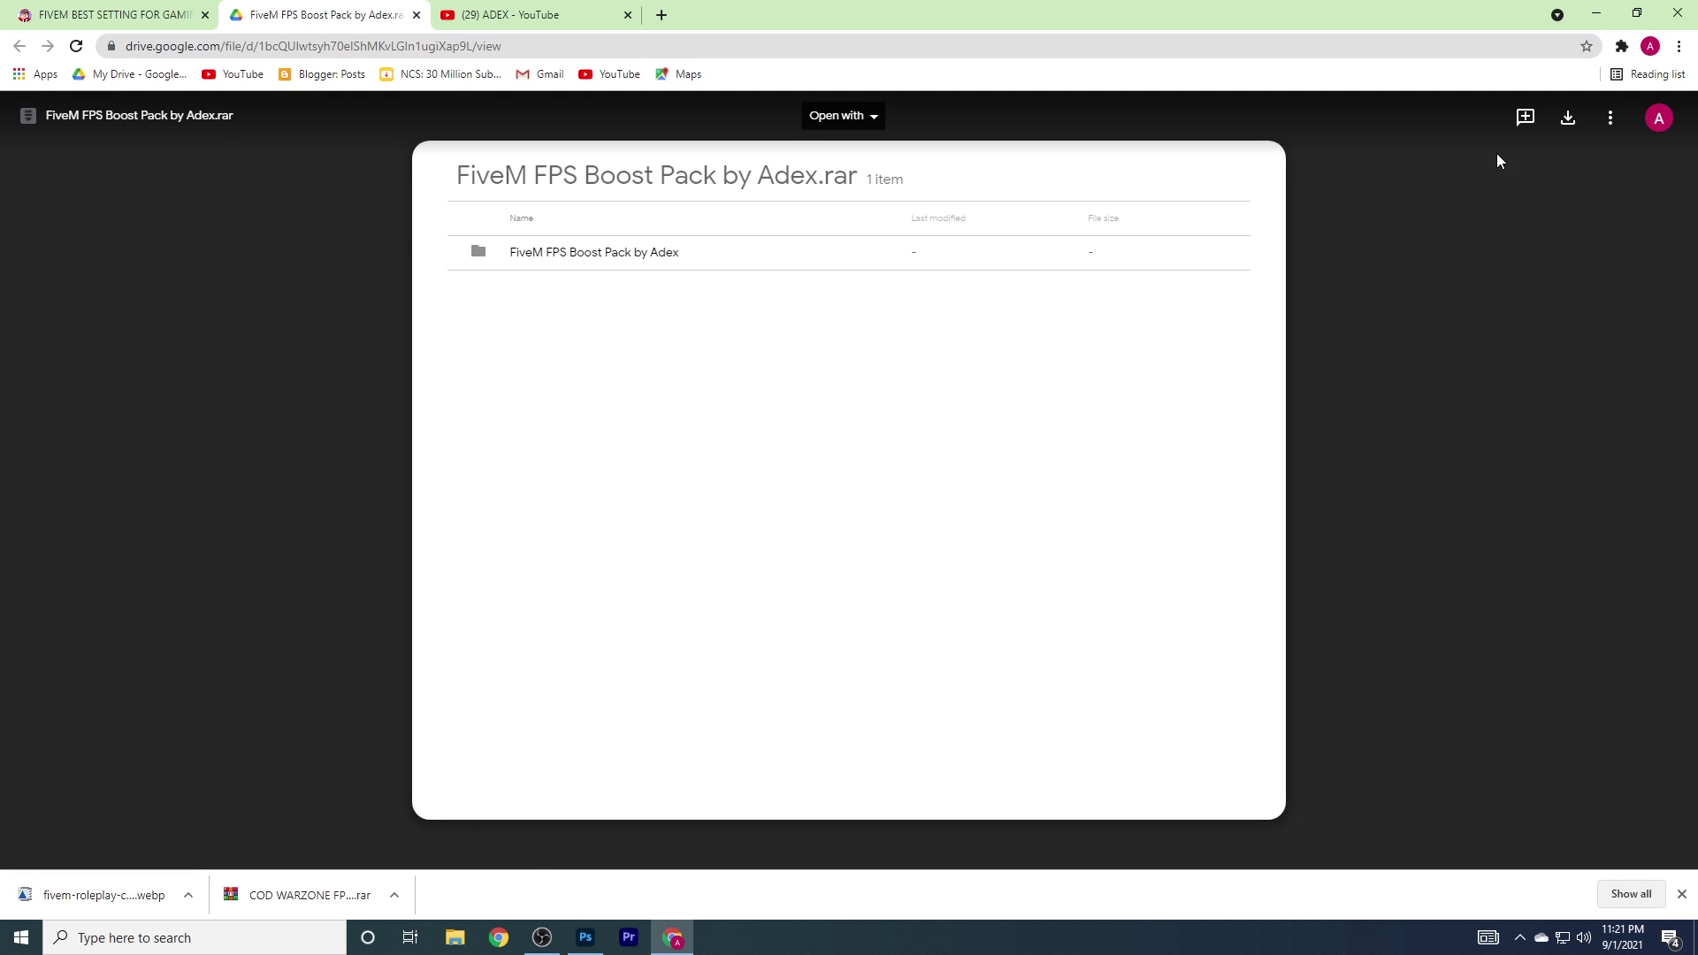
Return to the desktop, extract the FiveM FPS Boost Pack archive there, and place the extracted folder beside the archive.
click(1596, 13)
drag(902, 230, 904, 226)
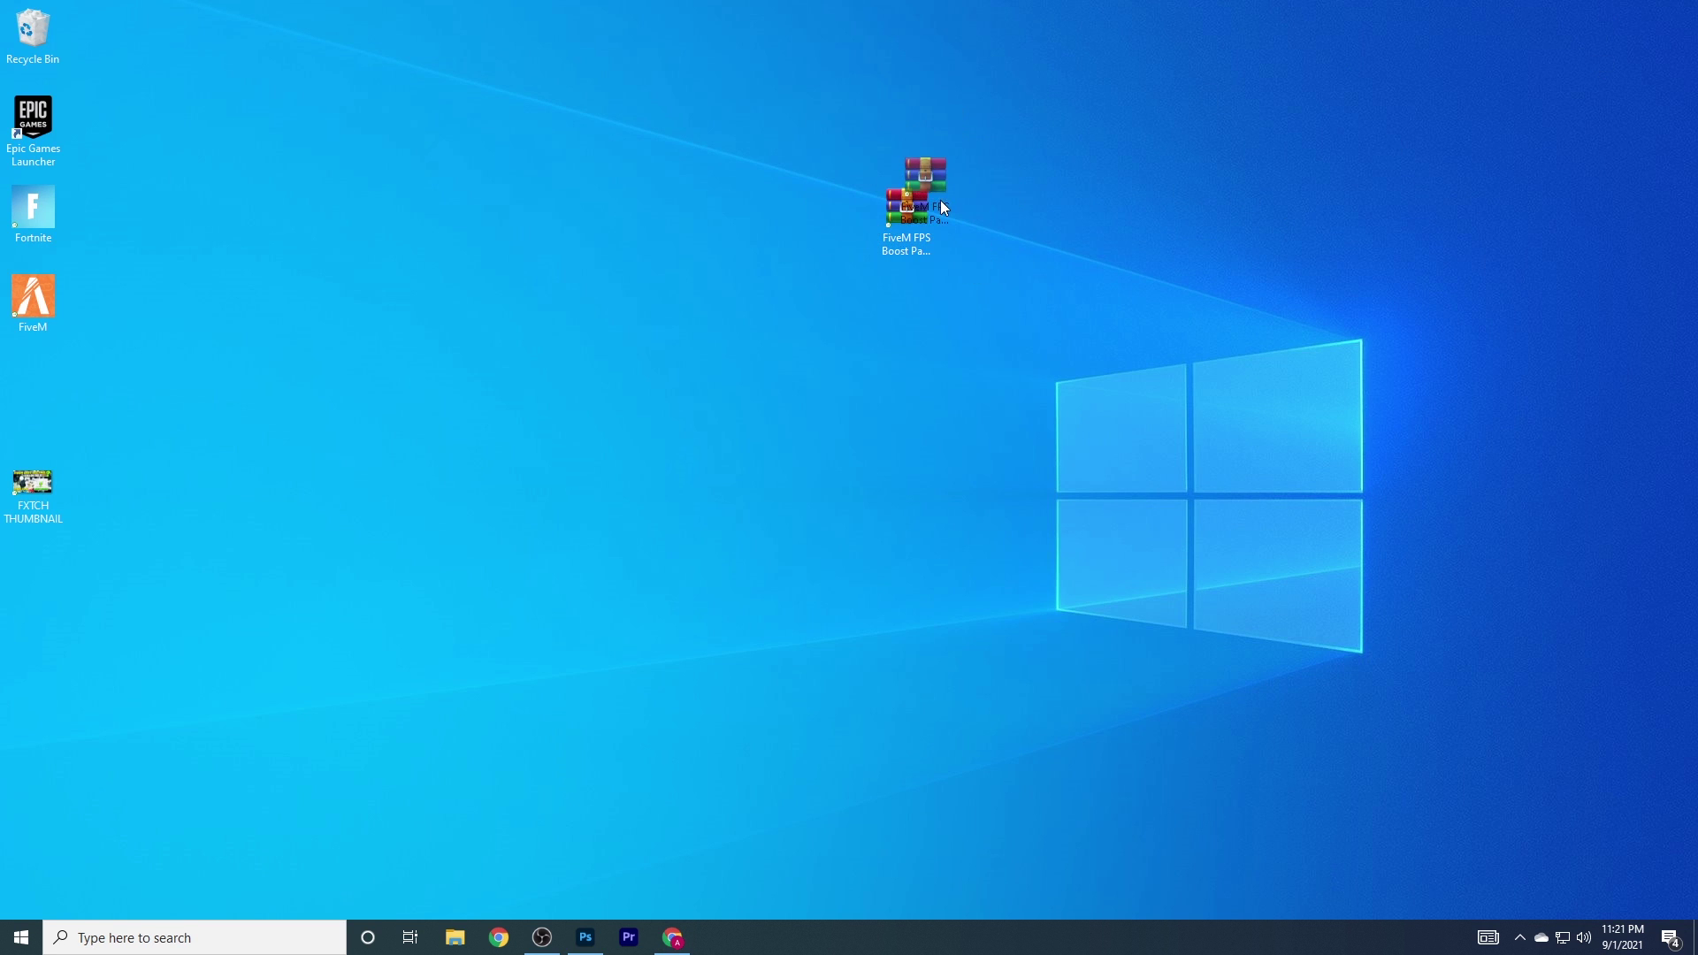
right_click(920, 196)
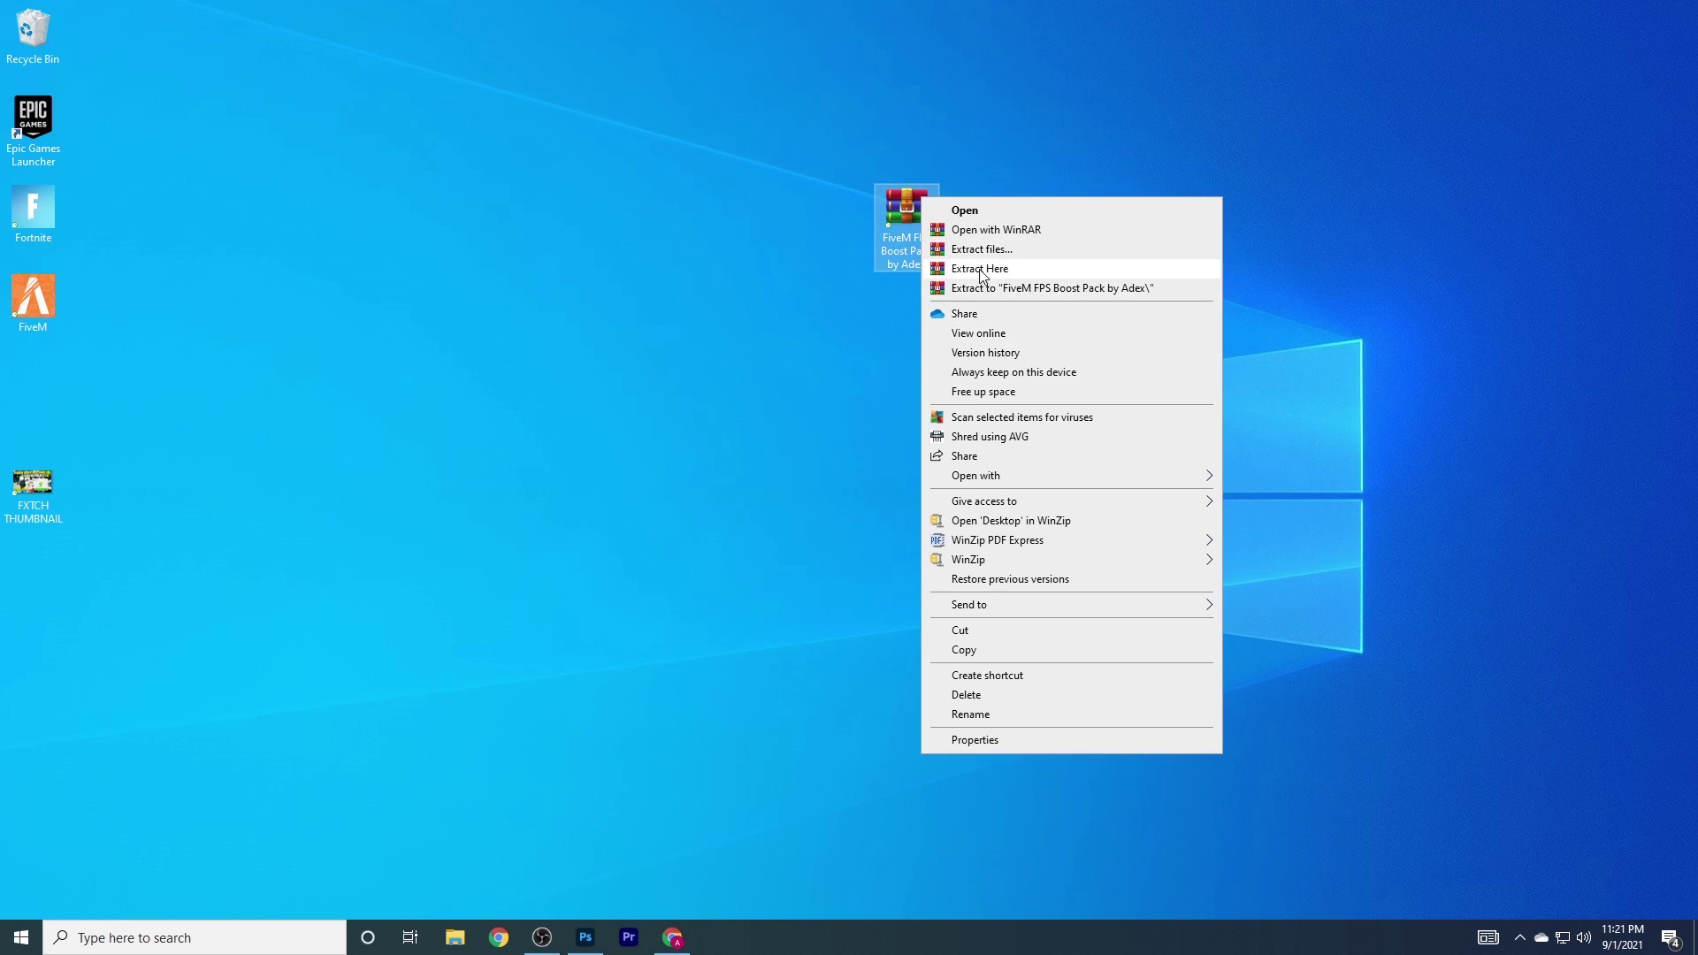
click(999, 288)
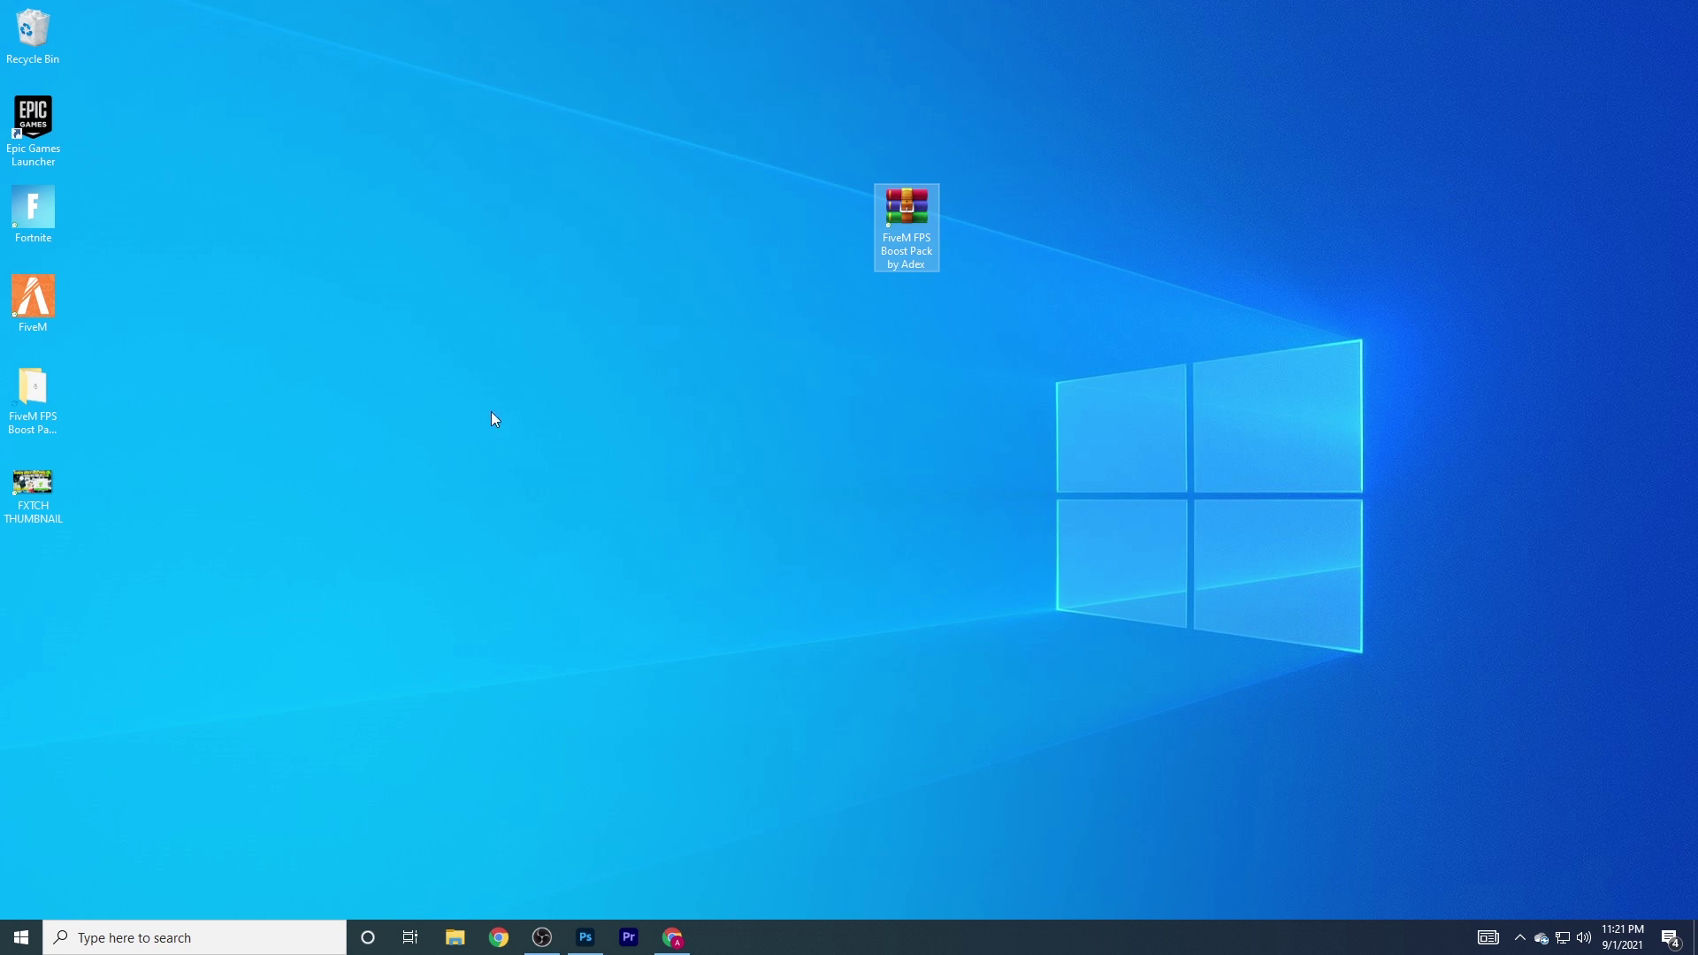
drag(64, 376, 809, 208)
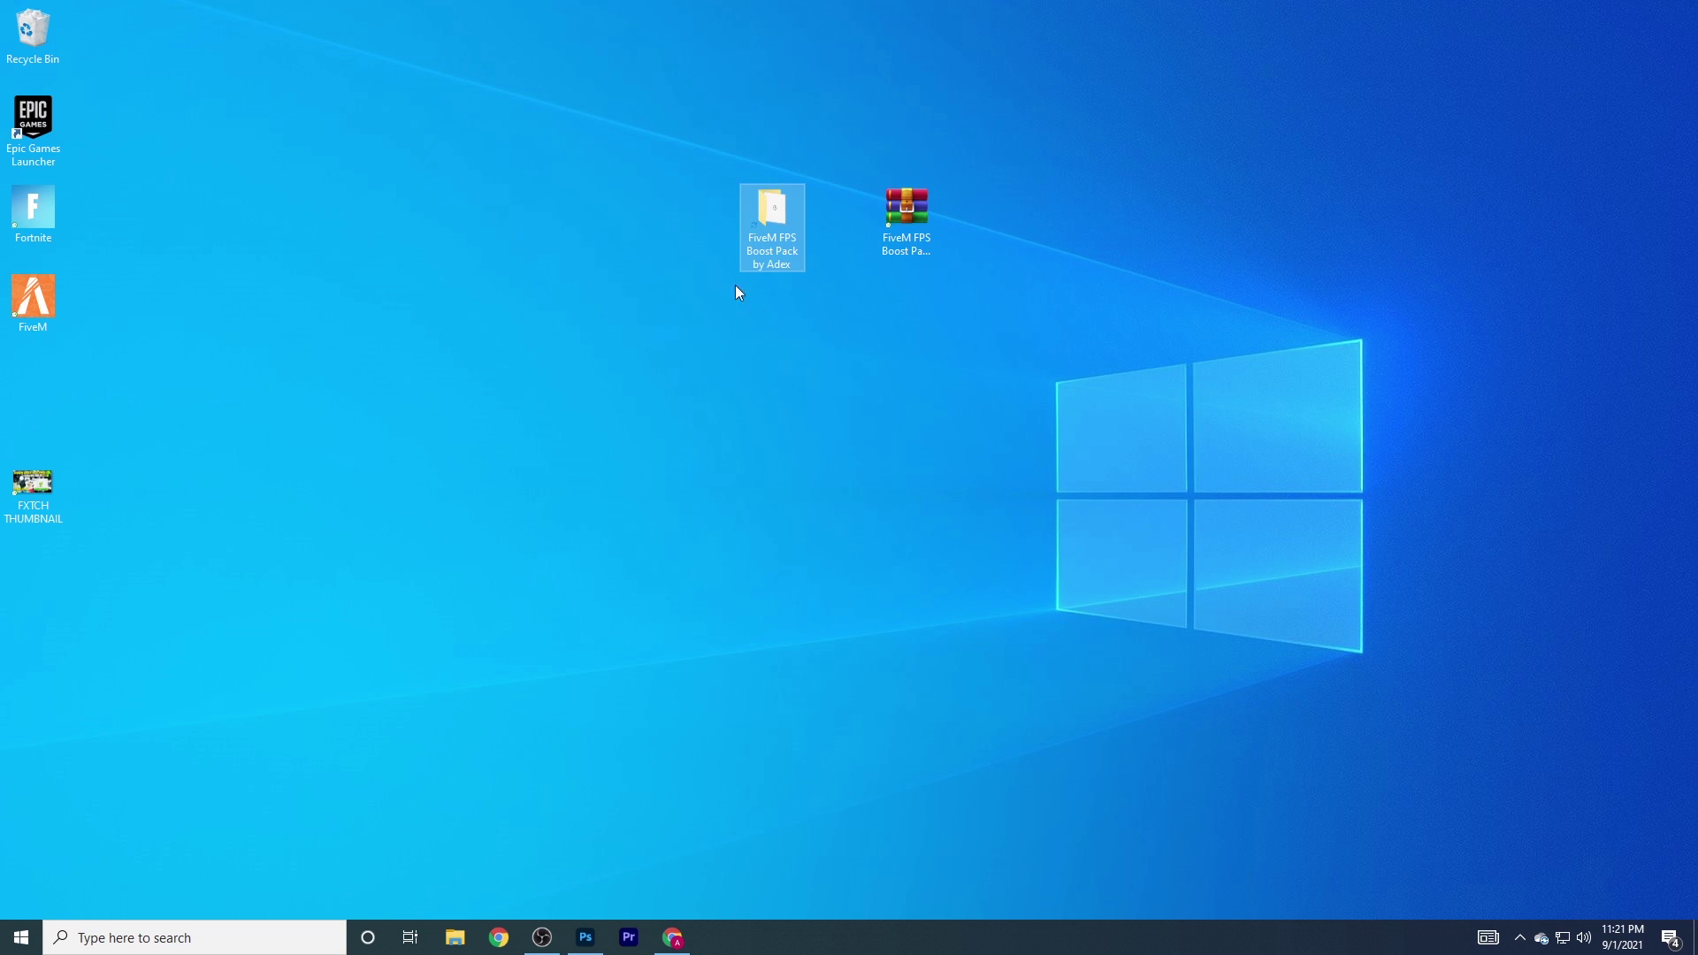
Open the extracted FiveM FPS Boost Pack folder in a maximized window and go into its 1- CPU Optimization folder.
double_click(766, 226)
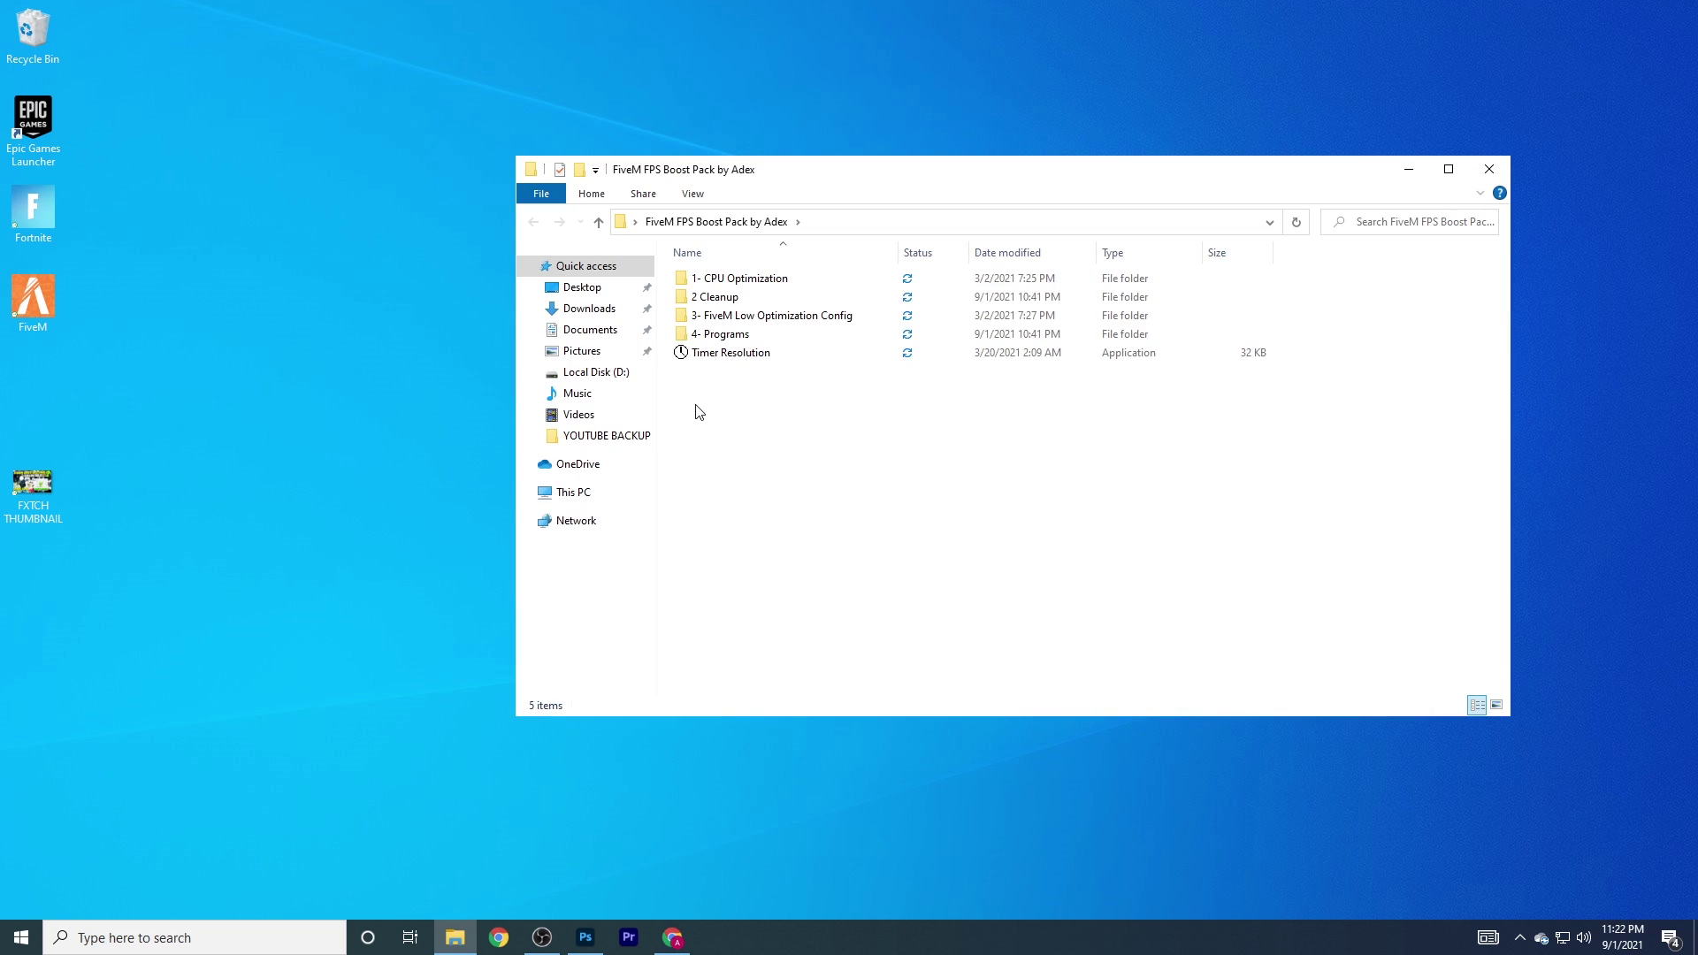
click(1447, 168)
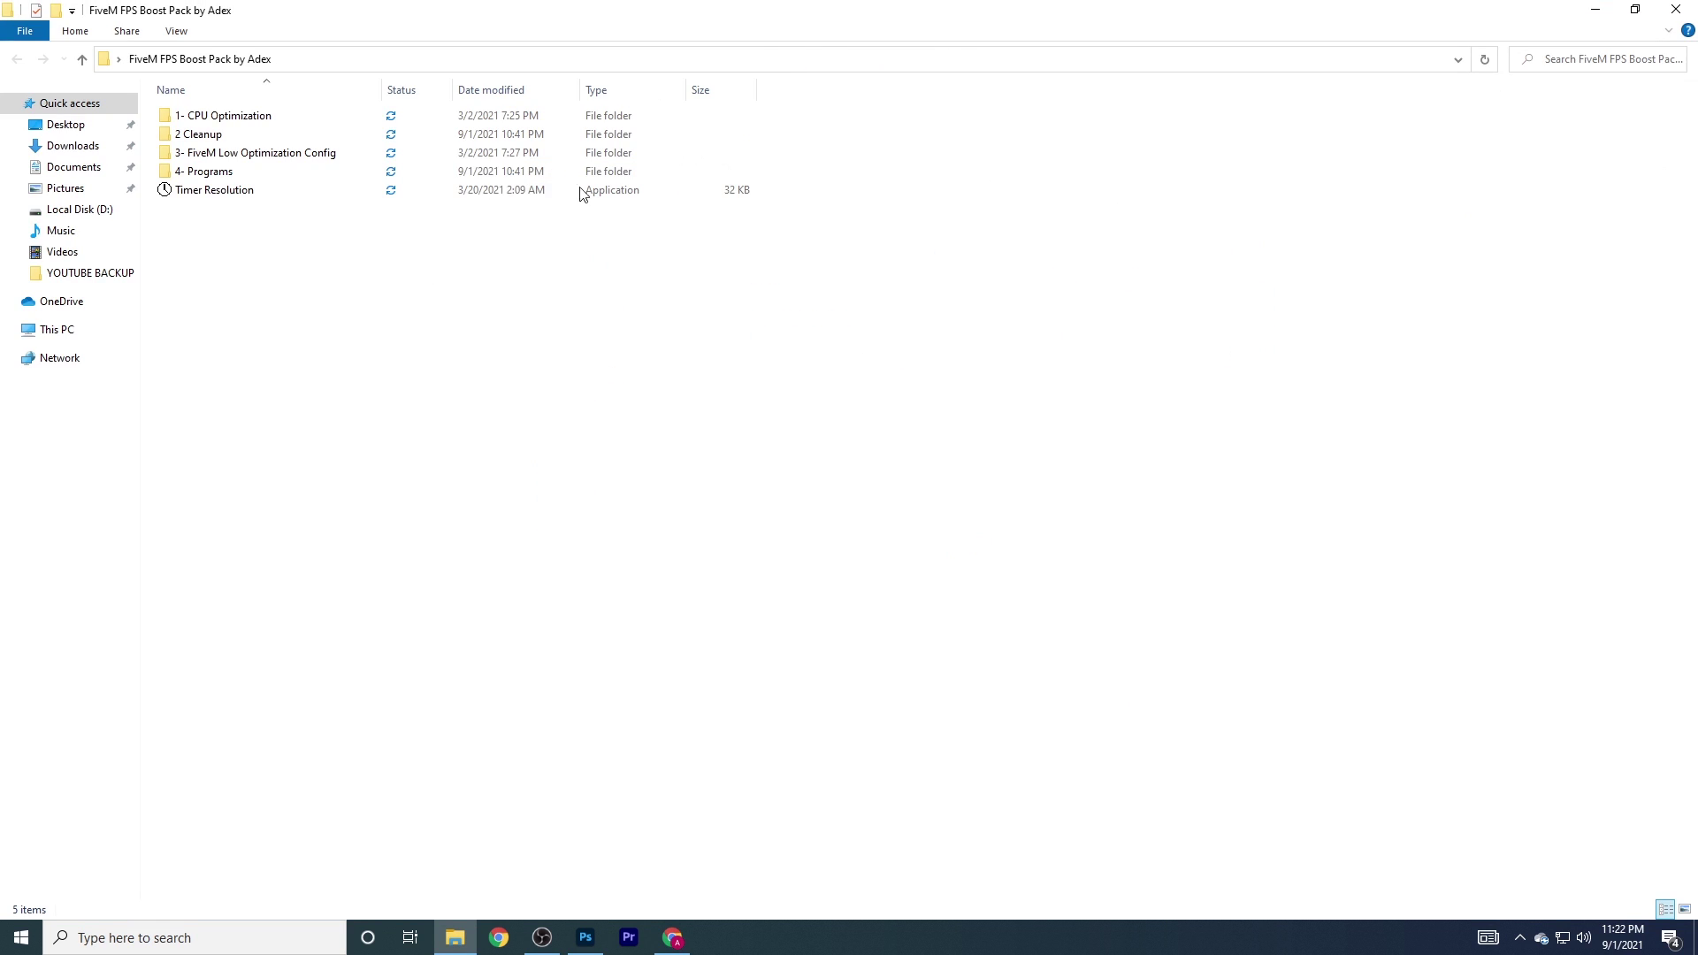
click(270, 124)
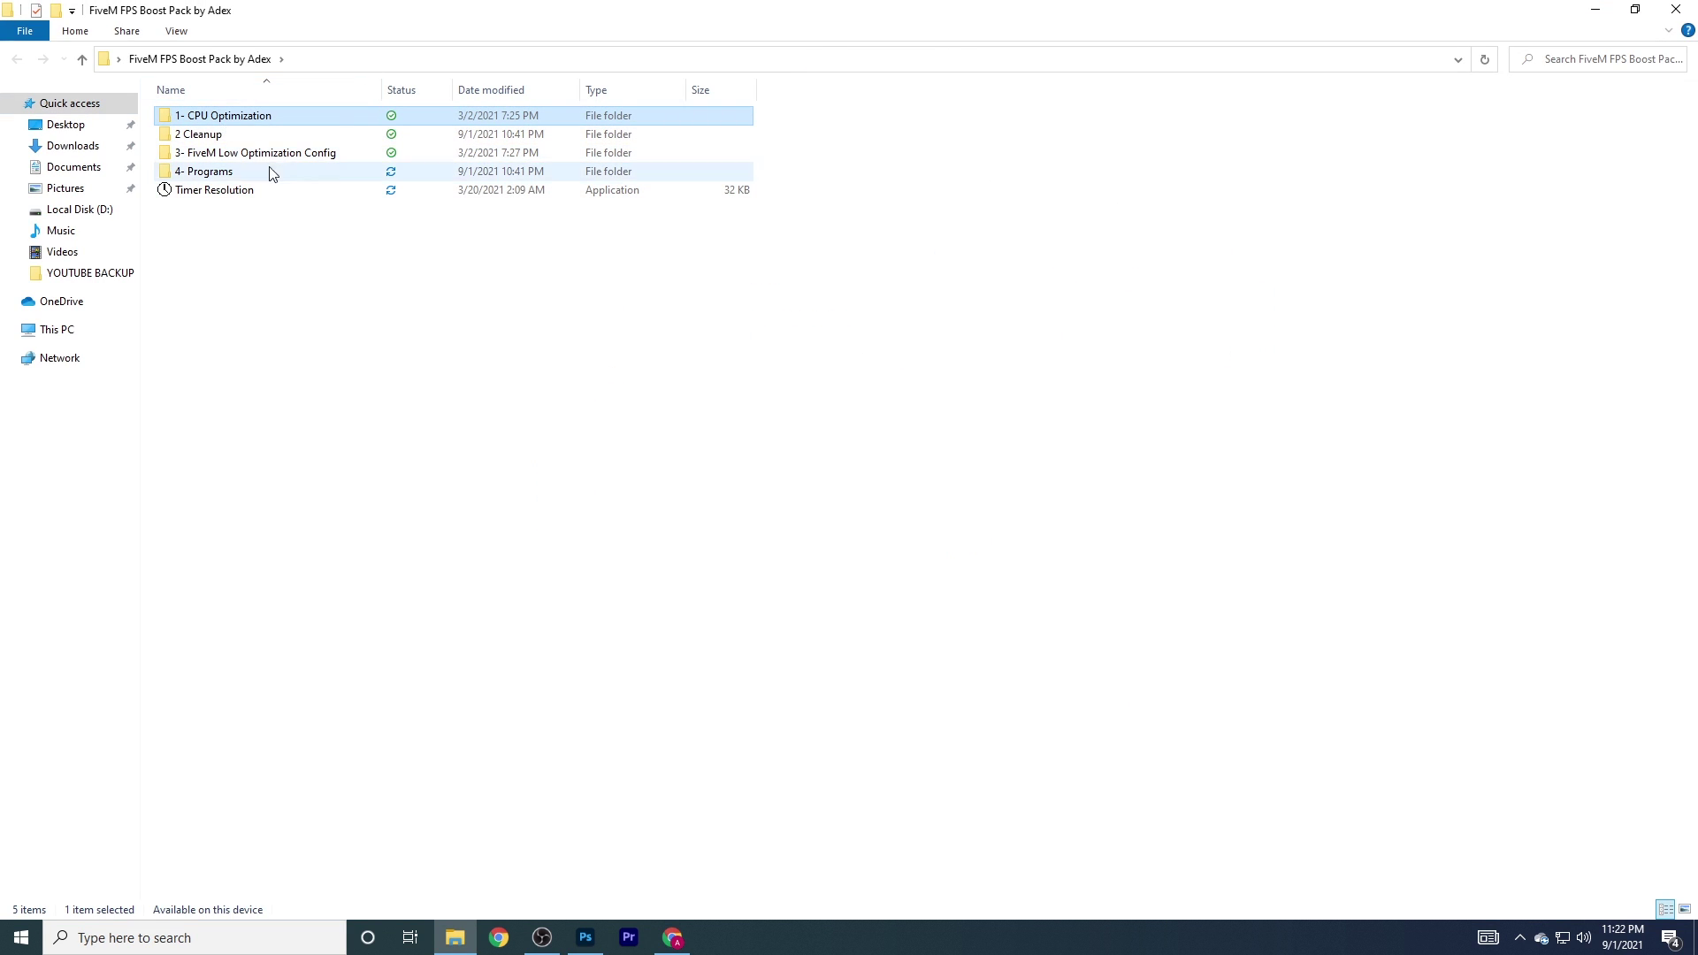
double_click(295, 121)
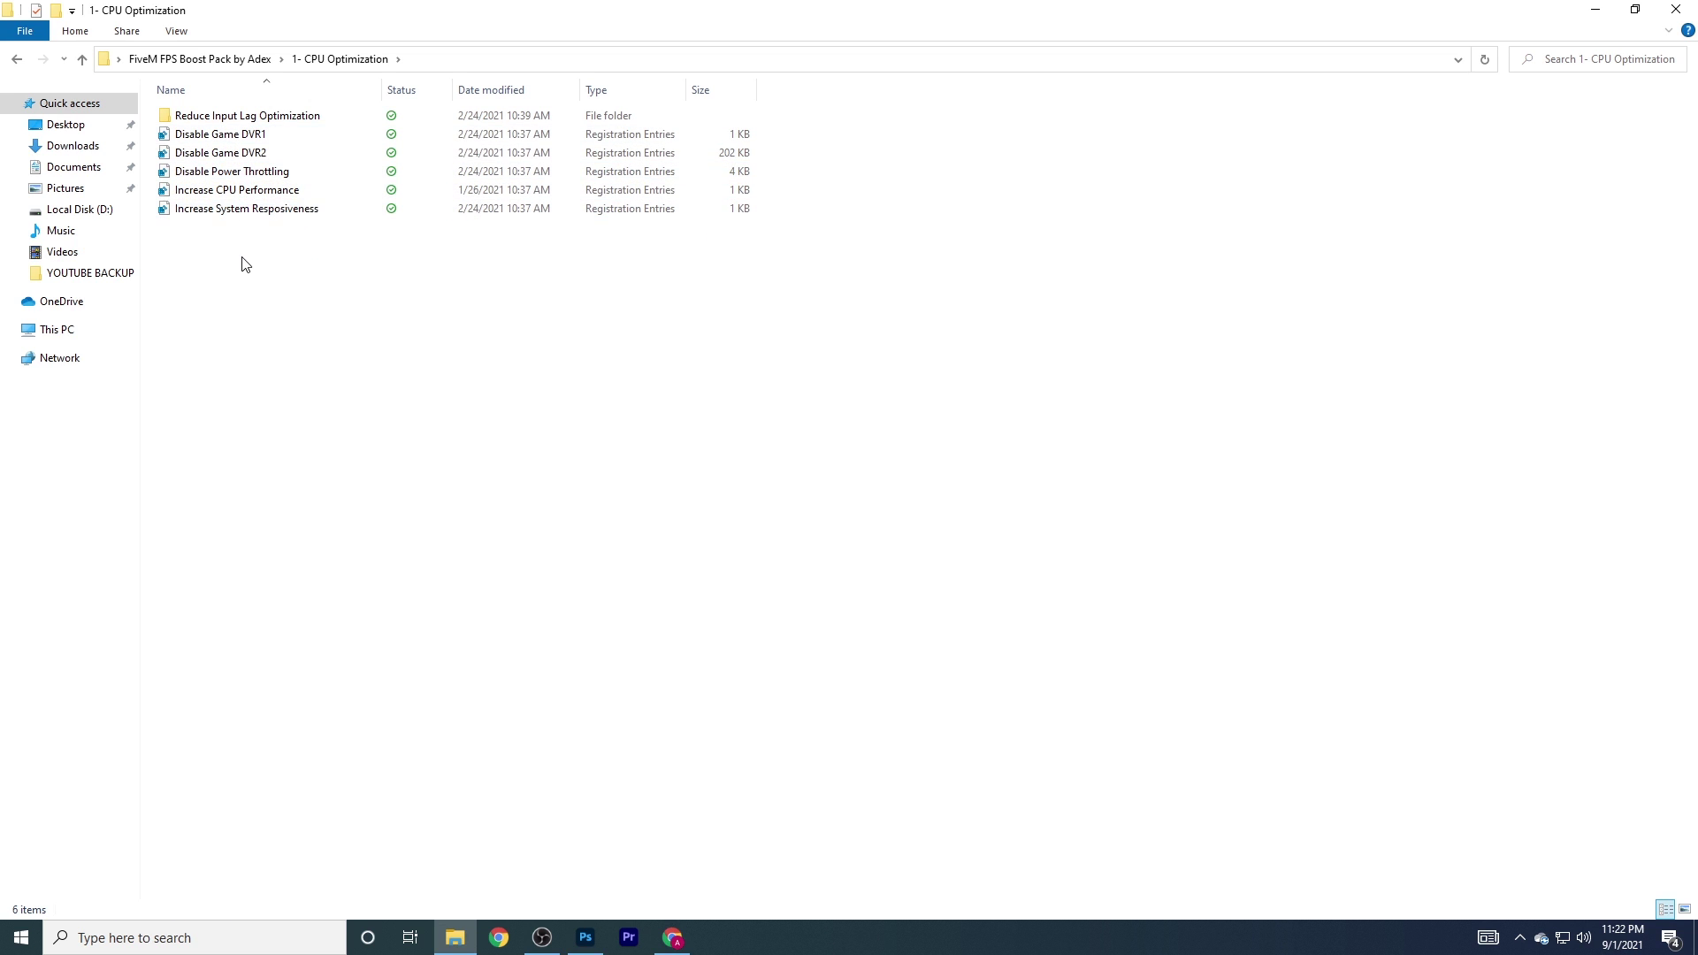
drag(246, 262, 301, 111)
click(288, 245)
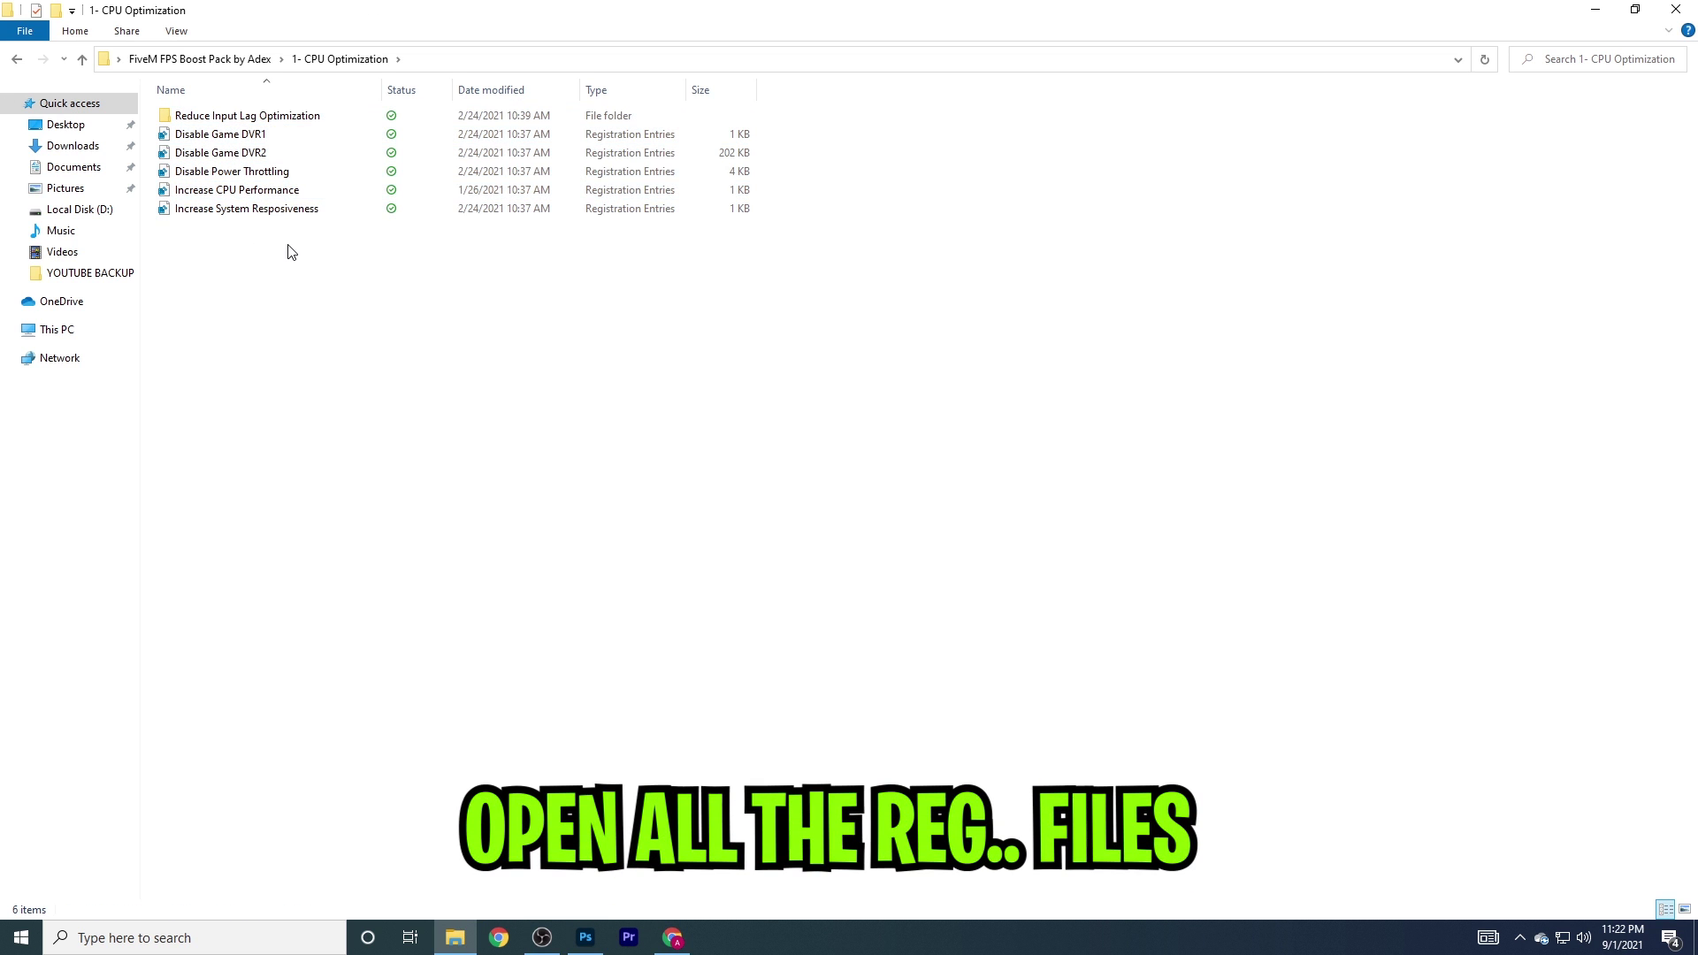
Add the Disable Game DVR1 registry file to the Windows registry, accepting all confirmations.
double_click(255, 133)
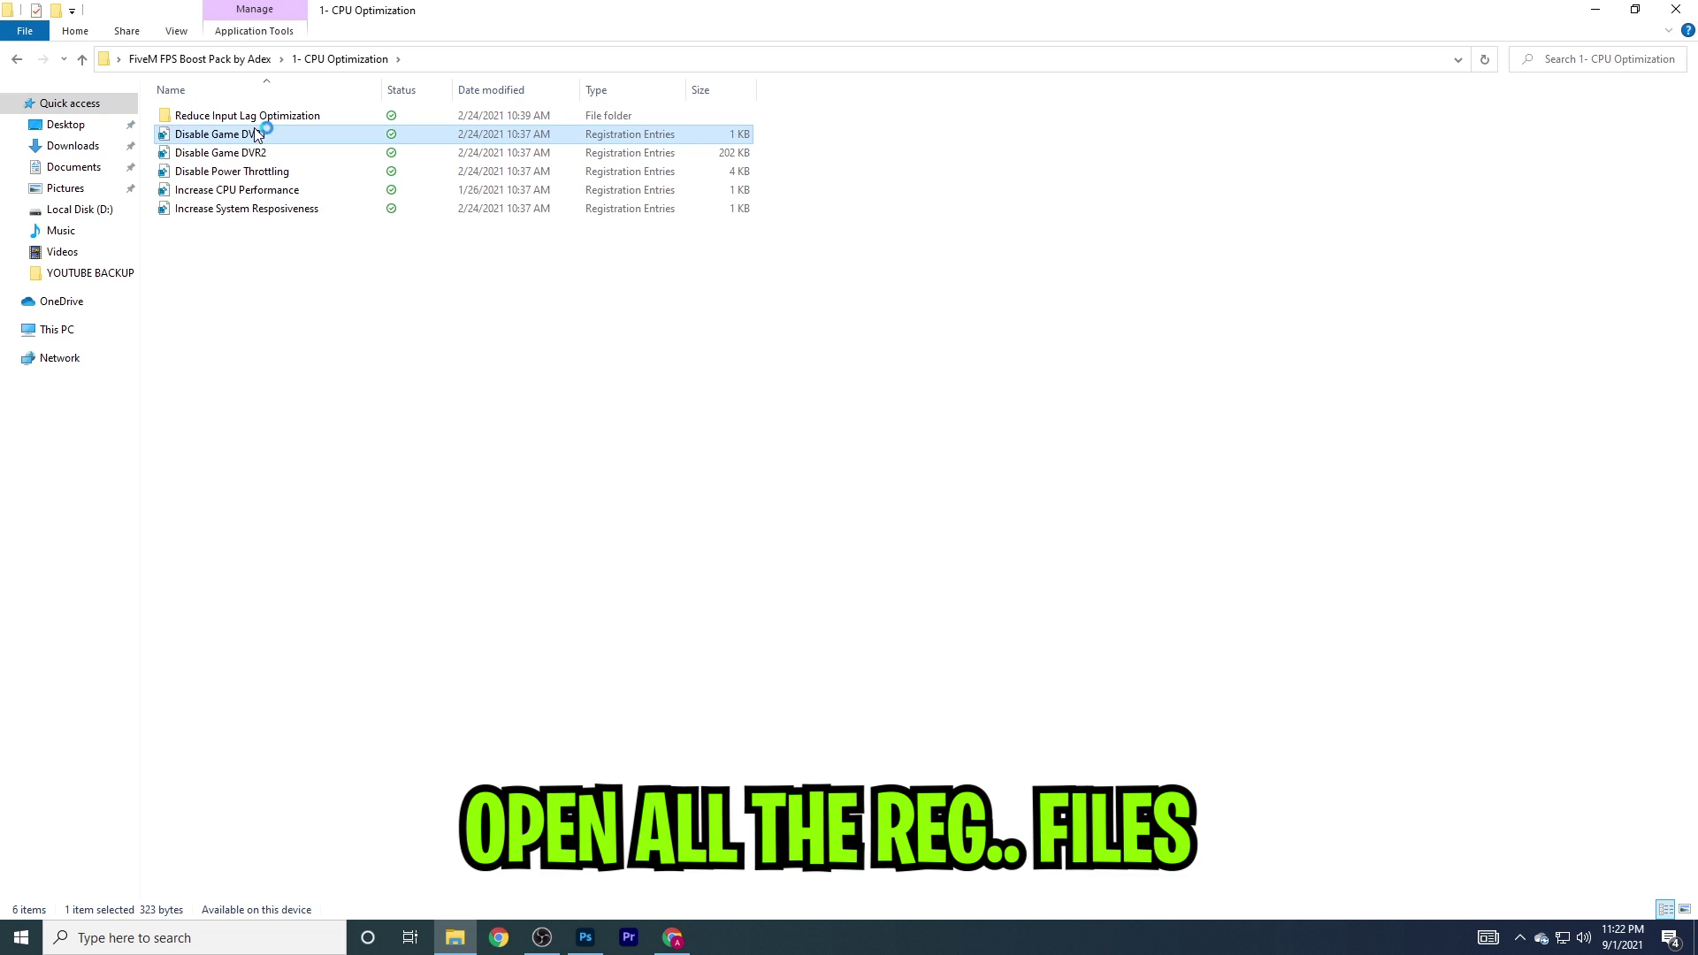
click(749, 594)
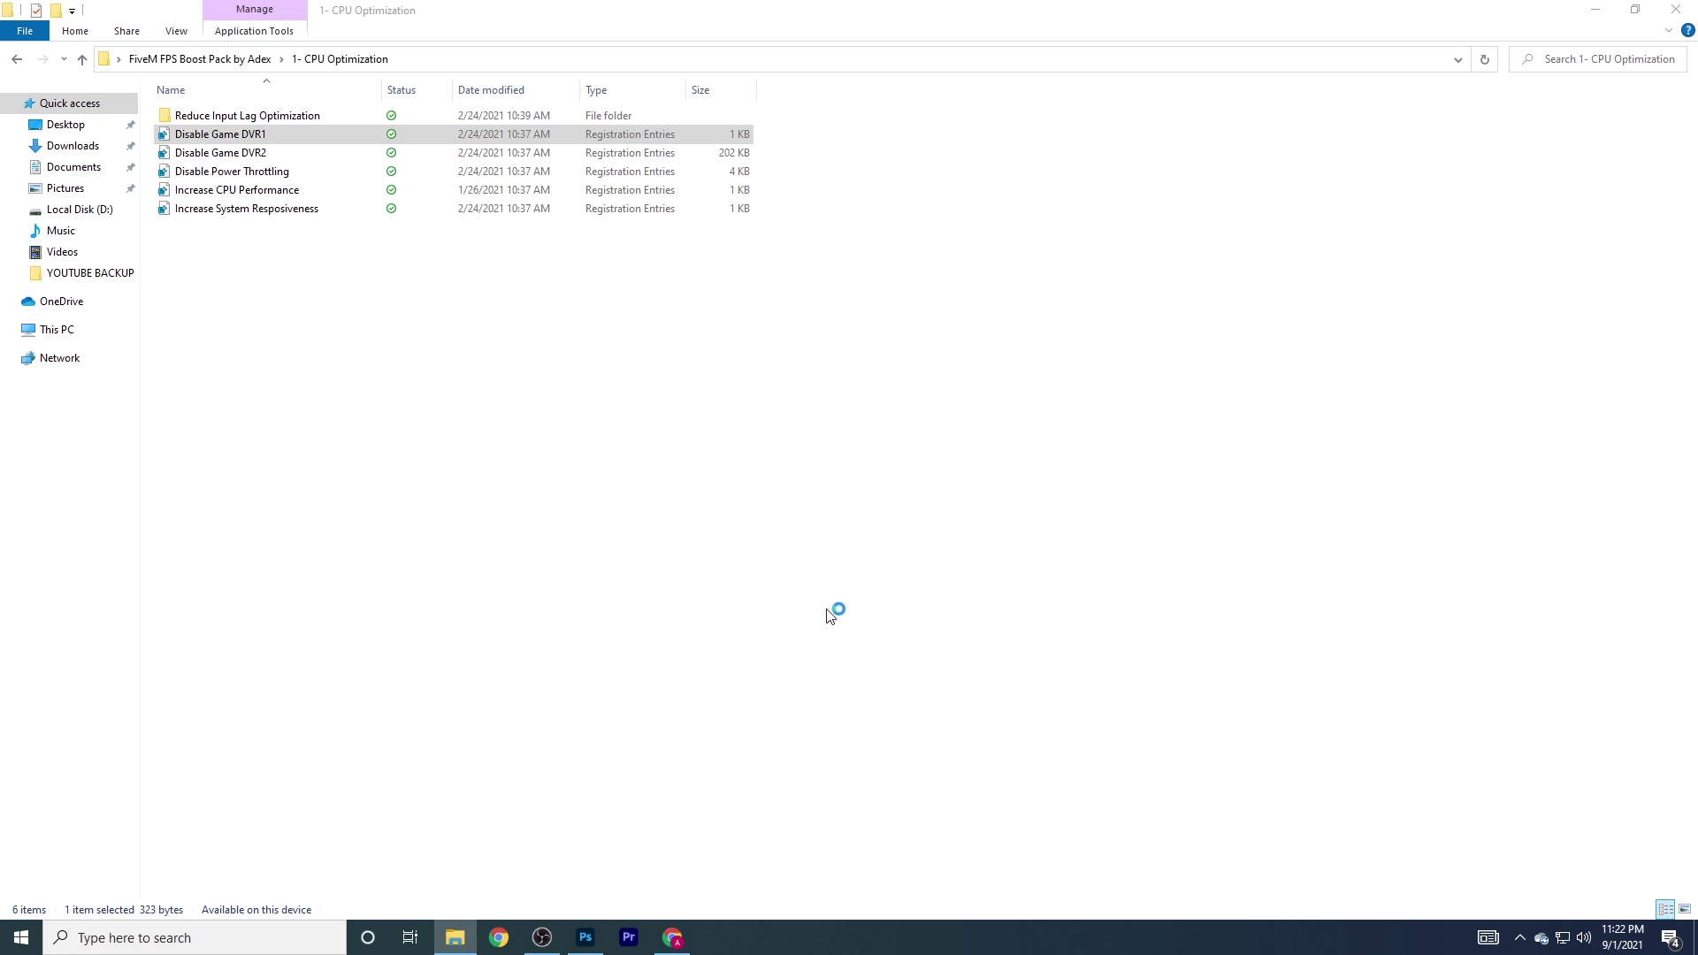
click(983, 496)
click(1049, 476)
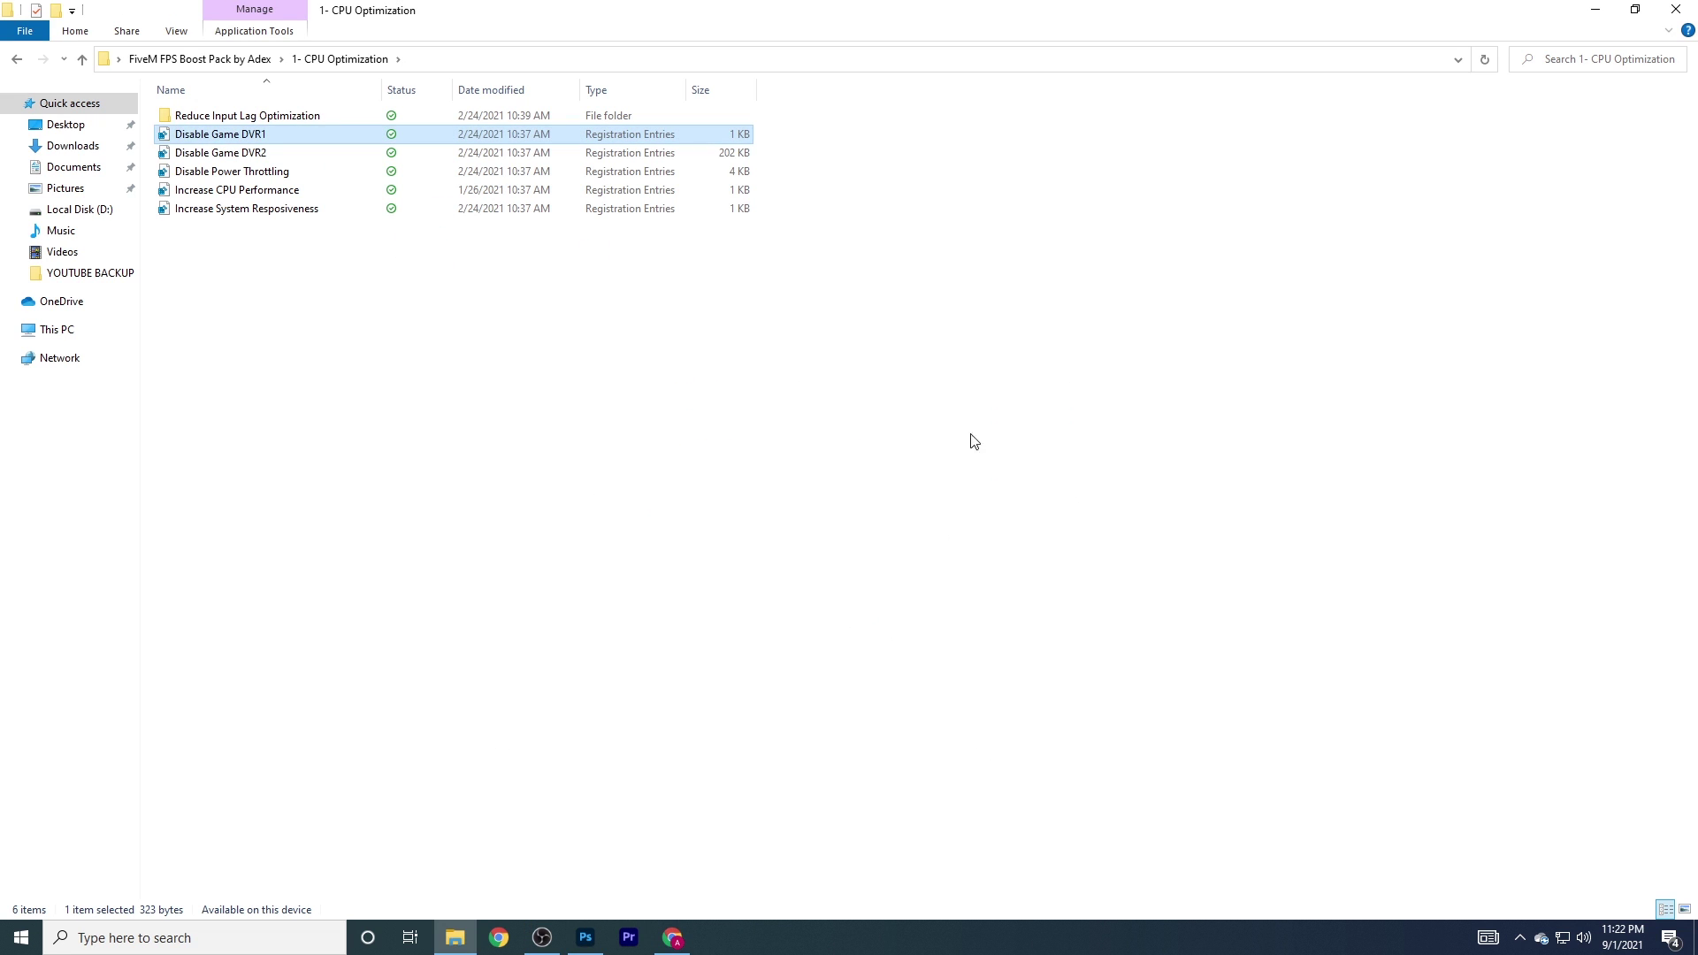
Merge the Disable Game DVR2 registry file into the registry, allowing Registry Editor to make changes.
double_click(220, 152)
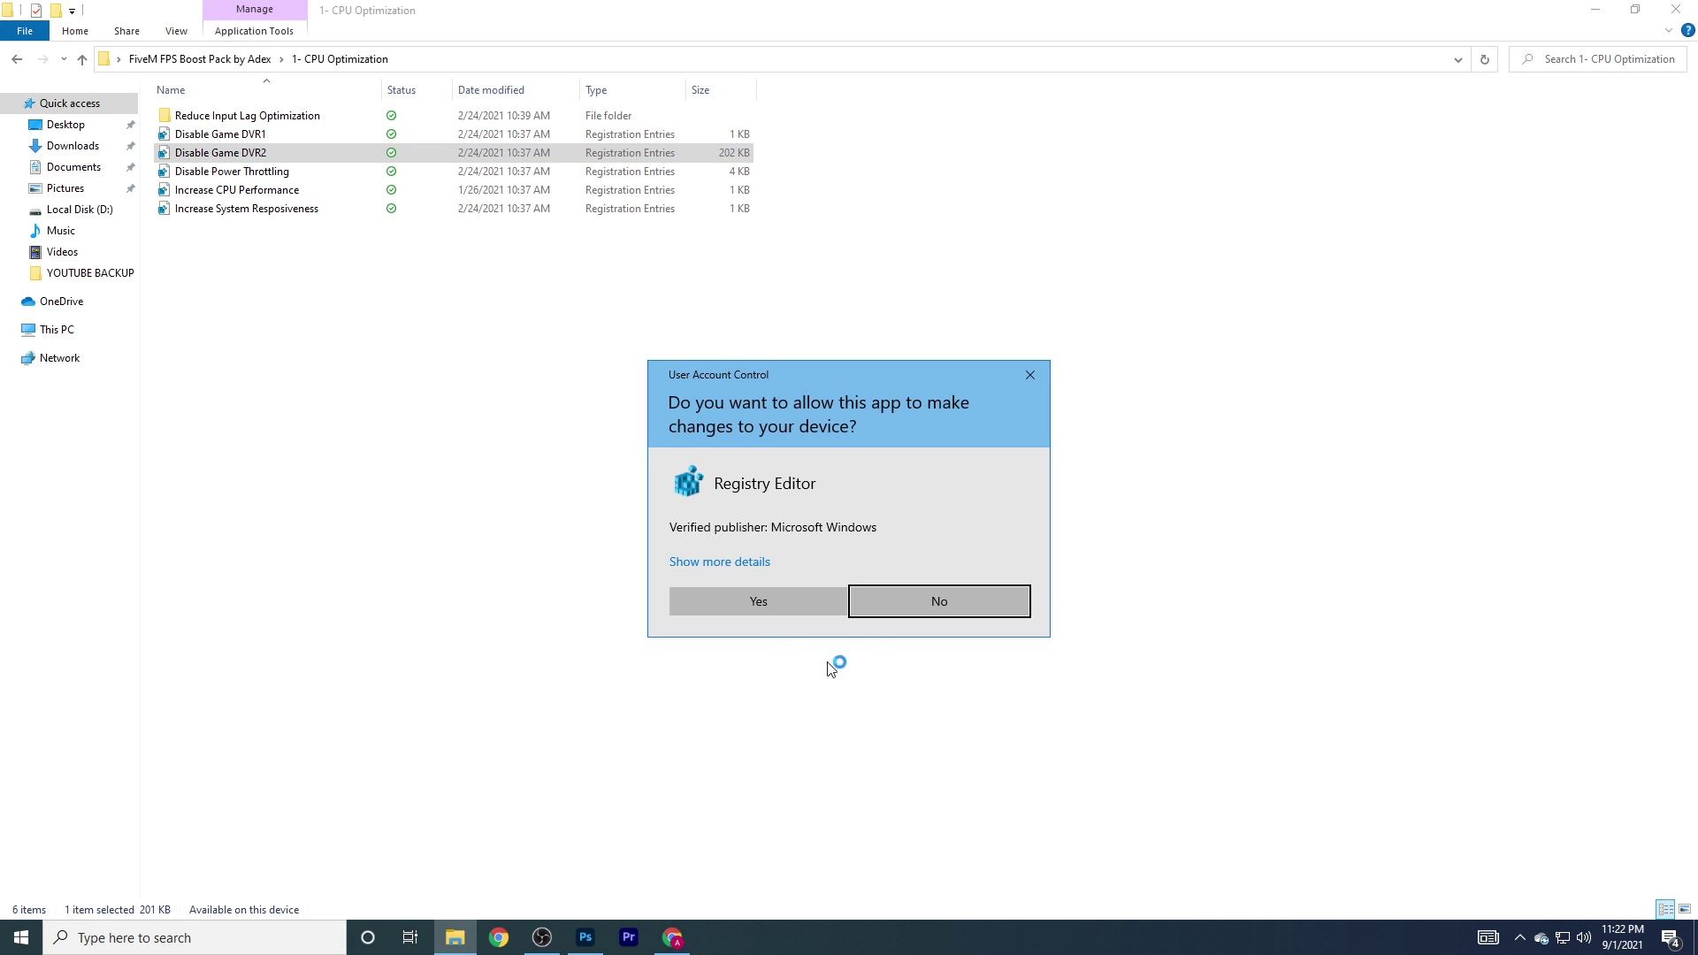
click(792, 603)
click(981, 495)
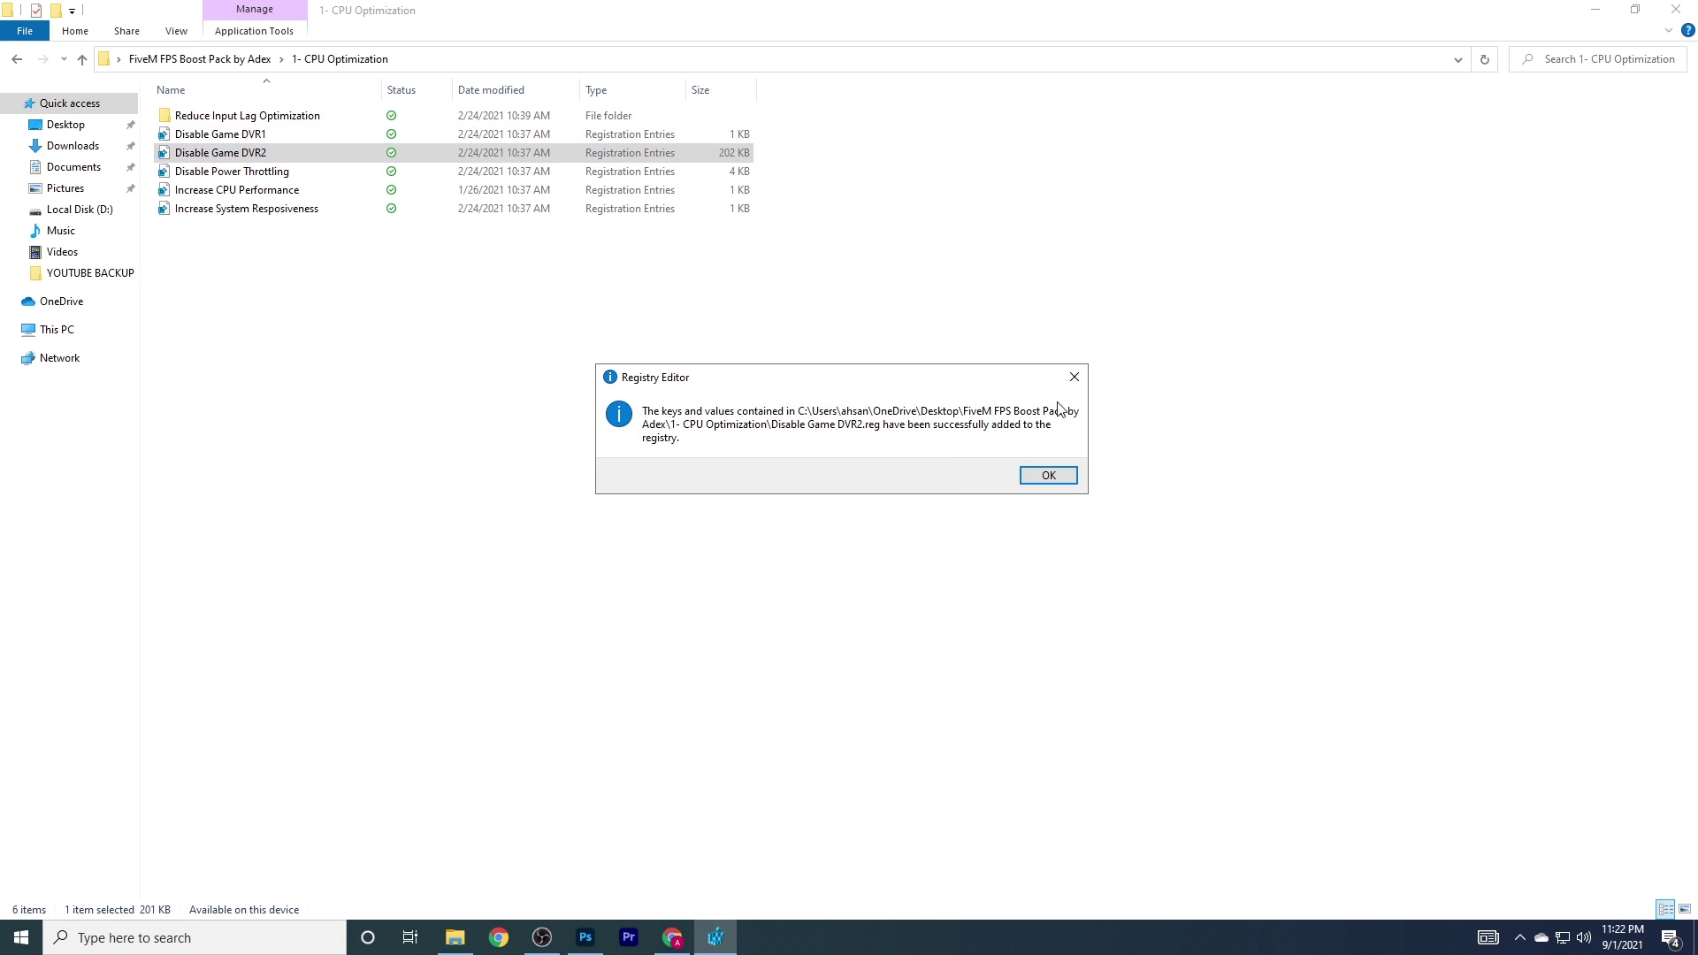
click(1049, 476)
Merge the Disable Power Throttling registry file into the registry and accept the confirmations.
double_click(232, 171)
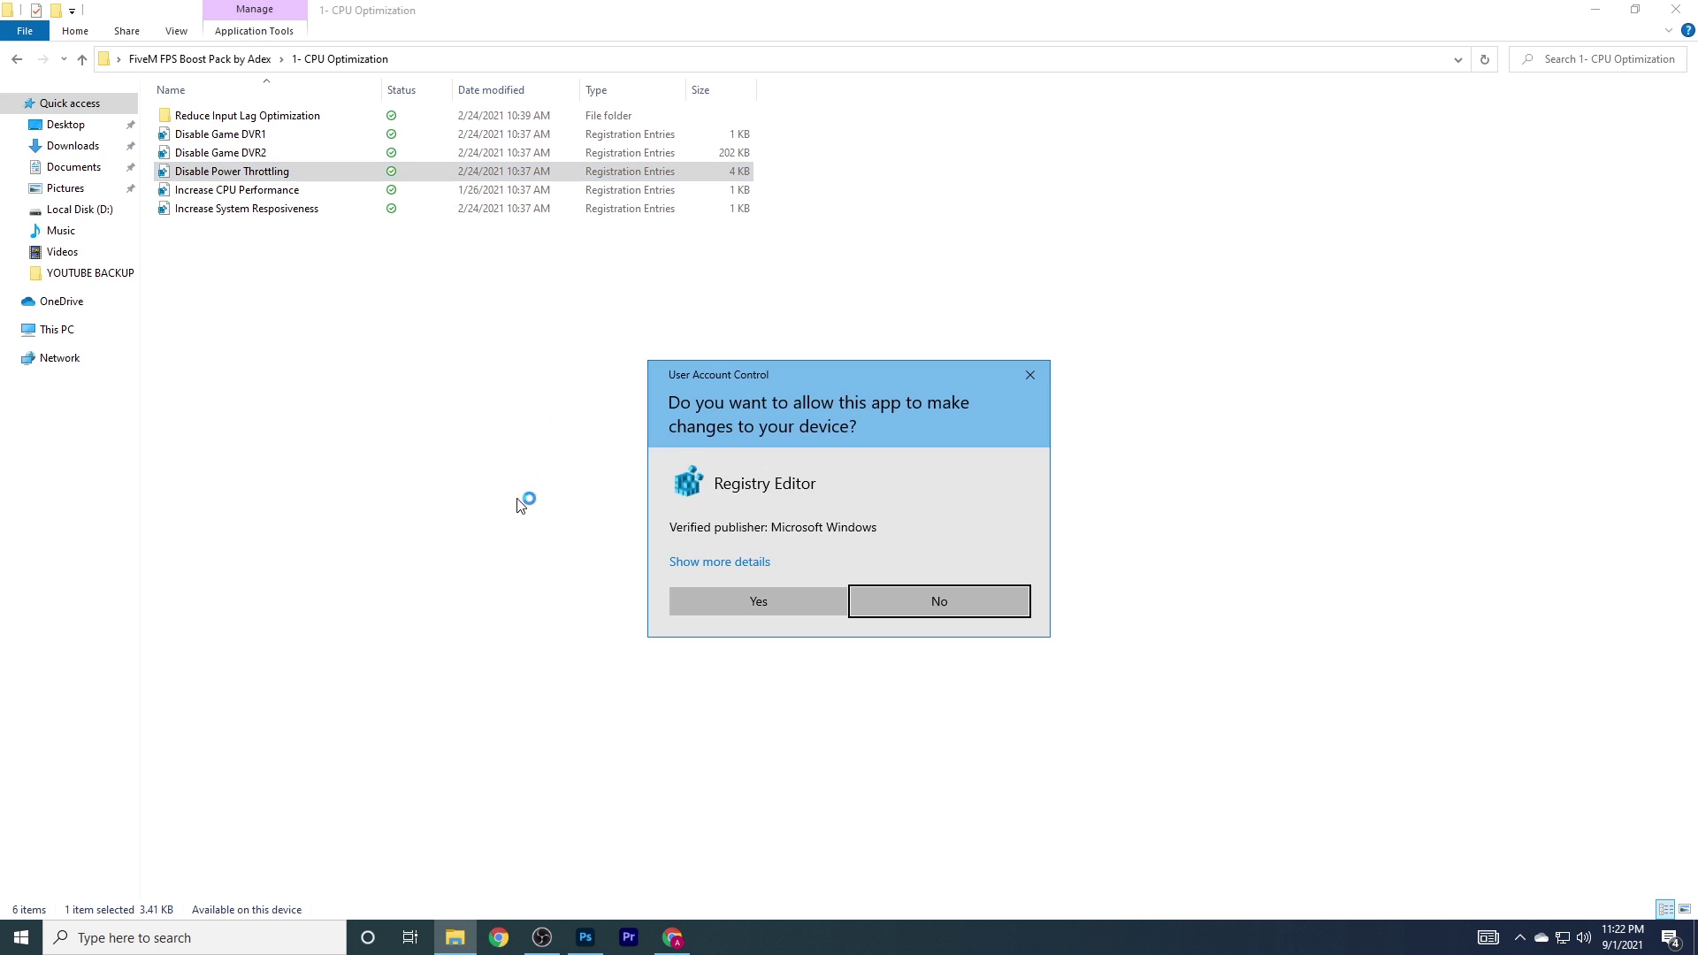
click(751, 609)
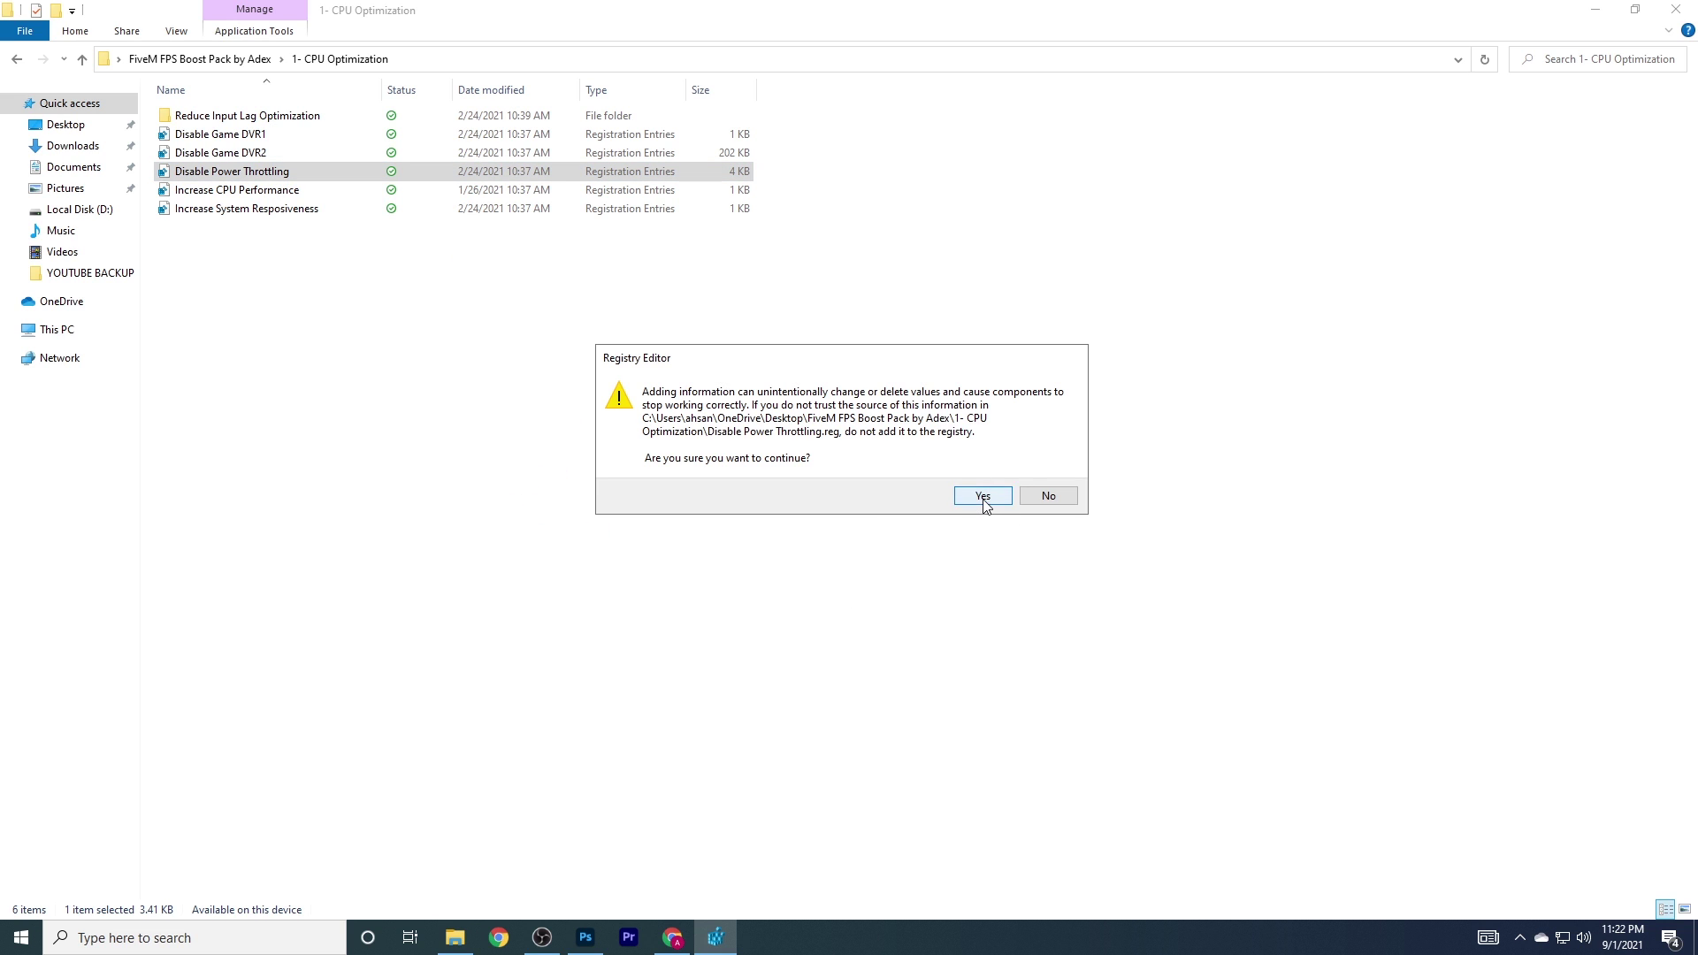
click(981, 495)
click(1049, 476)
Merge the Increase CPU Performance registry file into the registry and accept the confirmations.
double_click(207, 190)
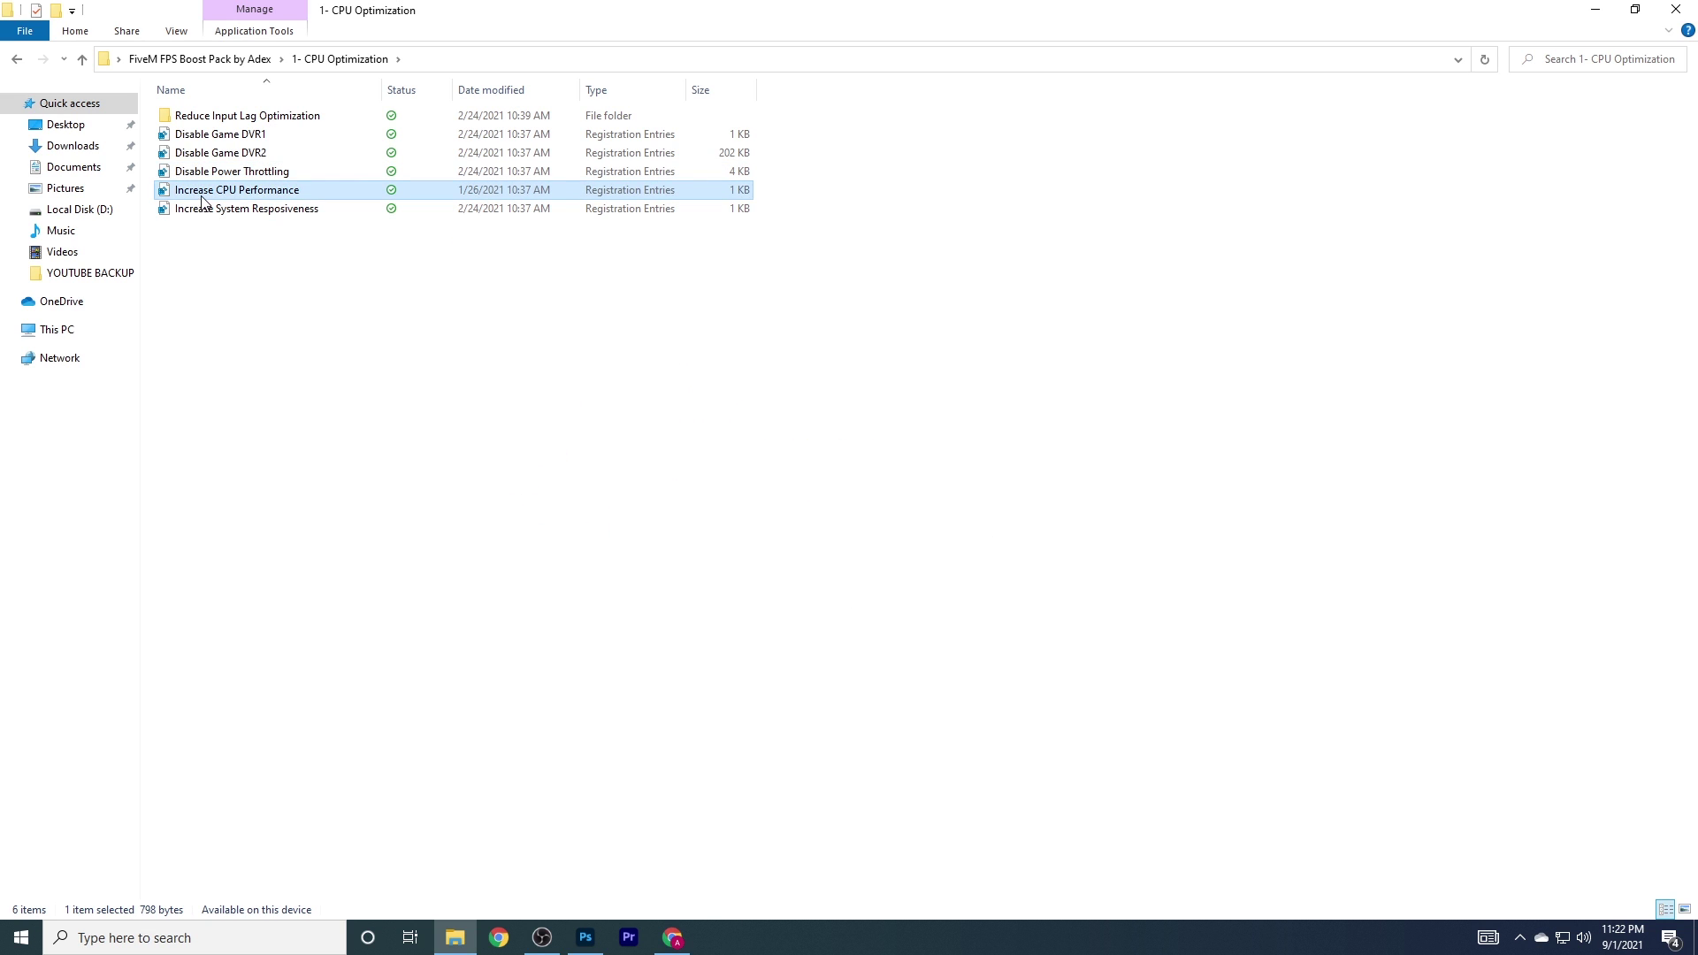
click(782, 602)
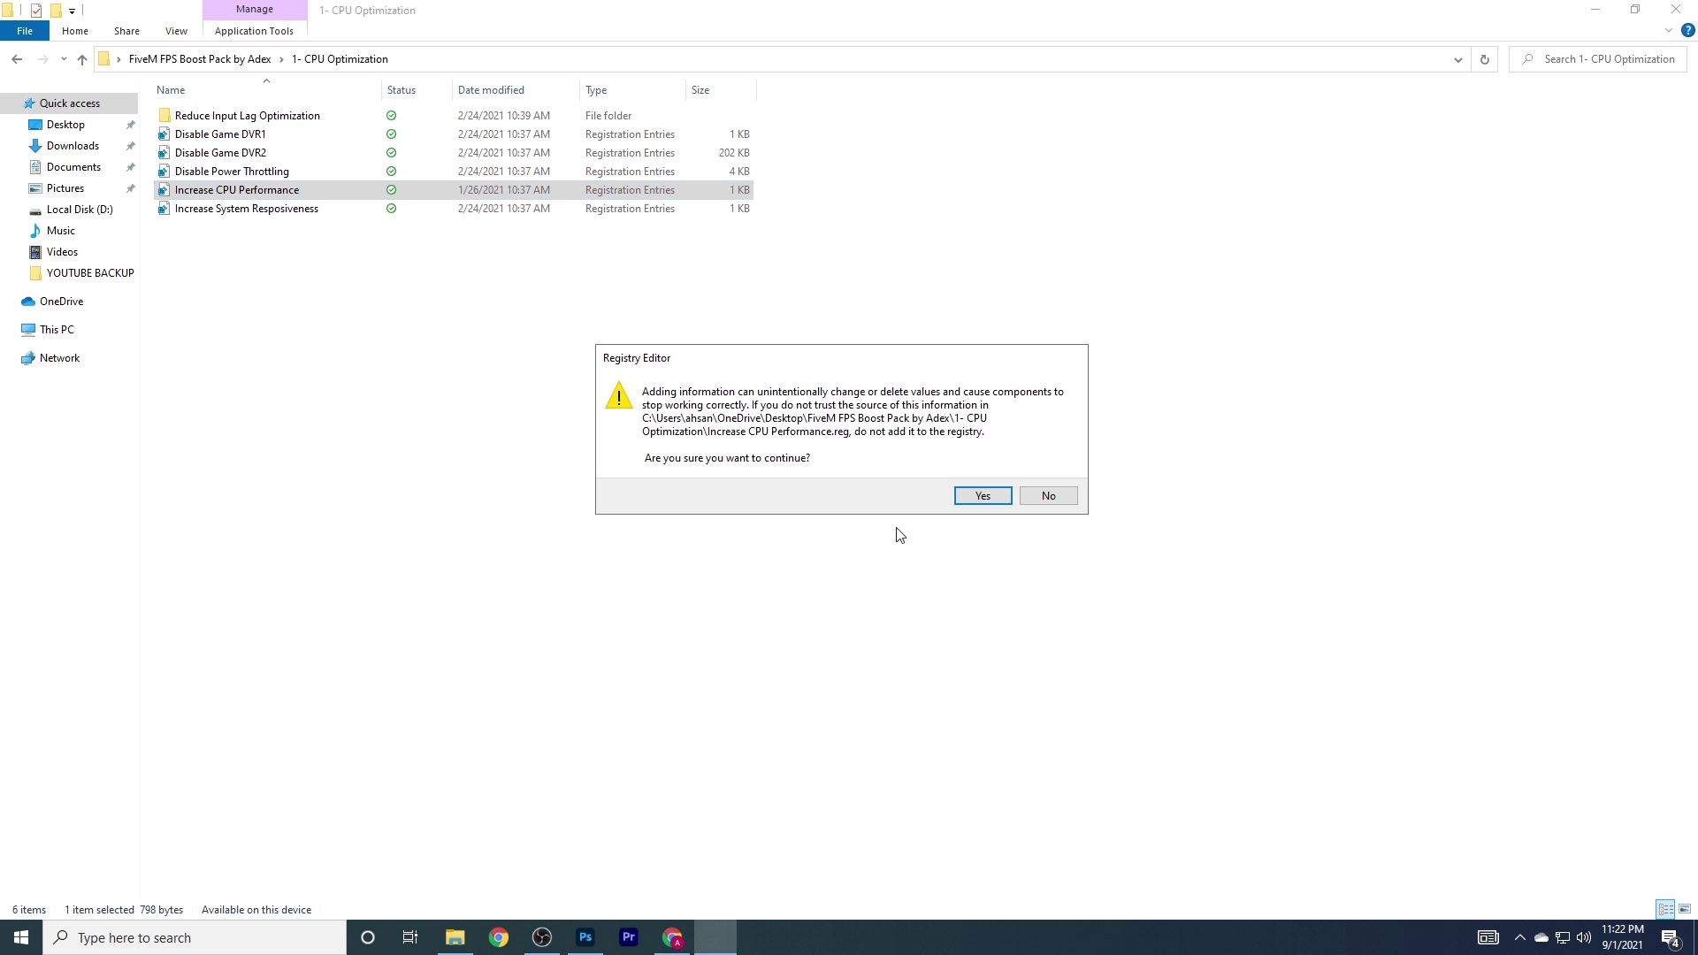
click(980, 496)
click(1044, 481)
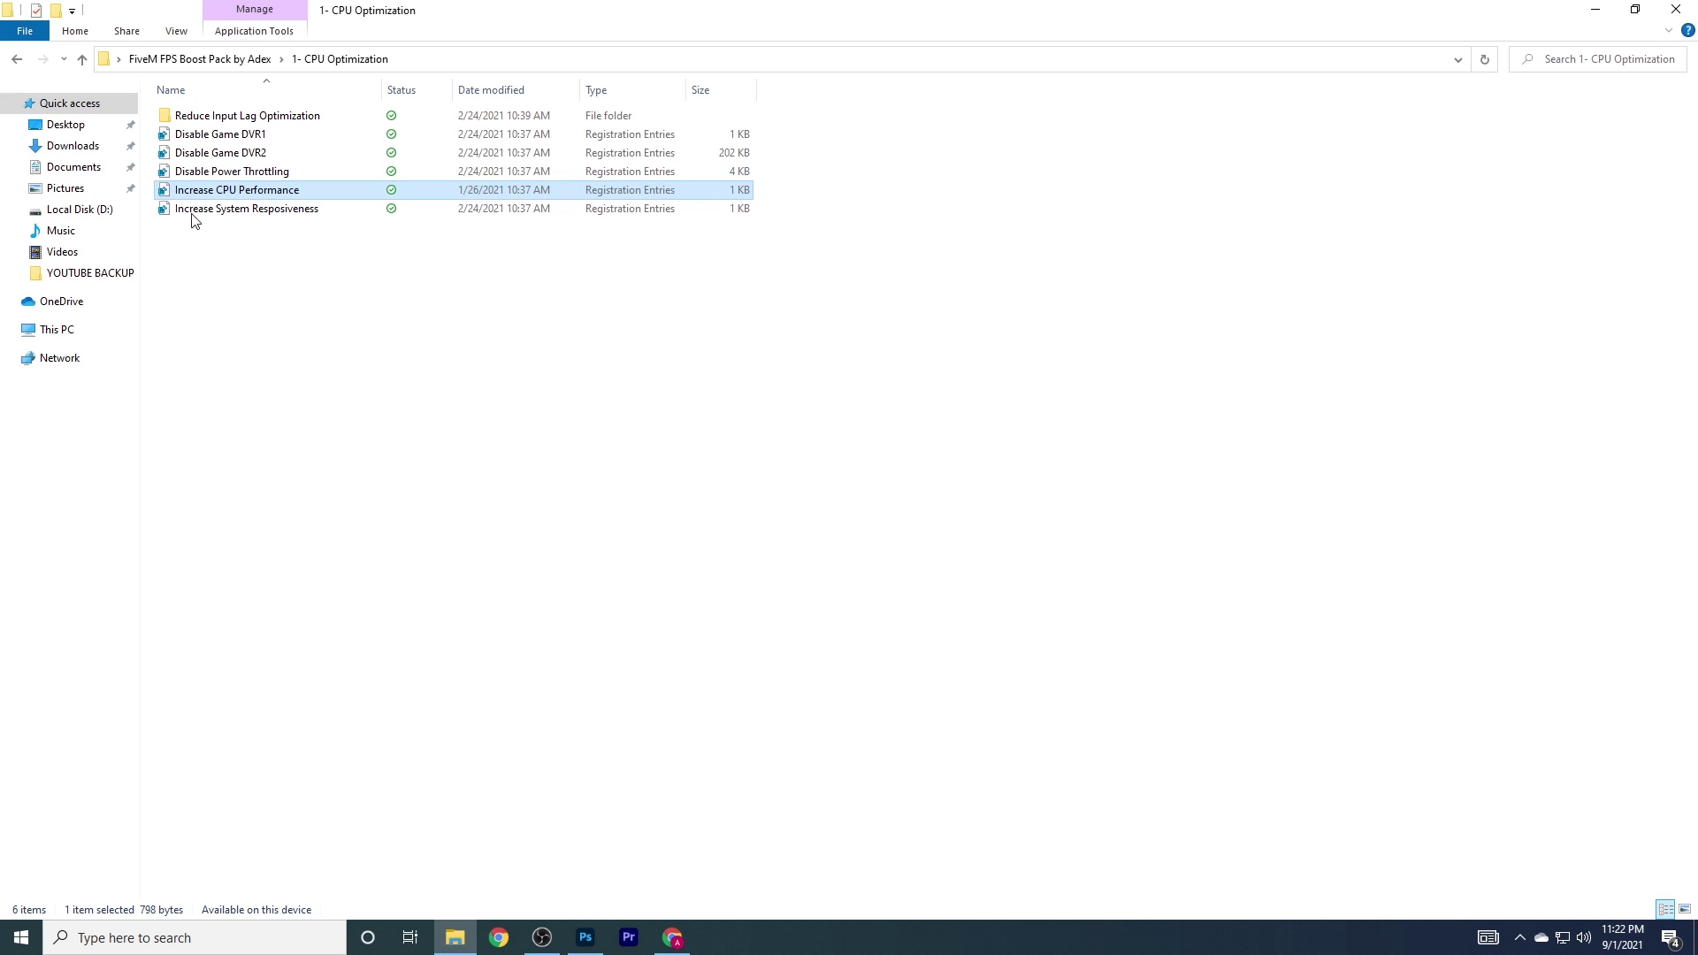
Merge the Increase System Resposiveness registry file into the registry and accept the confirmations.
double_click(208, 209)
click(790, 603)
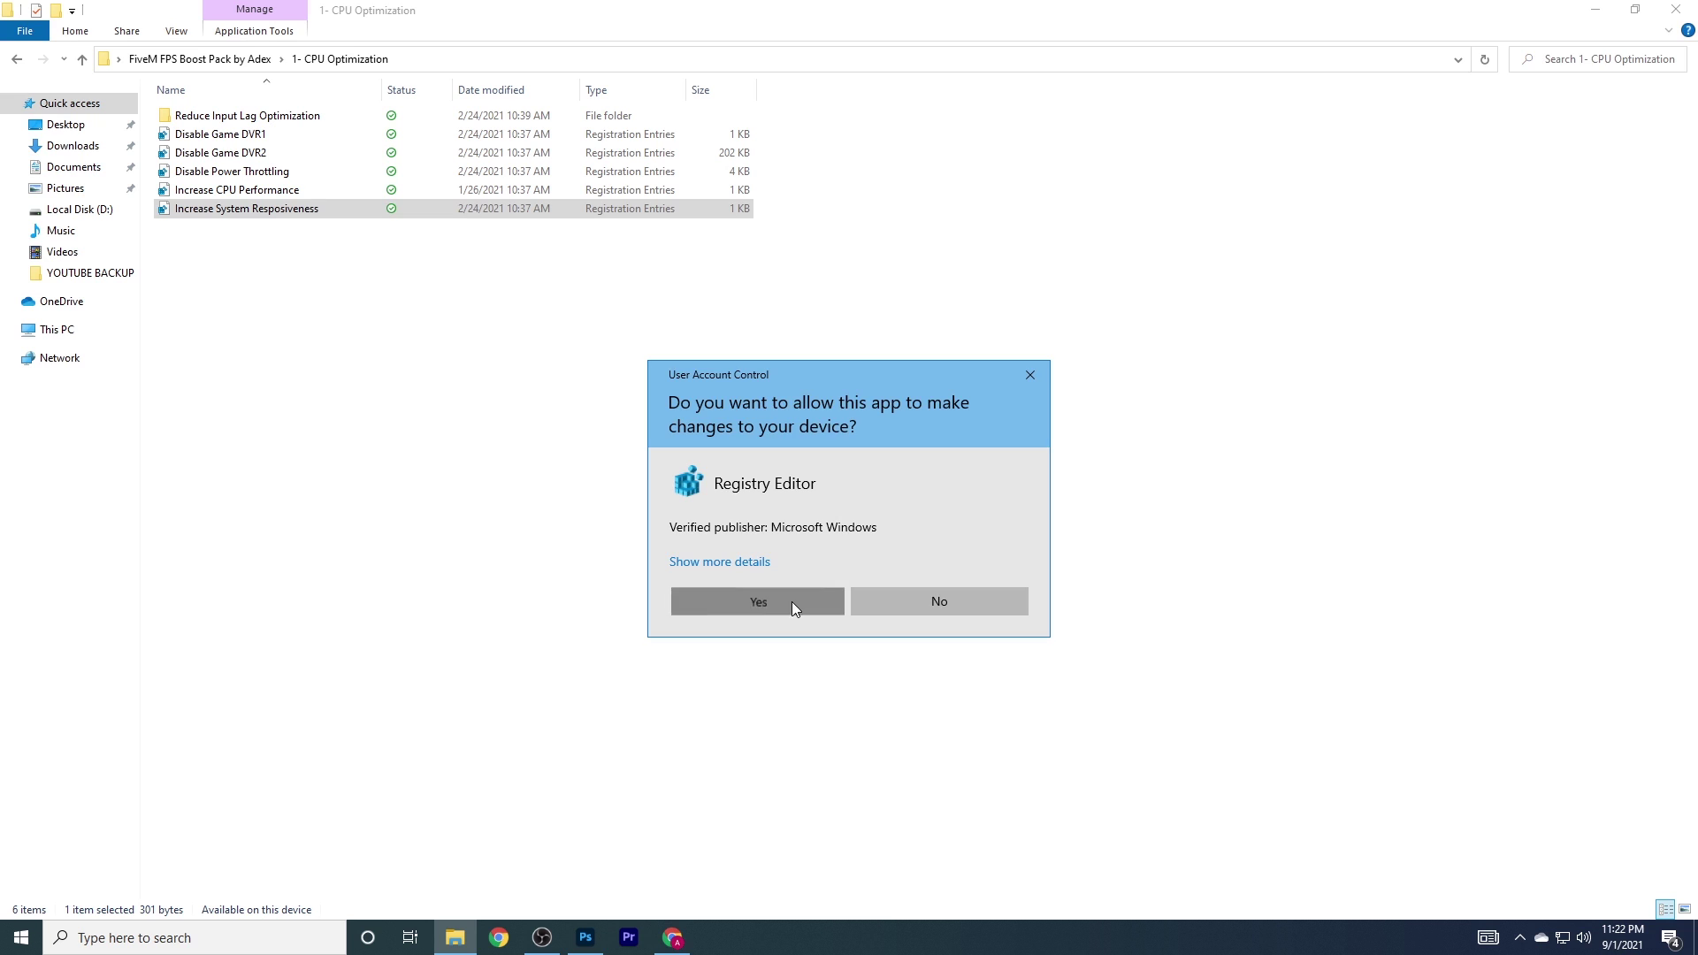
click(979, 498)
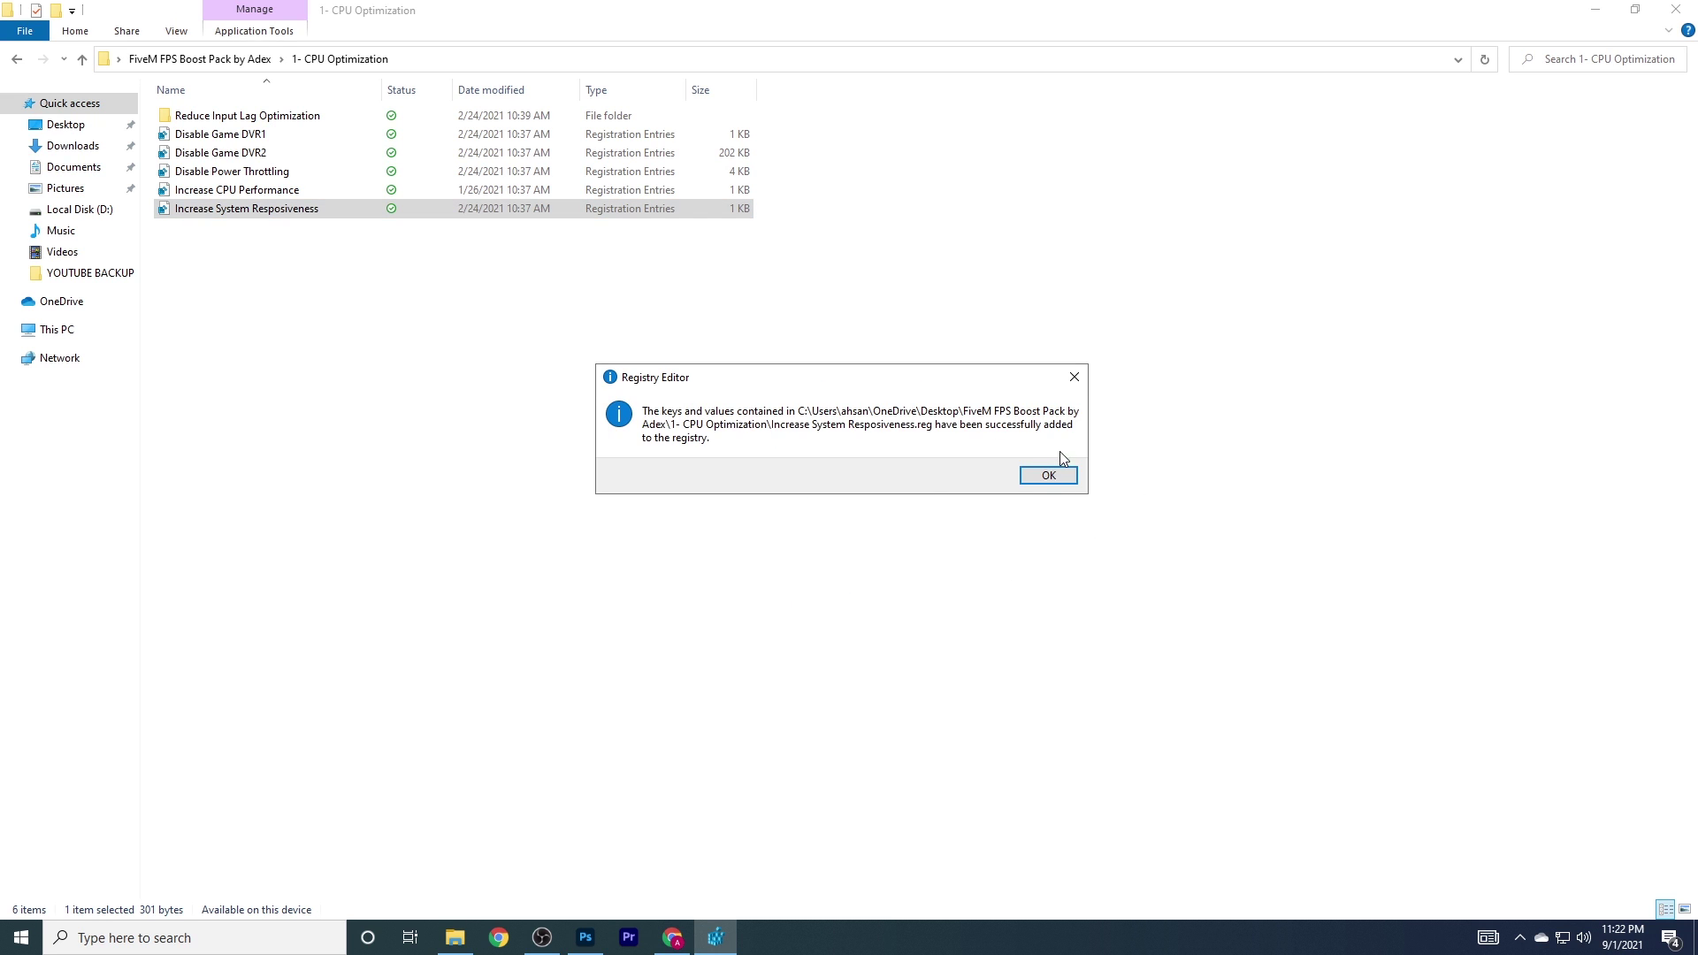
click(1054, 477)
click(633, 286)
drag(311, 396, 417, 111)
click(248, 246)
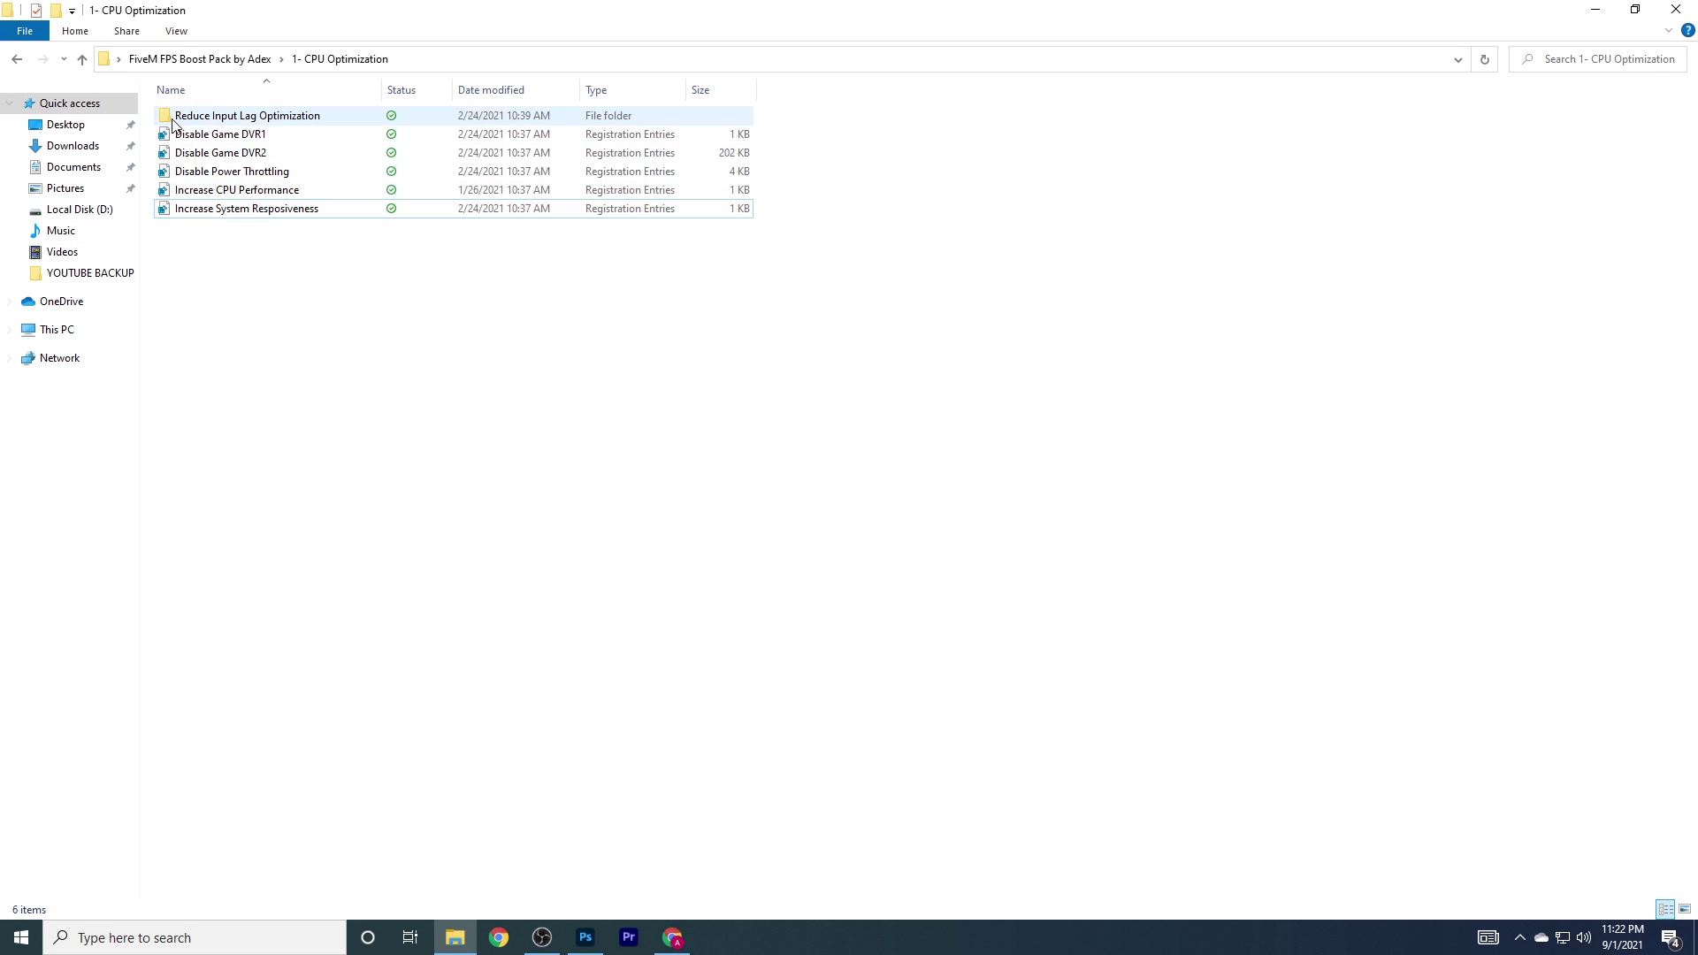
Open the Reduce Input Lag Optimization folder and merge its KeyBoard Optimization file into the registry, declining a repeated run.
double_click(228, 120)
click(254, 121)
double_click(253, 119)
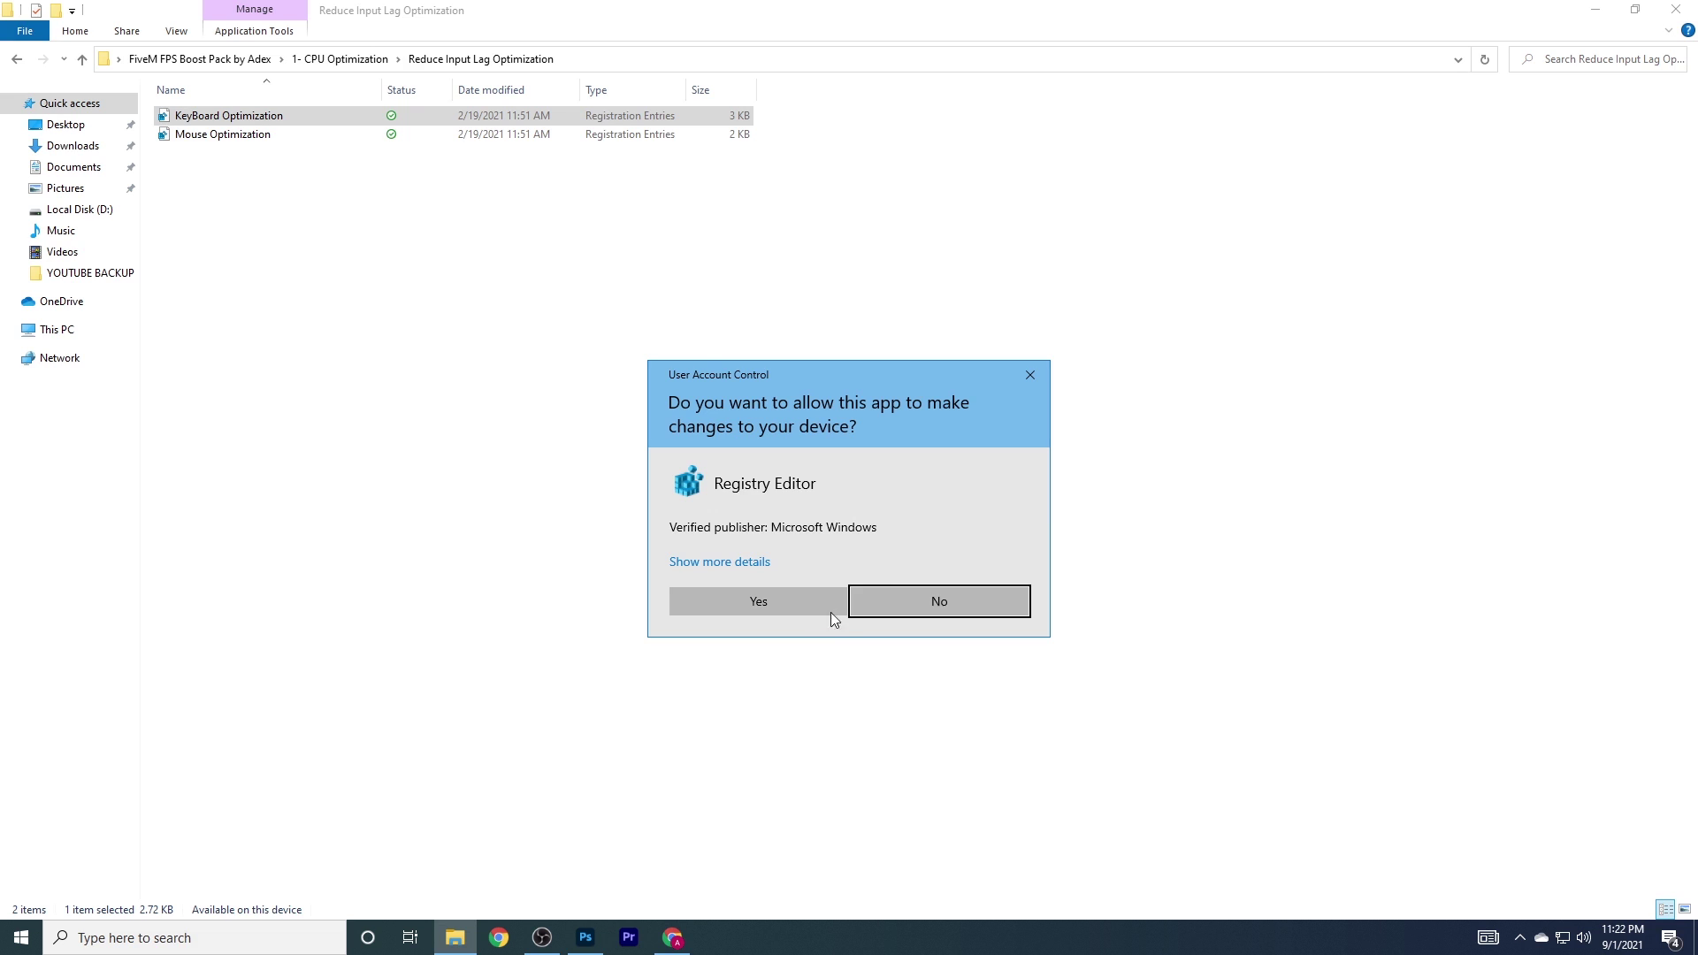
click(766, 591)
click(968, 511)
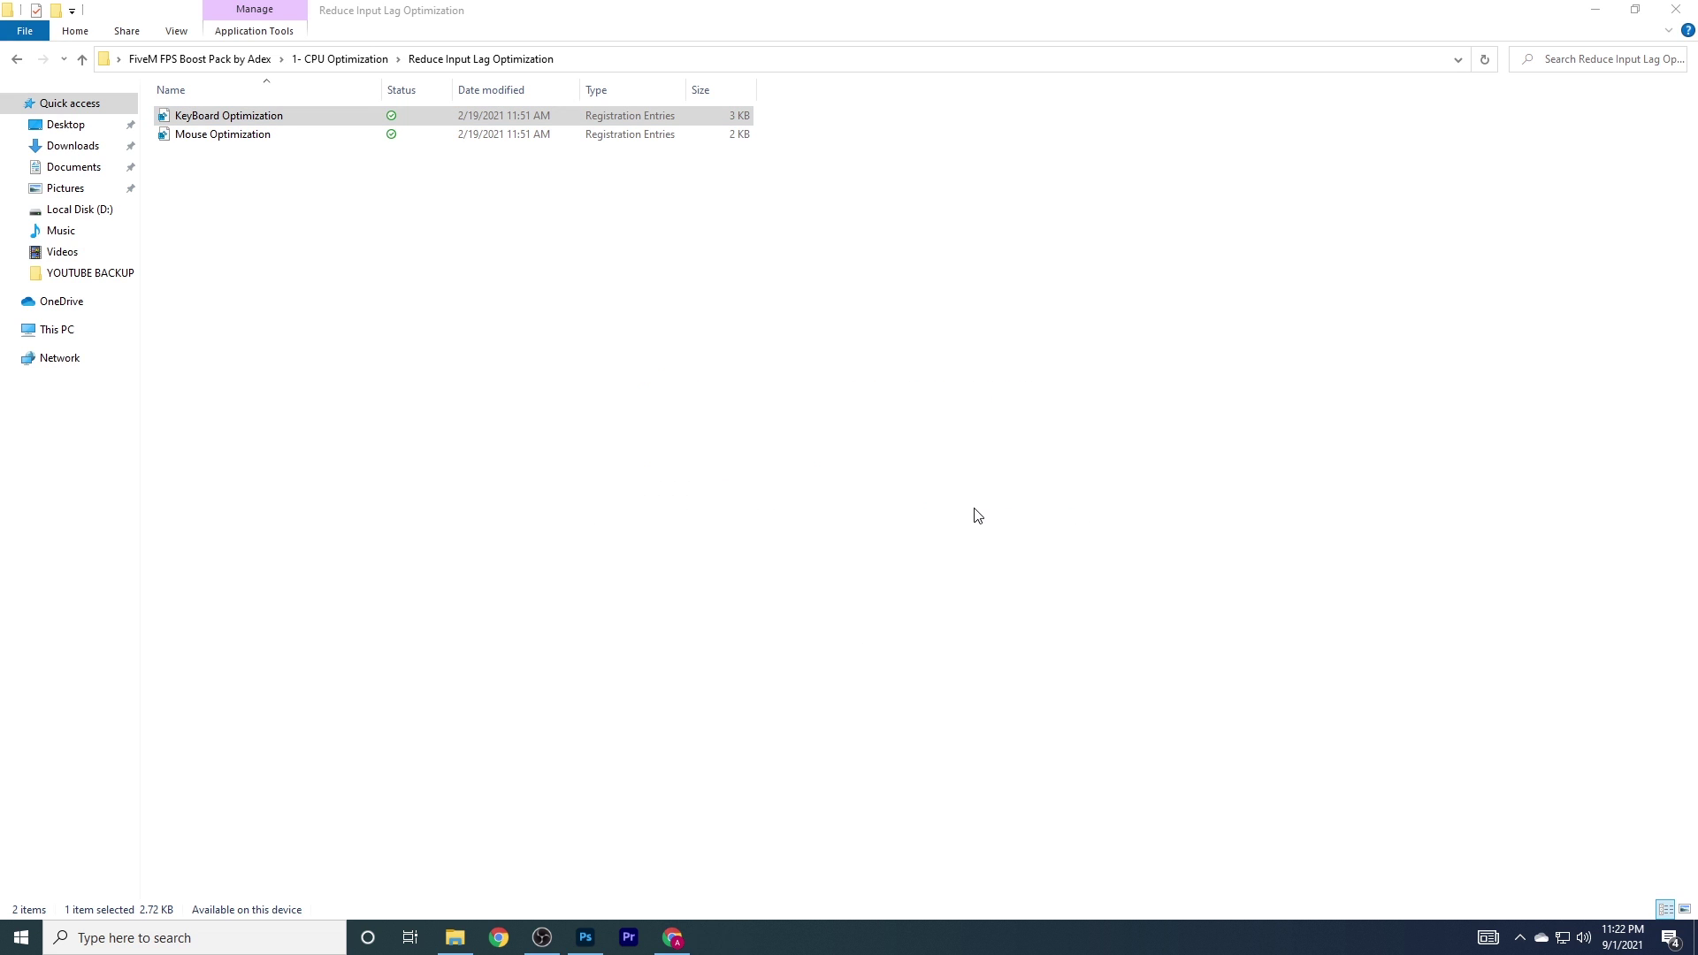
click(1037, 484)
double_click(338, 118)
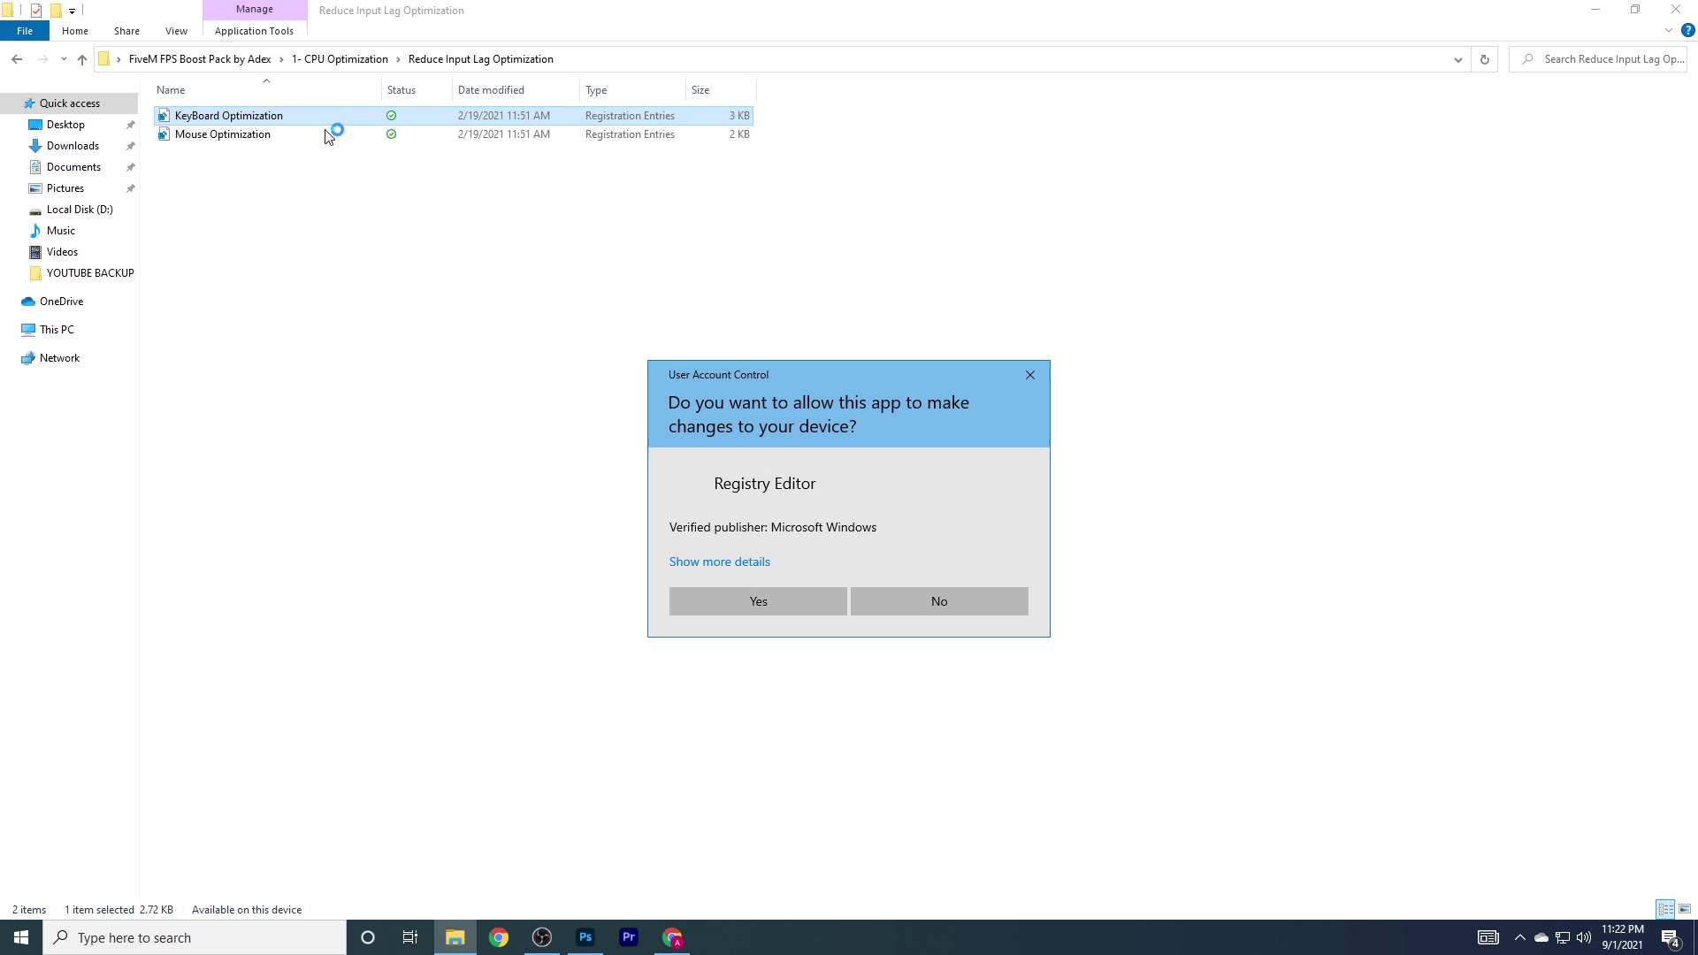
click(967, 608)
Merge the Mouse Optimization registry file into the registry and accept the confirmations.
click(242, 151)
double_click(248, 137)
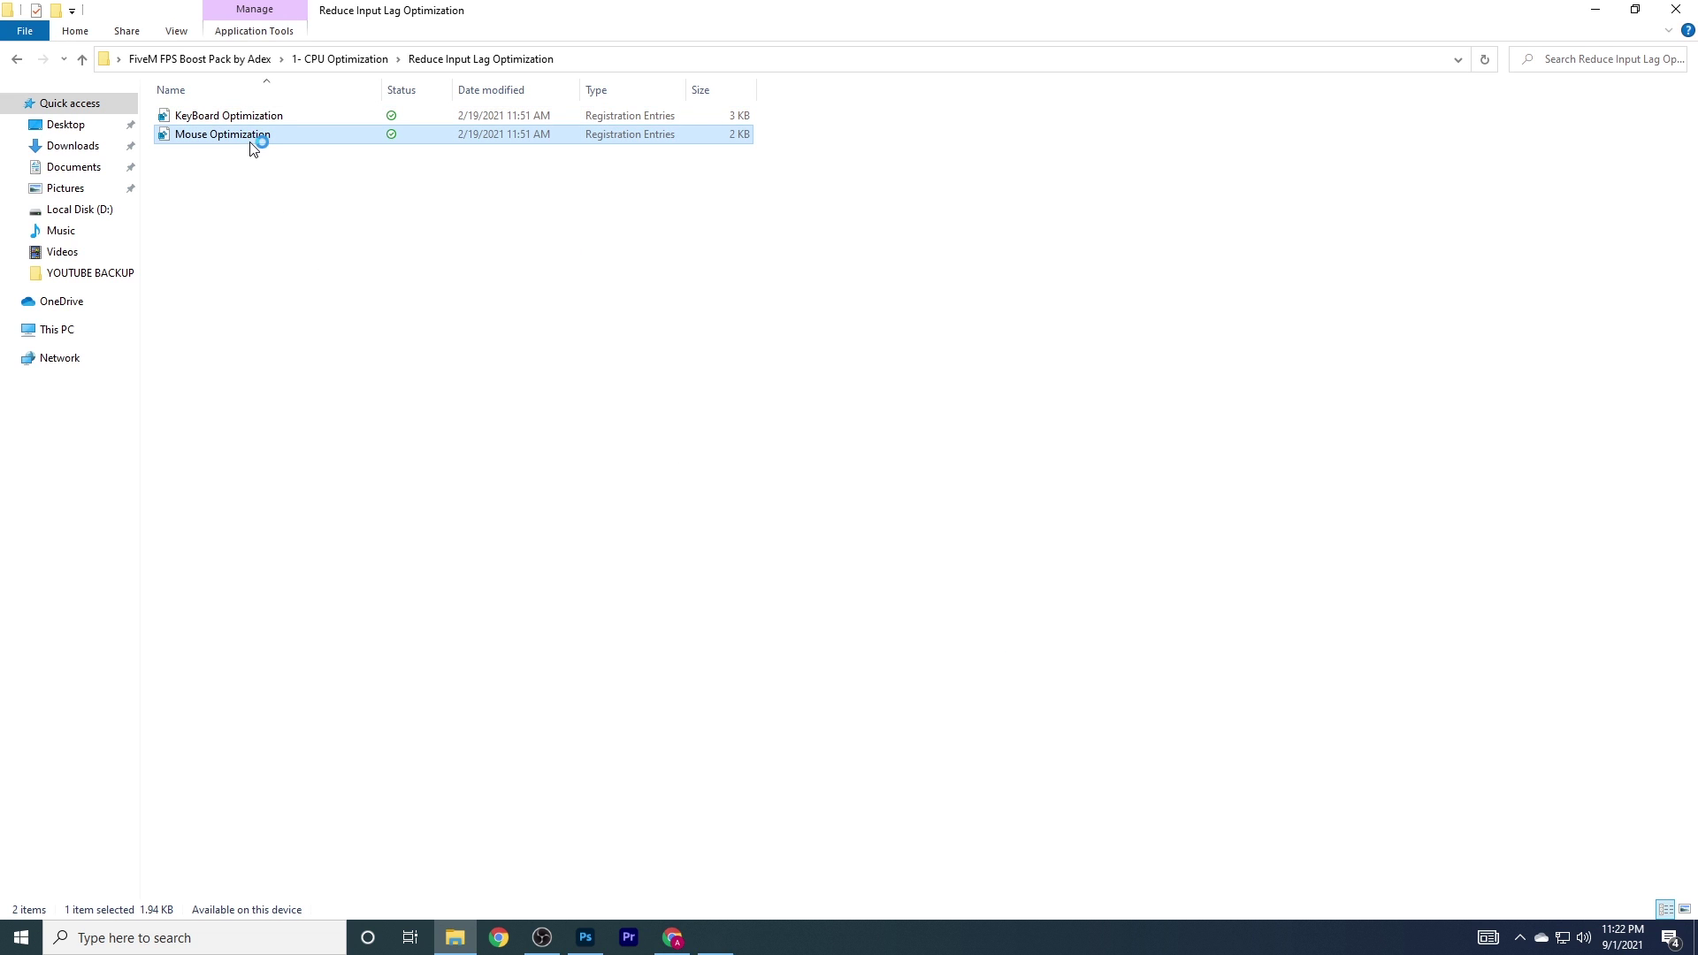
click(738, 606)
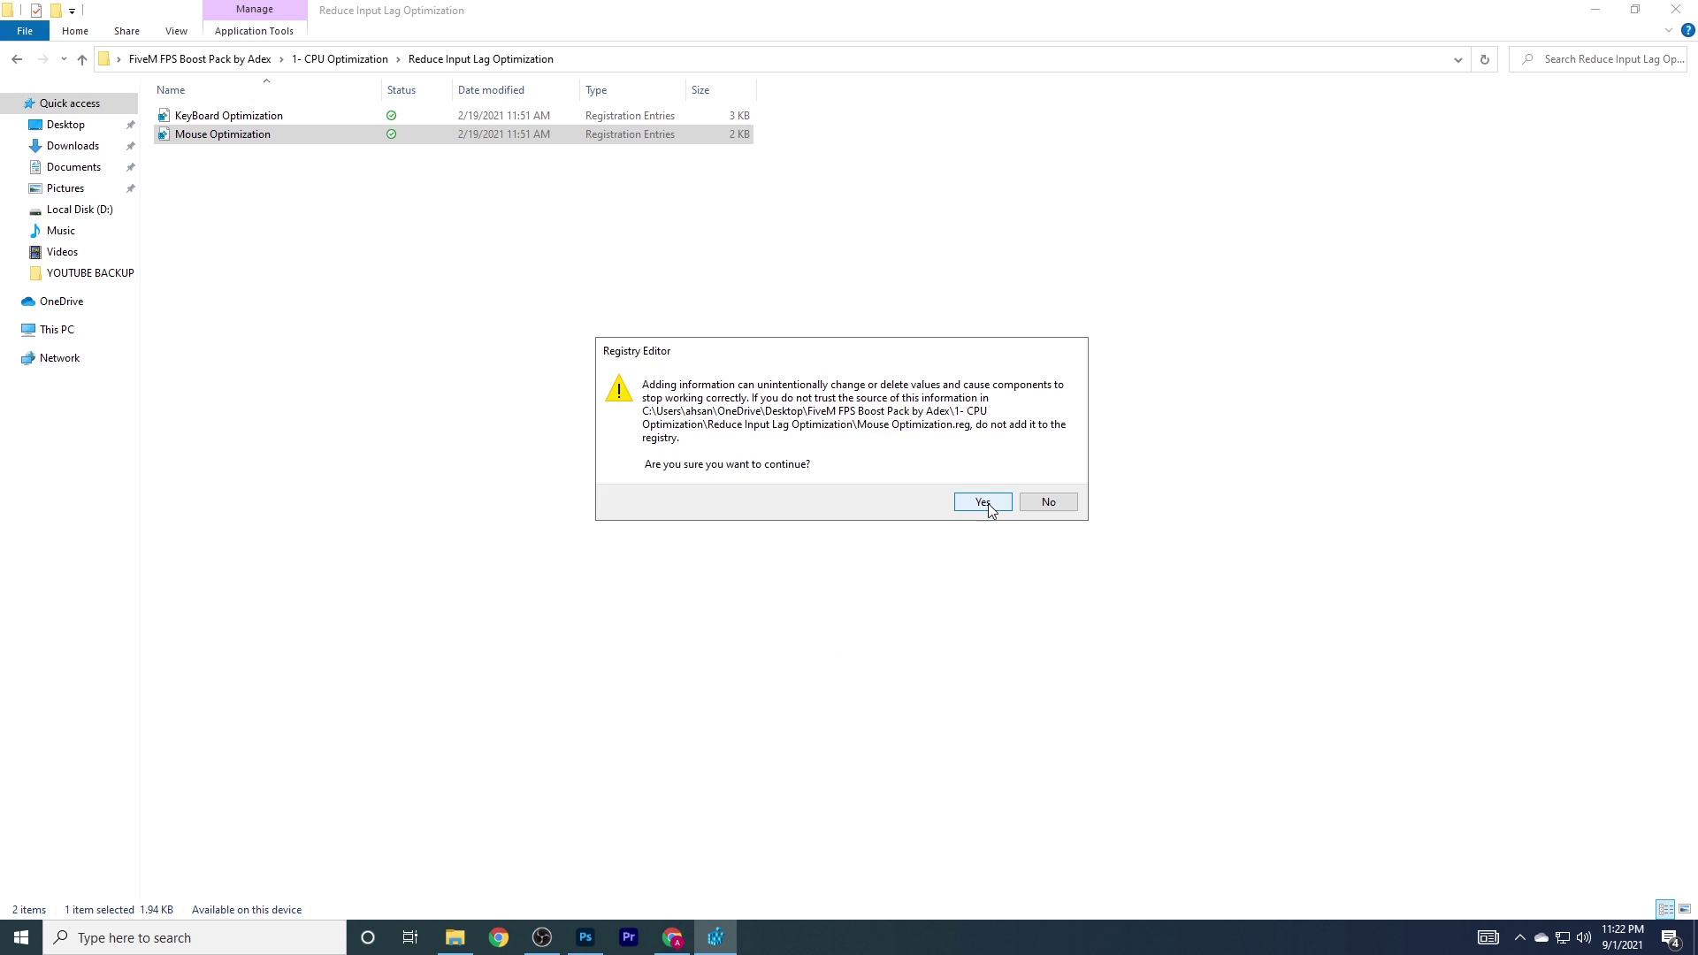
click(985, 502)
click(1068, 475)
drag(428, 236, 371, 110)
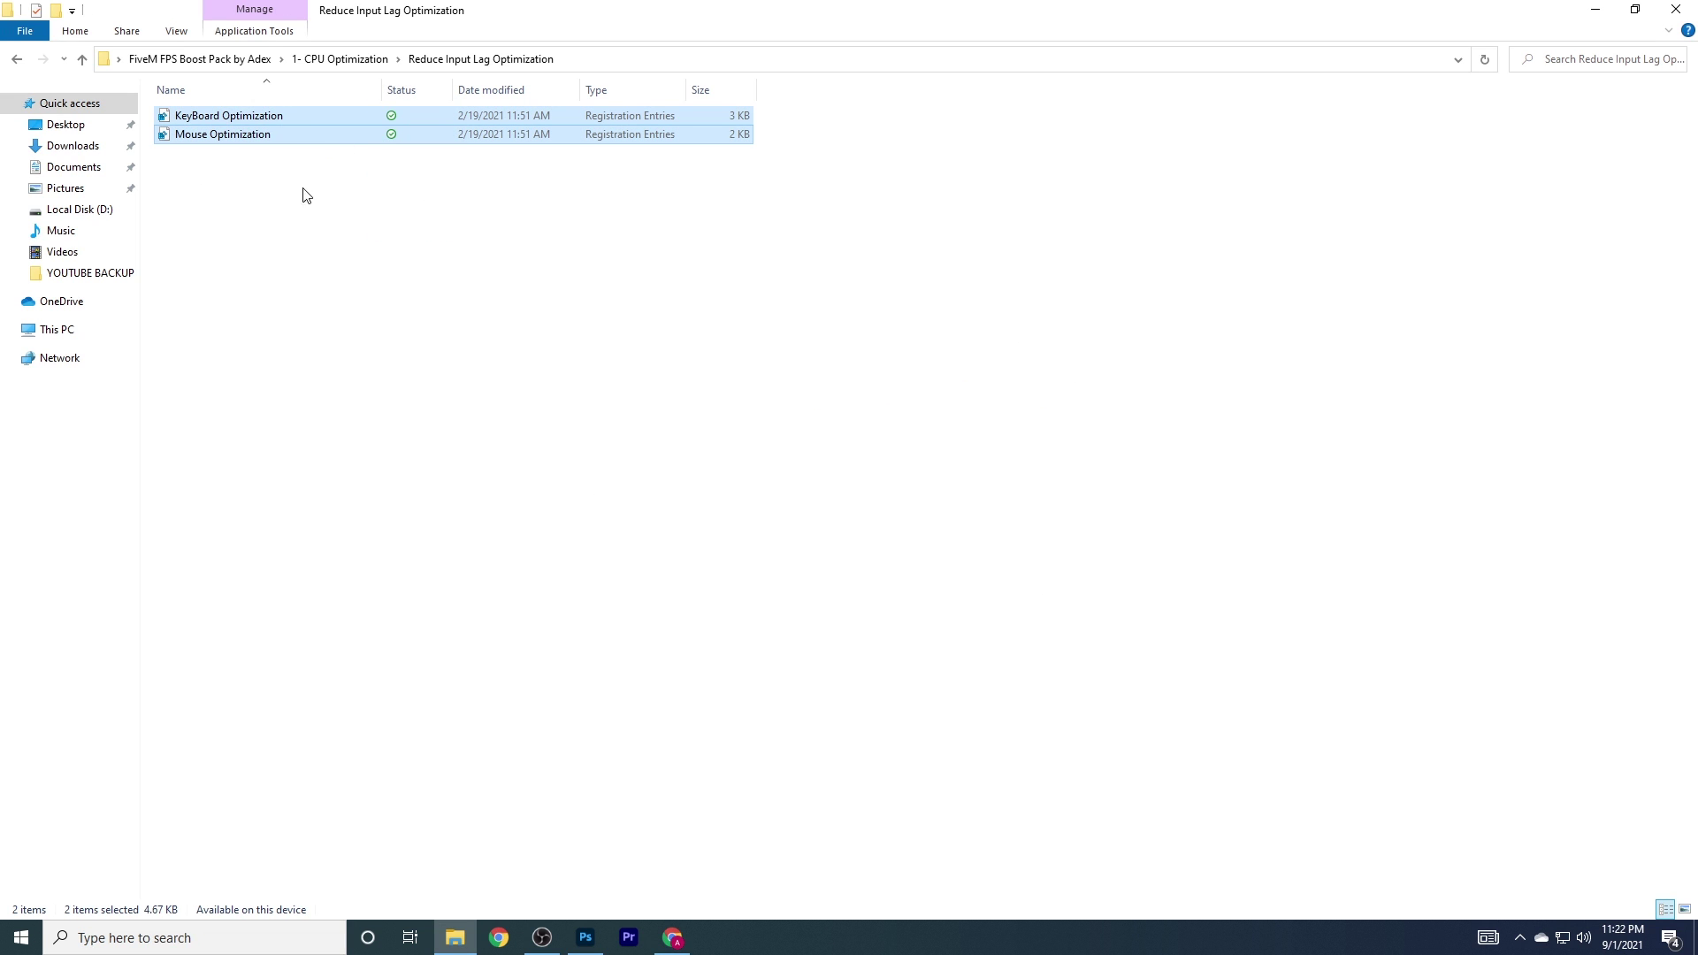
Open the pack's 2 Cleanup folder and run the 3 Delete Windows Update Cache script through to its end.
click(209, 61)
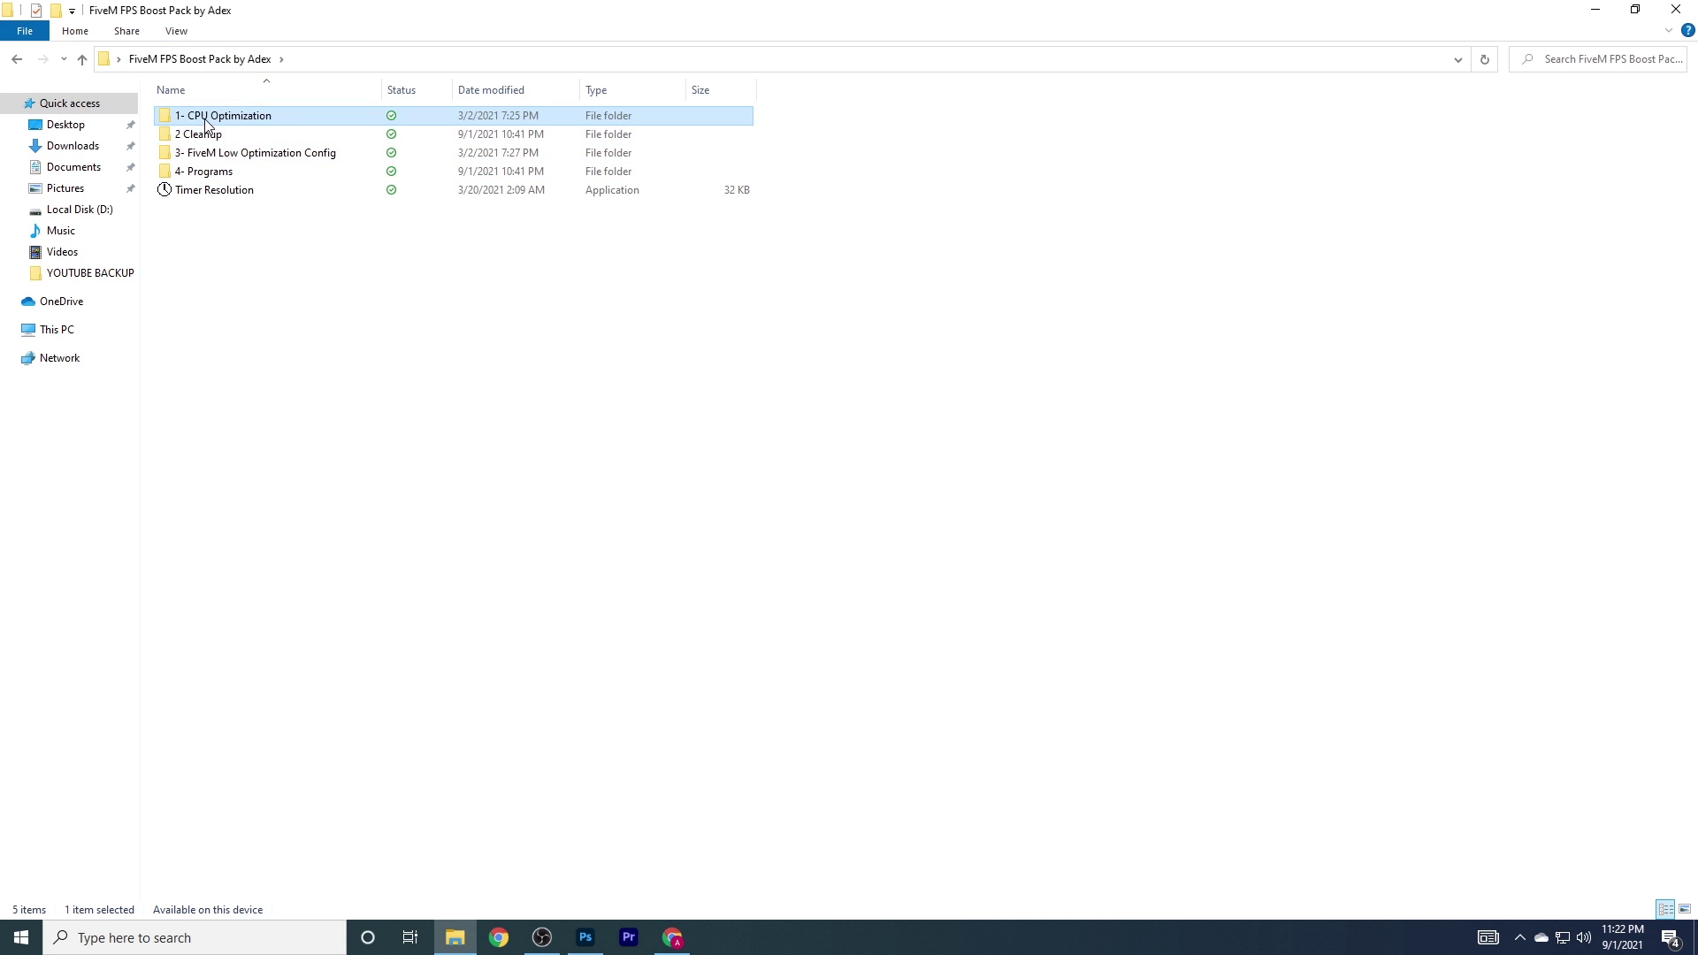
double_click(203, 134)
double_click(231, 116)
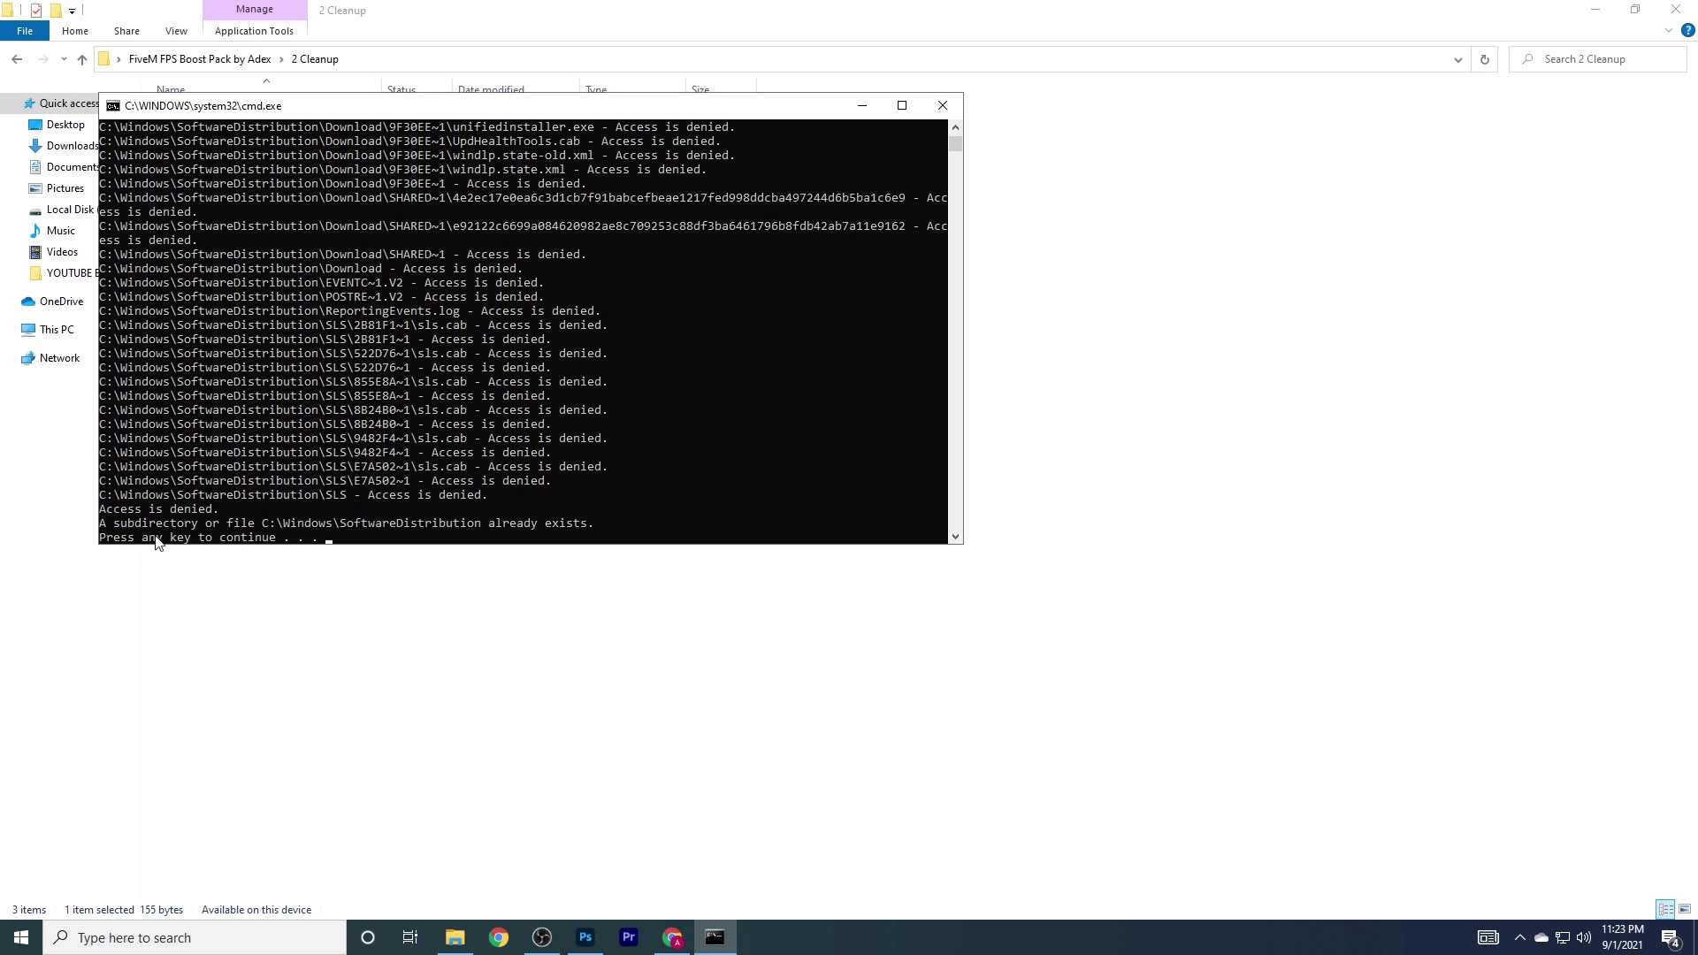
key(Return)
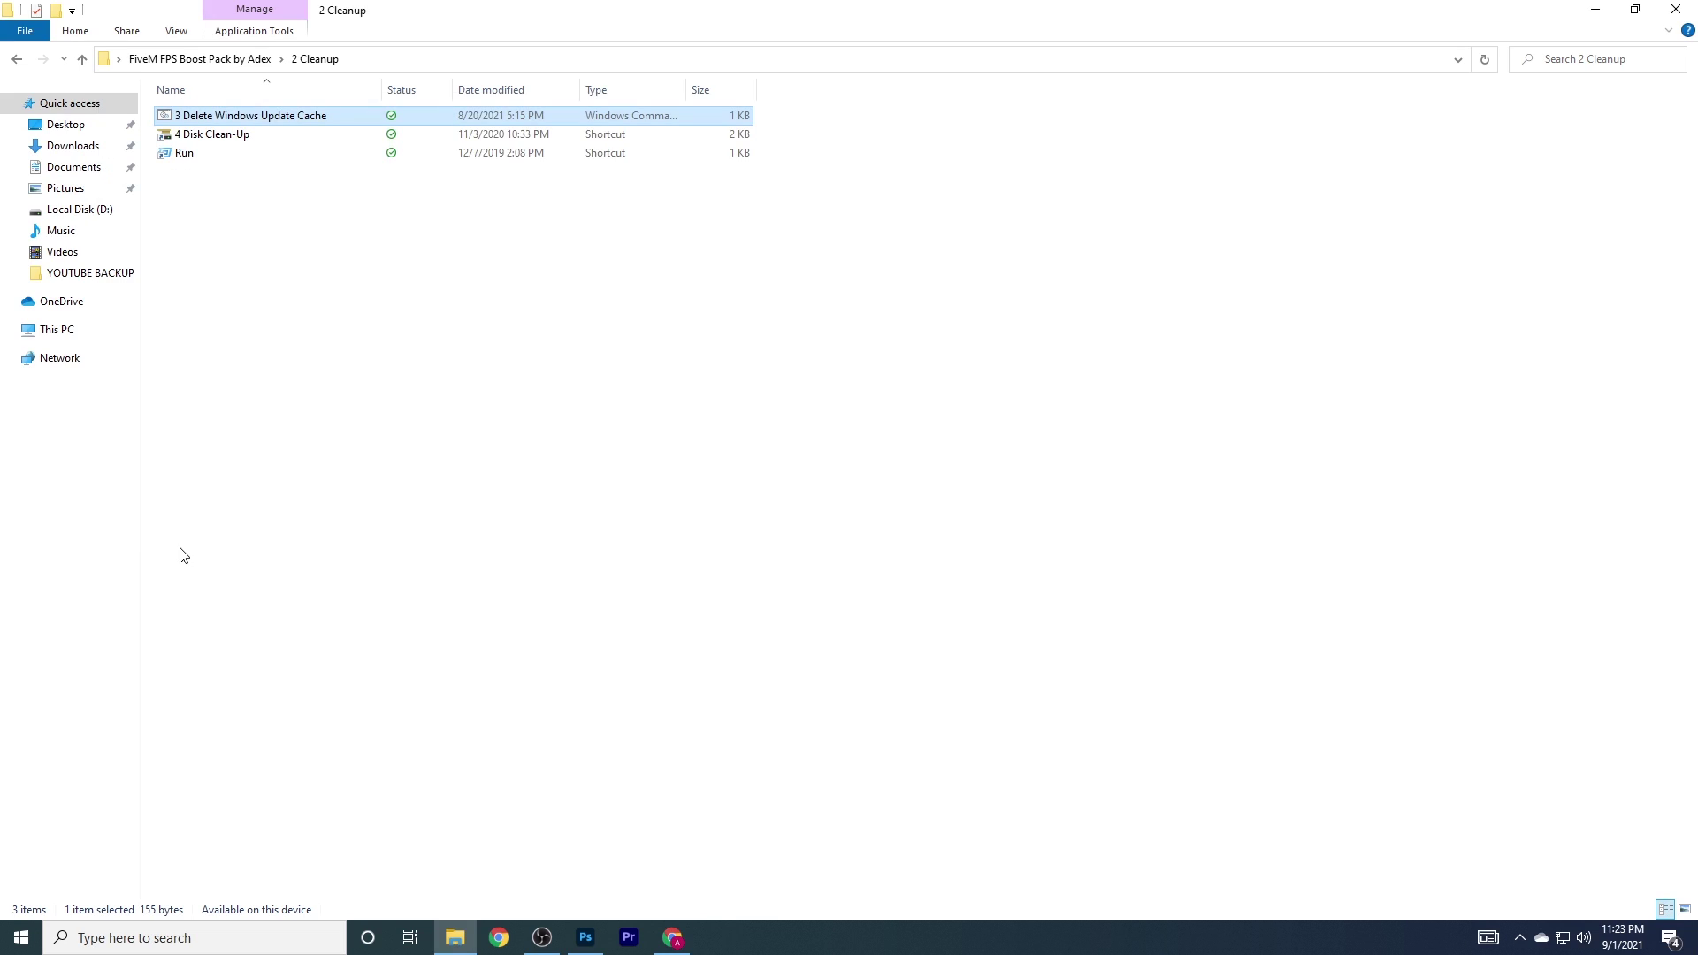
Run the 4 Disk Clean-Up shortcut on drive C: and permanently delete all listed file categories except Recycle Bin.
double_click(386, 136)
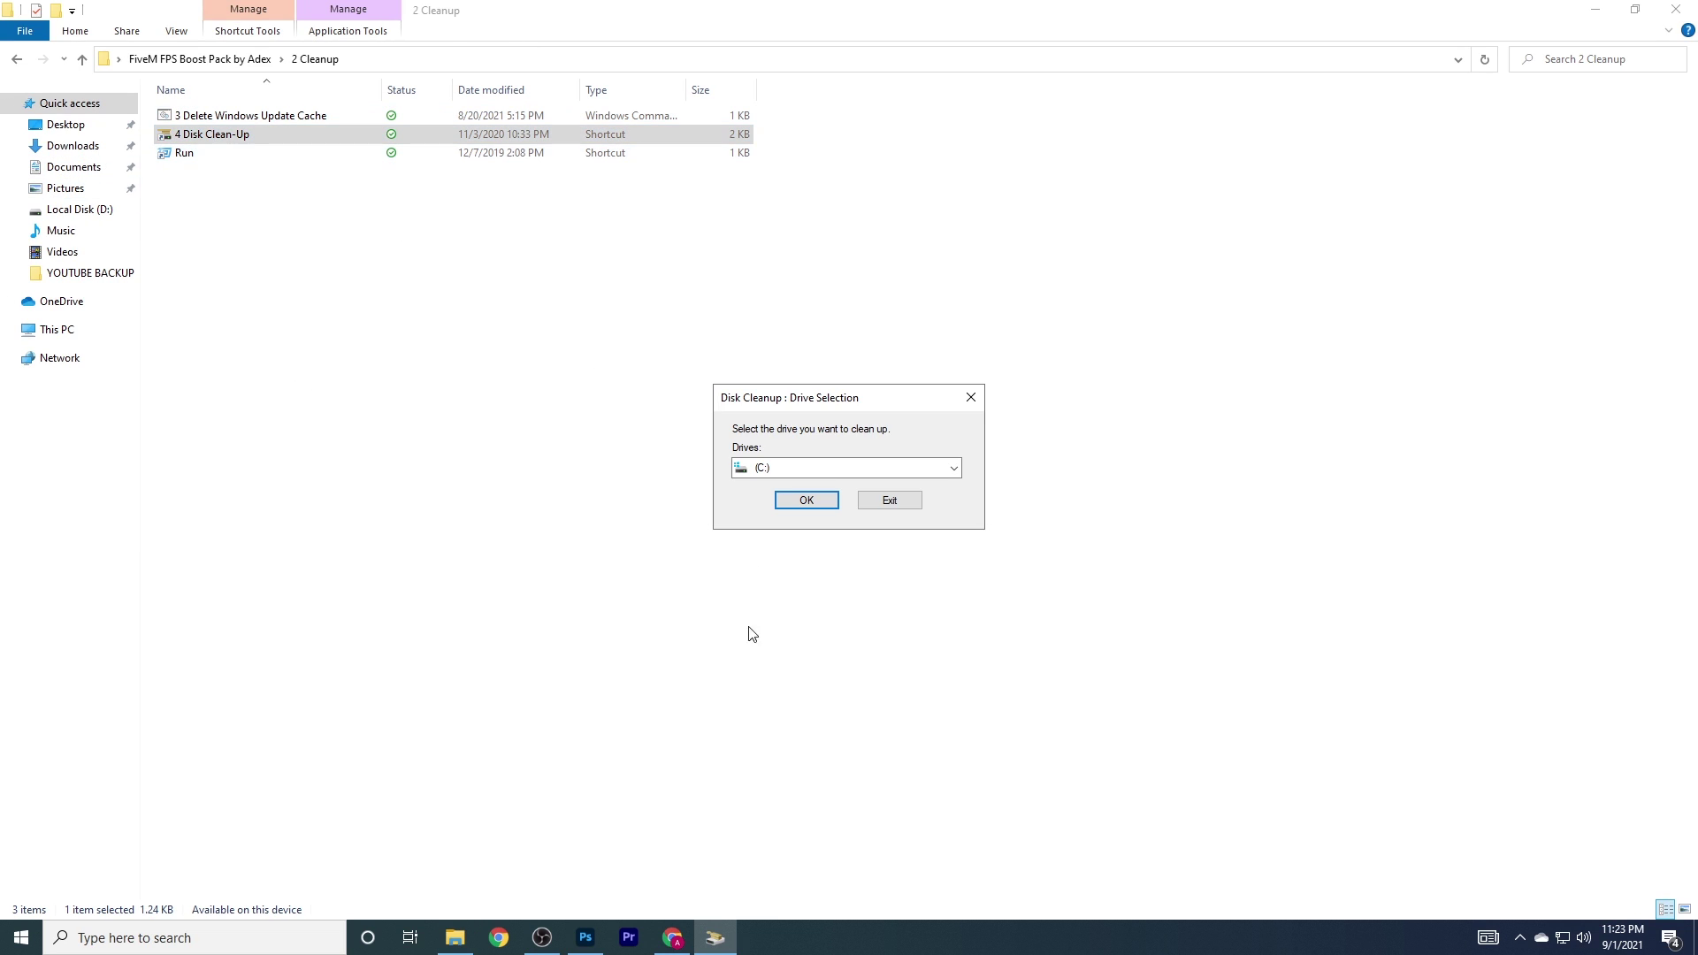
click(807, 500)
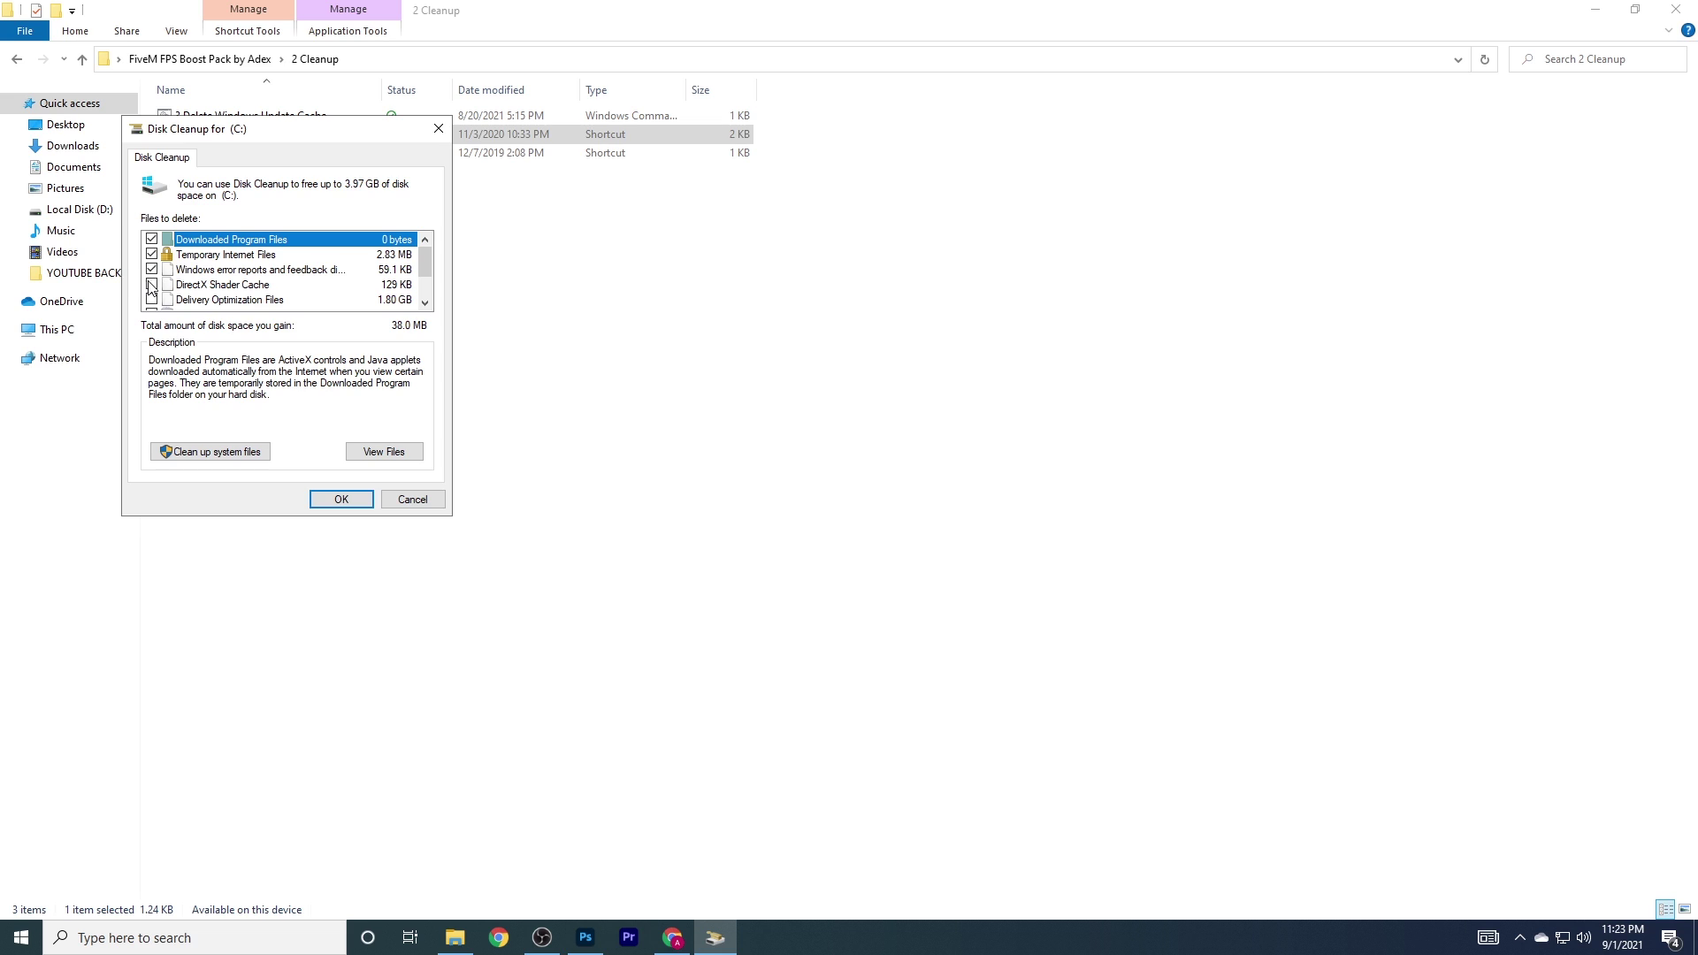
scroll(154, 301, down, 1)
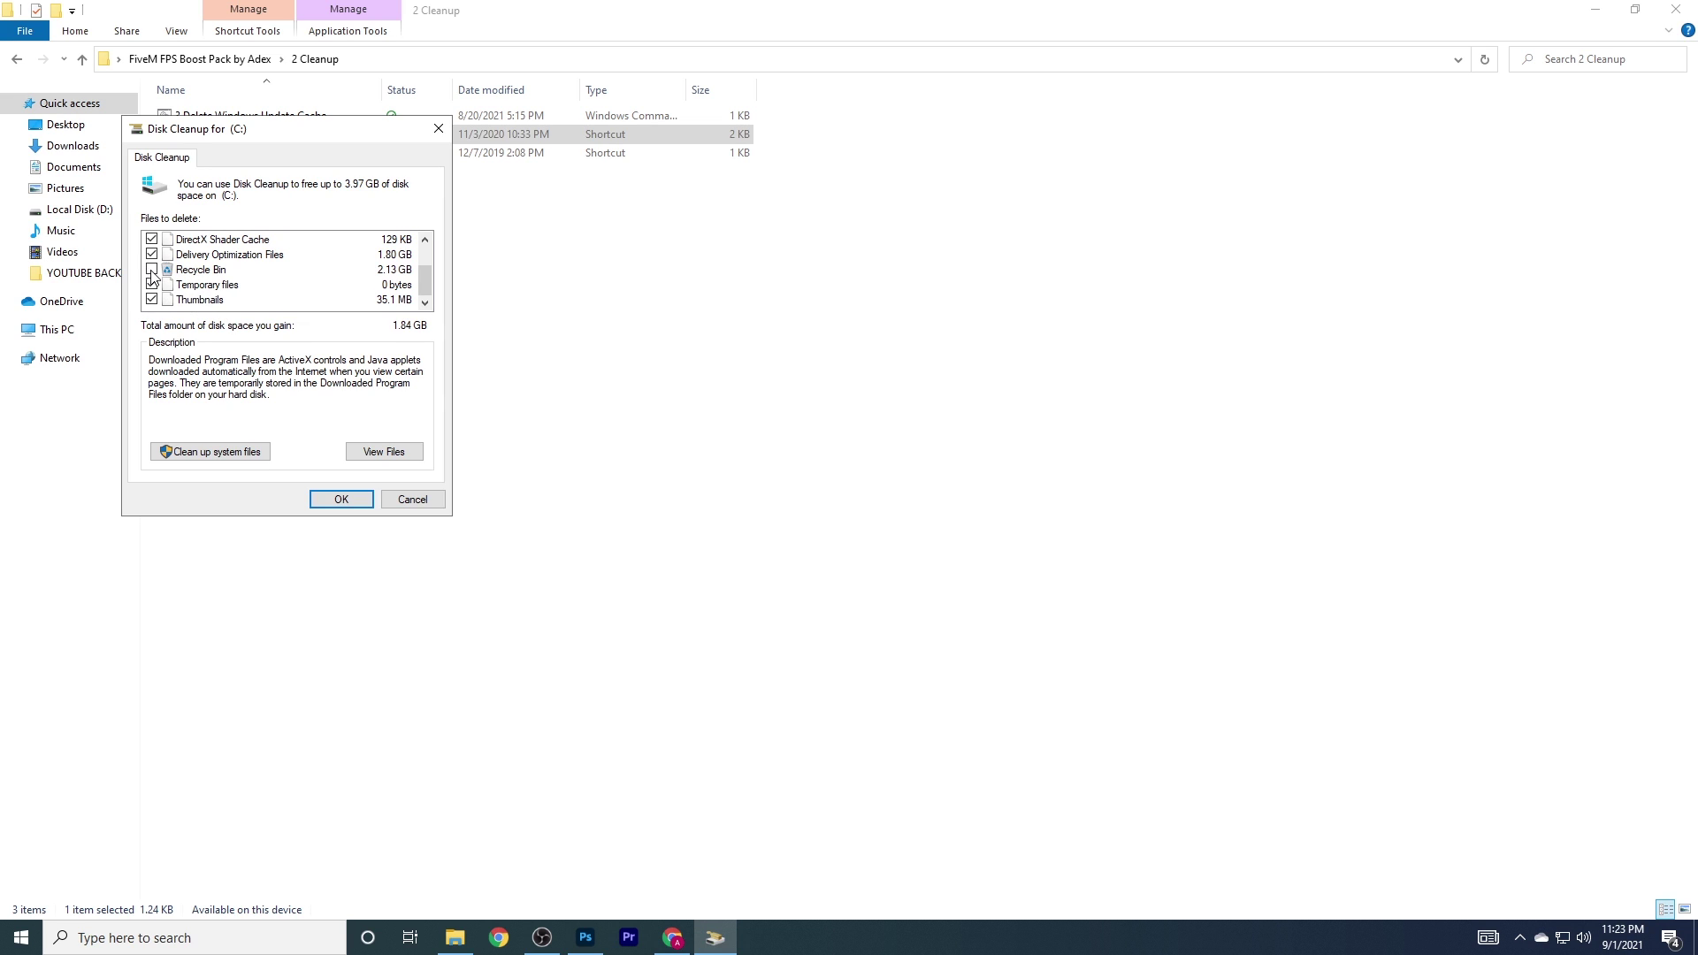
click(340, 500)
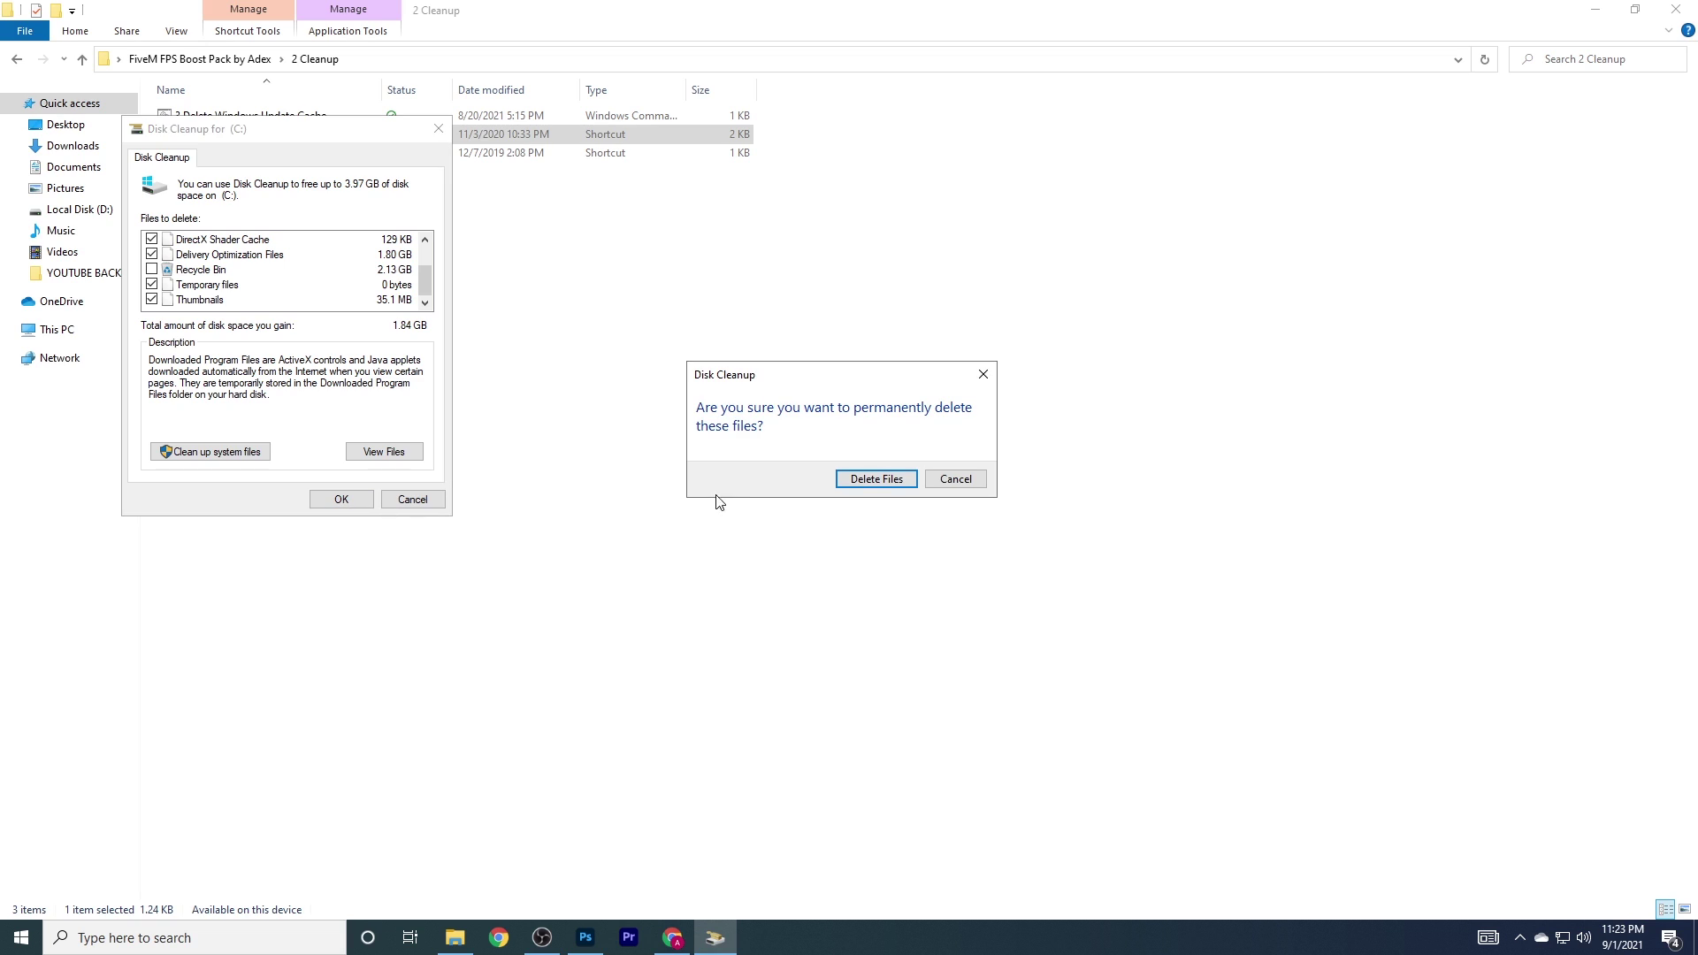
click(857, 480)
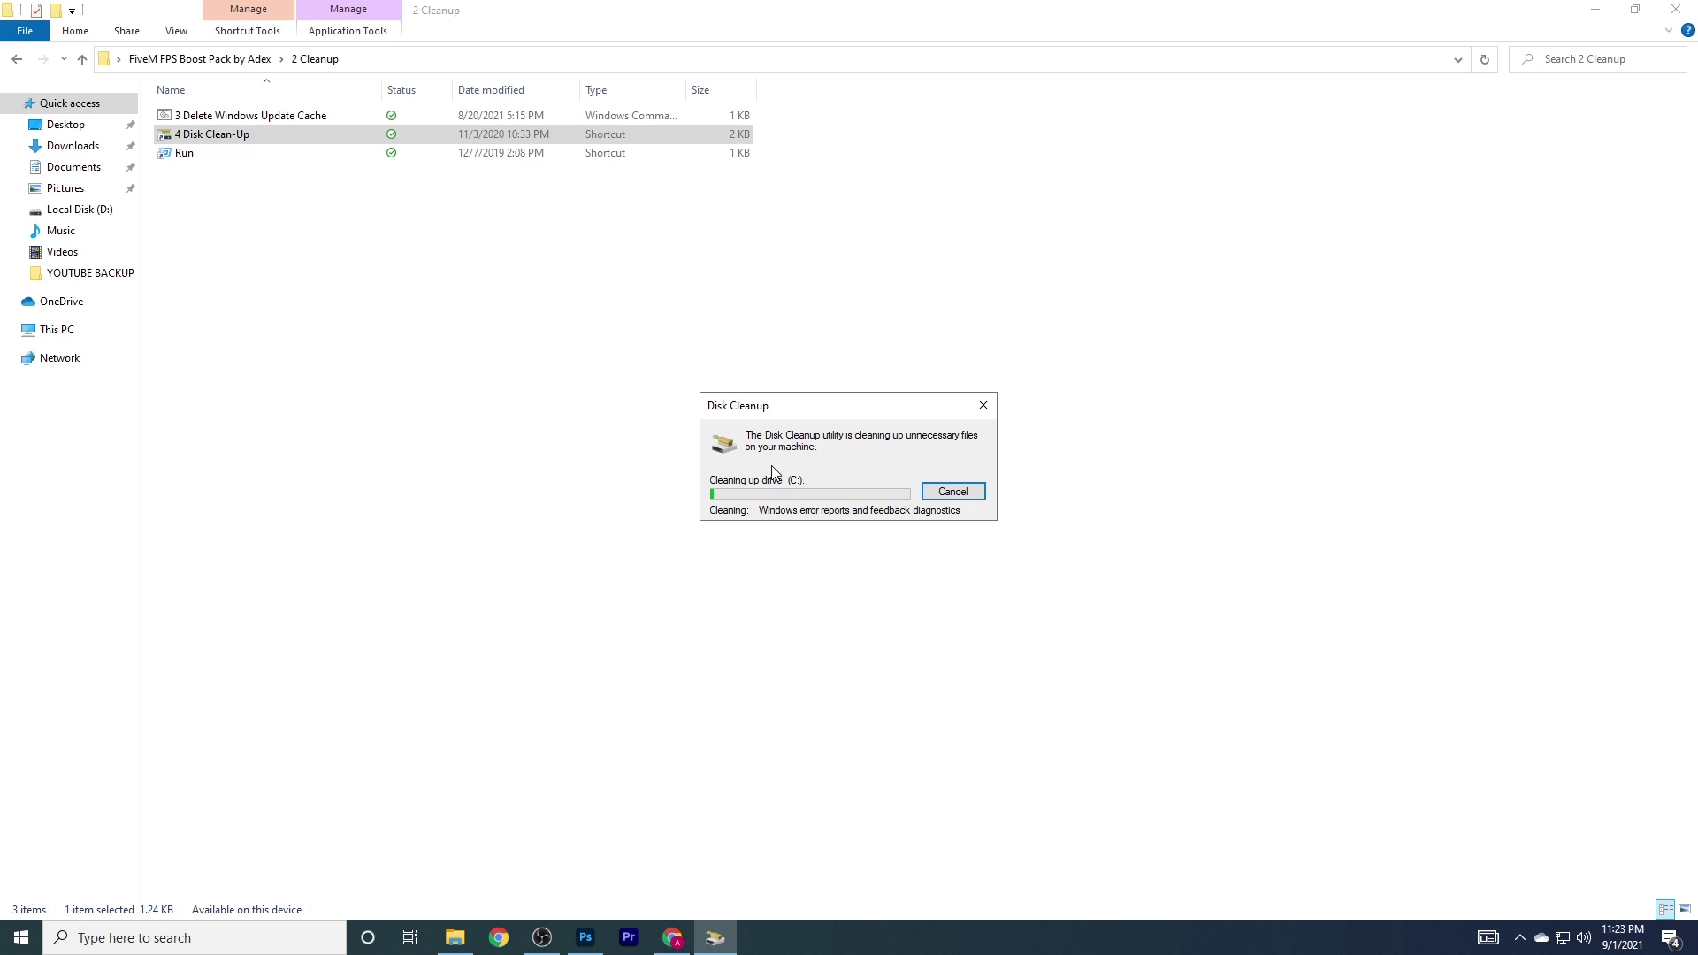
Open the Windows Prefetch folder through the Run shortcut, delete all its files, cancel on the file in use, and close the folder.
double_click(265, 156)
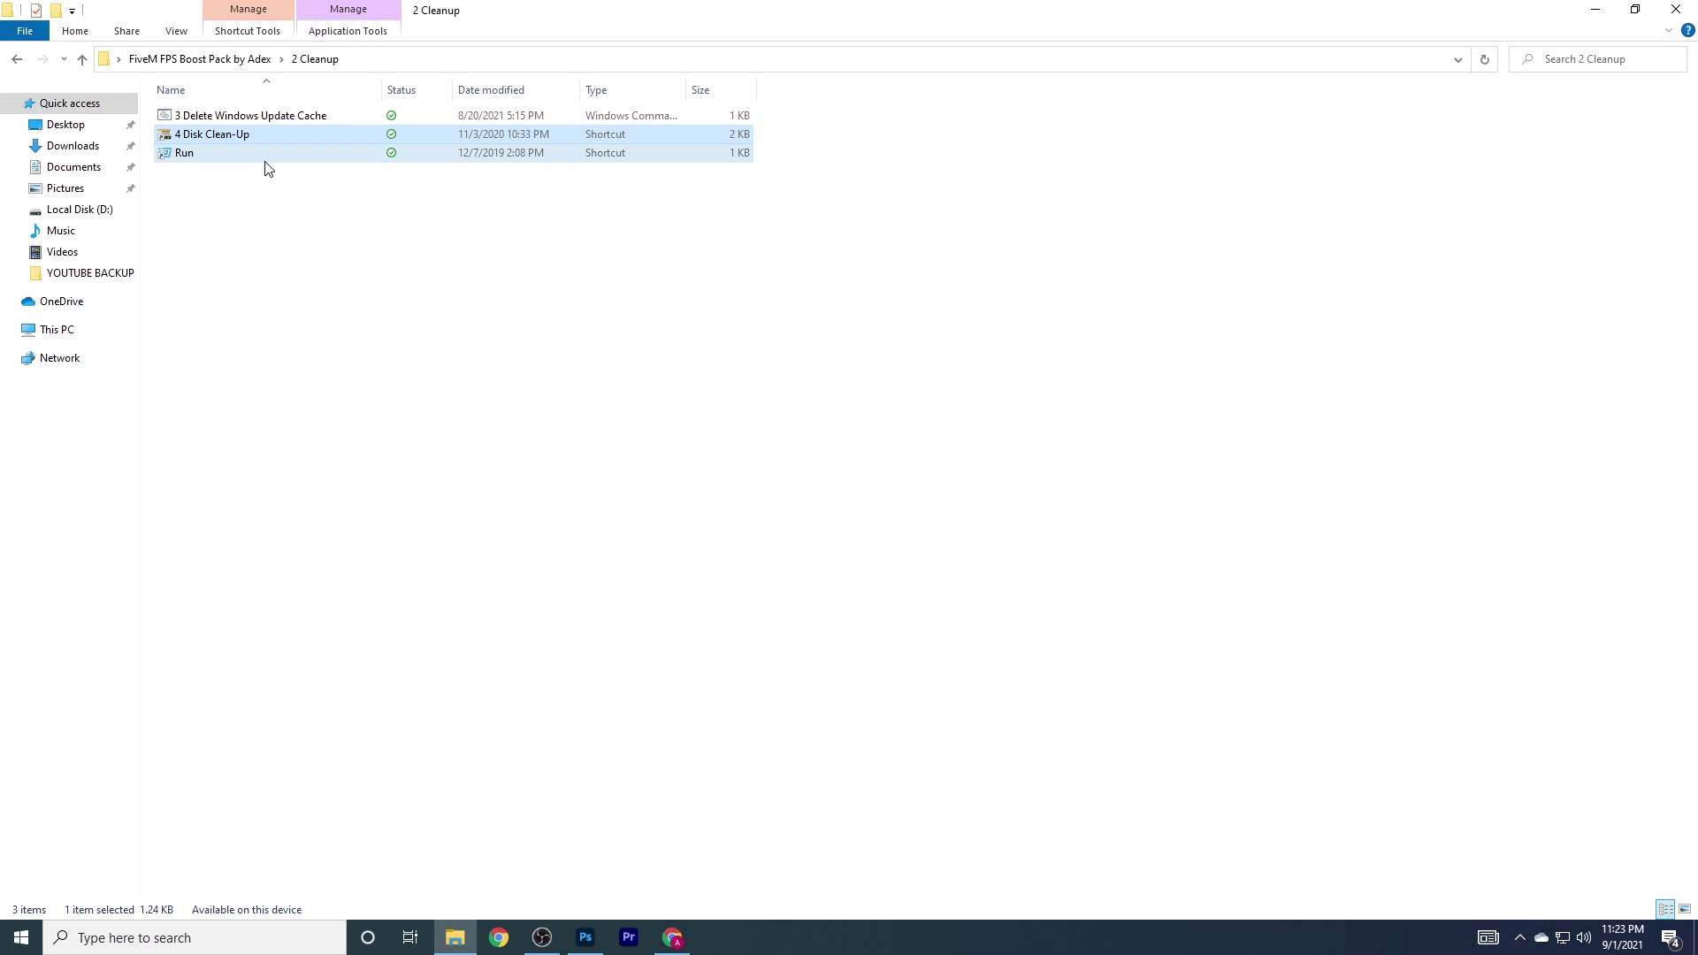
click(150, 882)
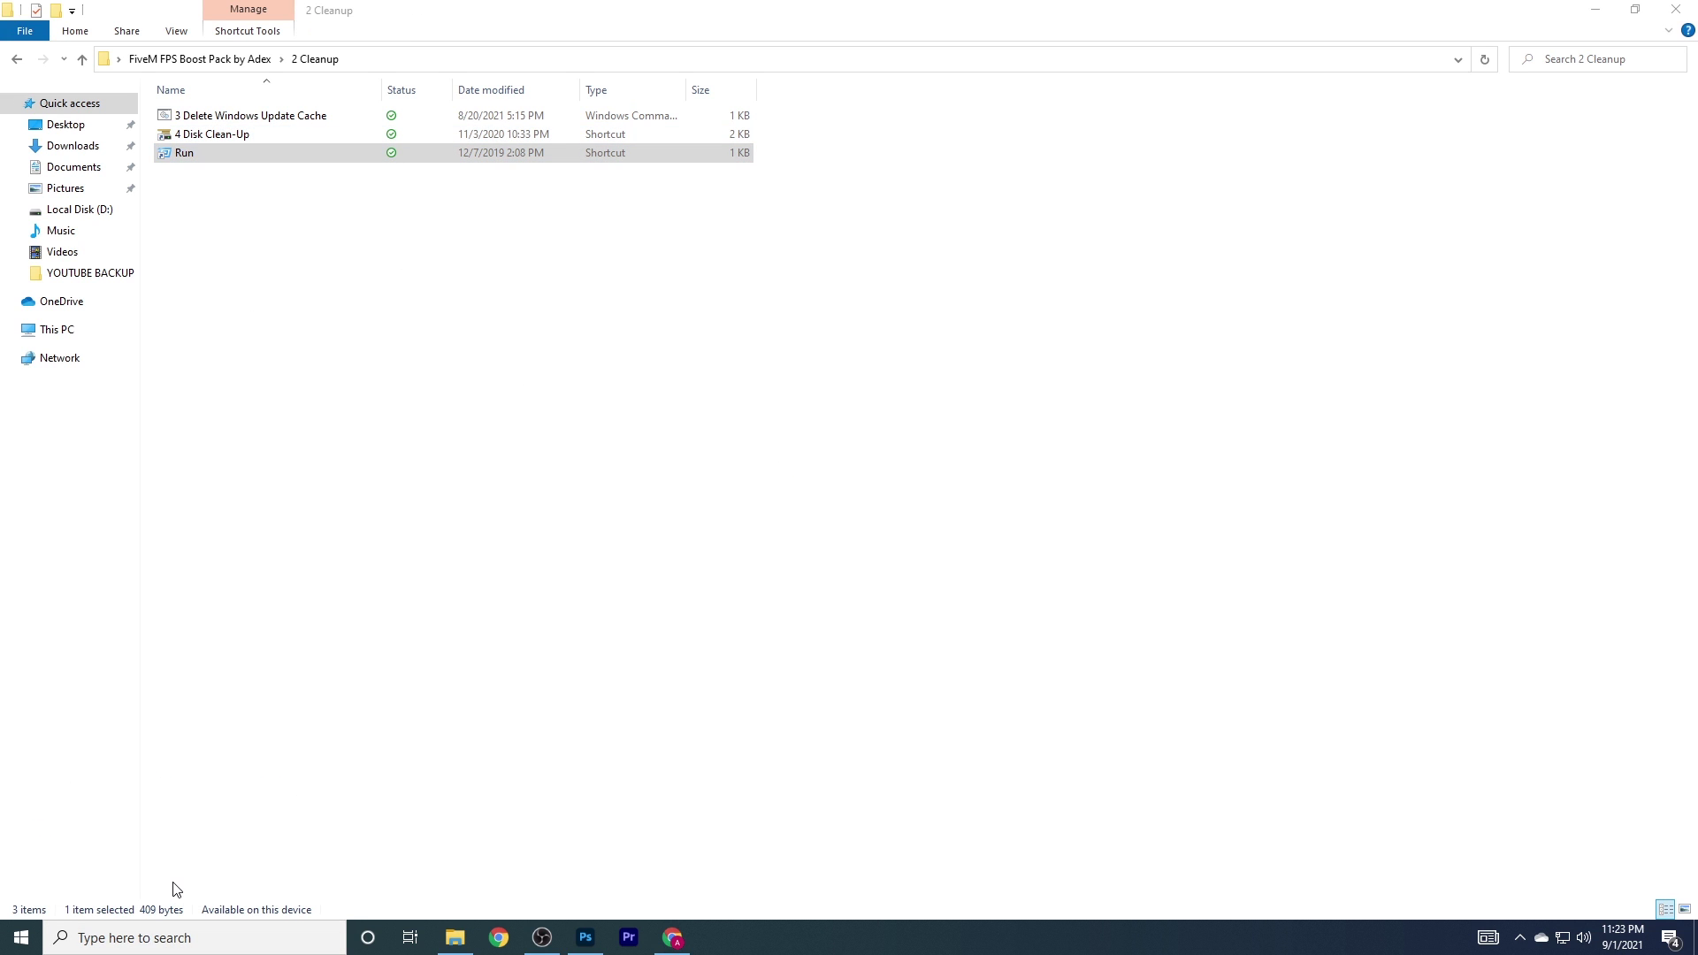
click(801, 487)
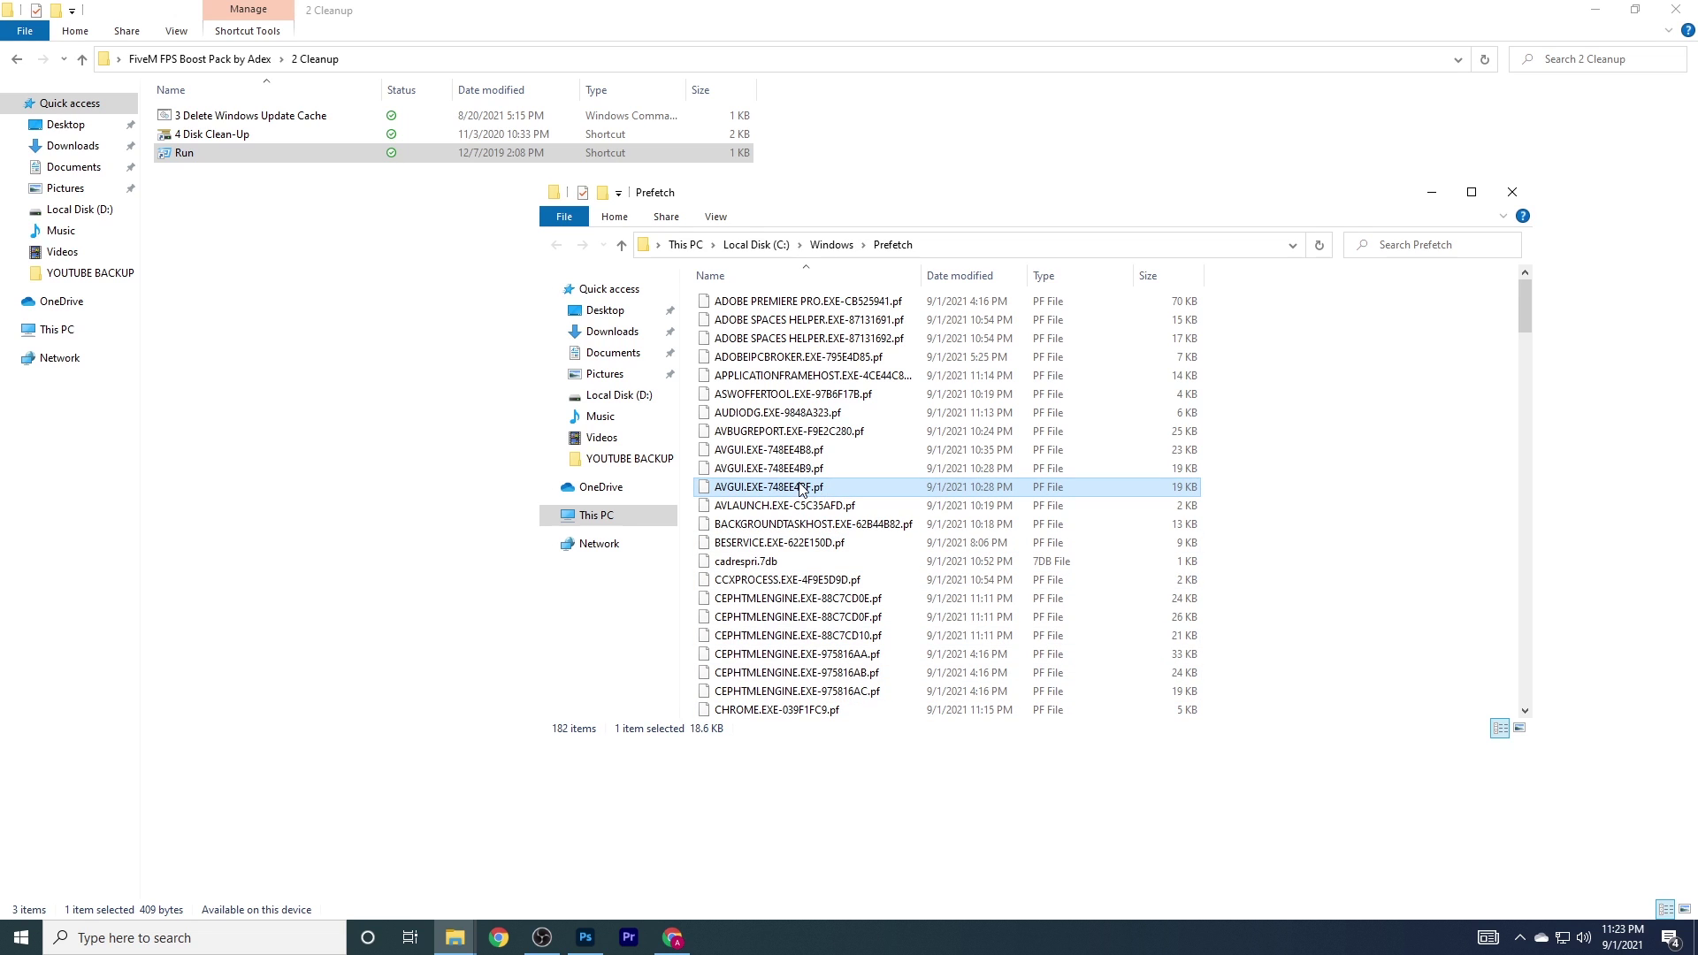
key(ctrl+a)
right_click(914, 437)
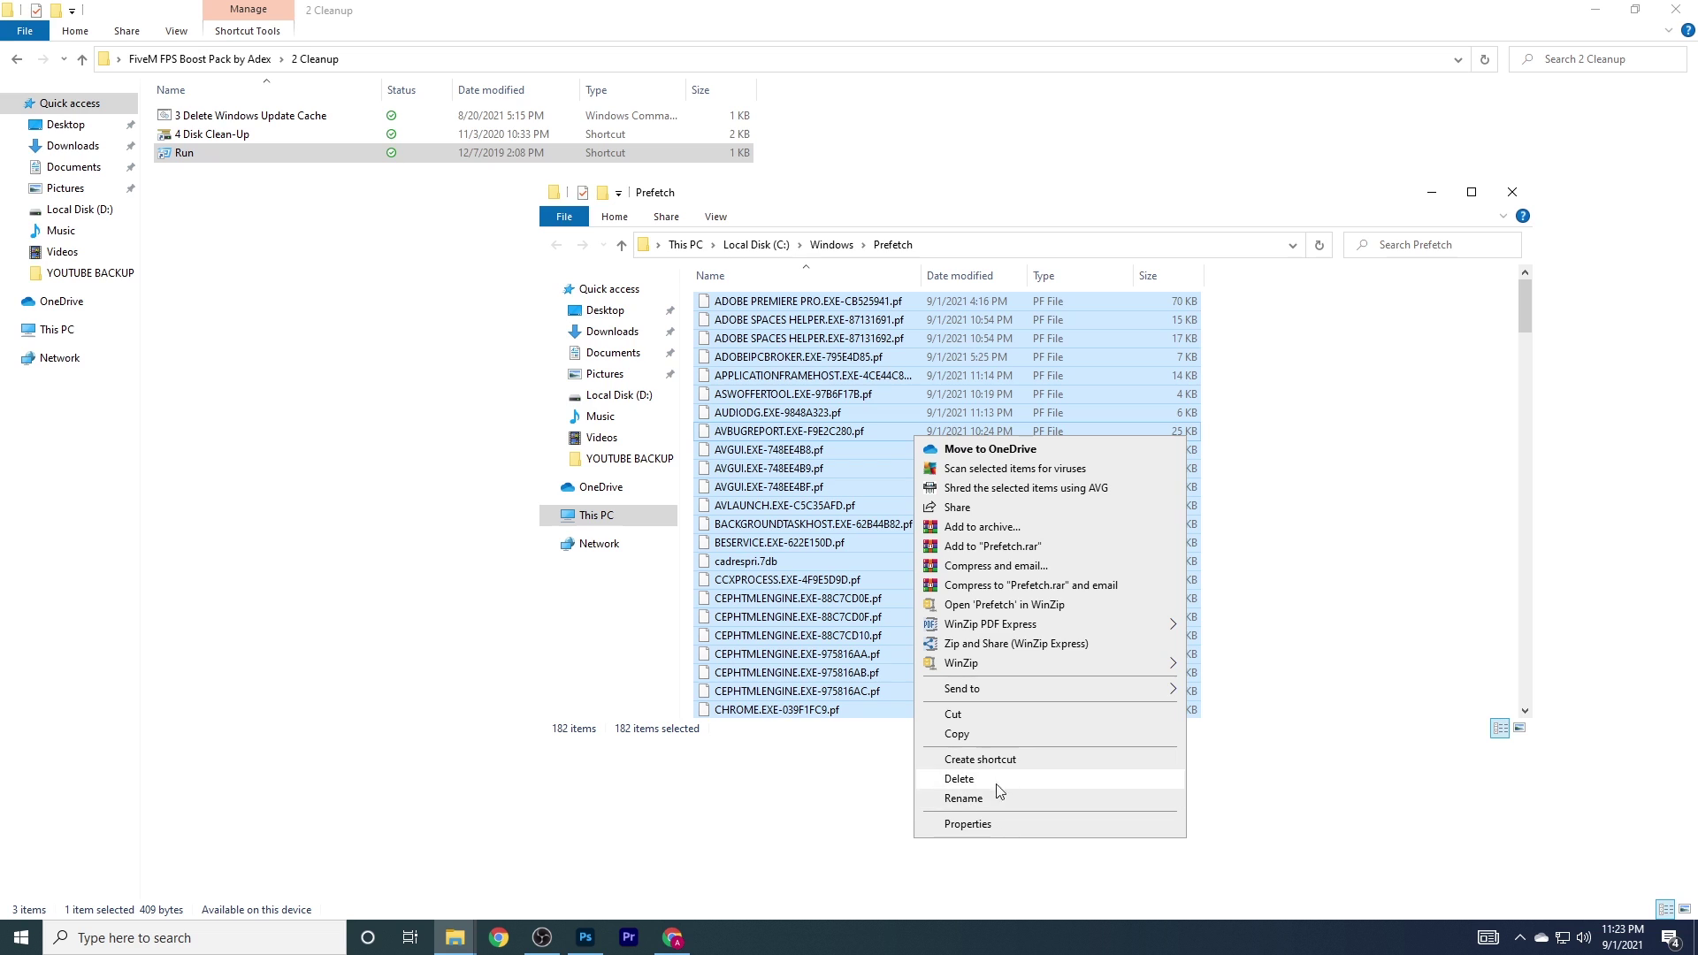
click(960, 780)
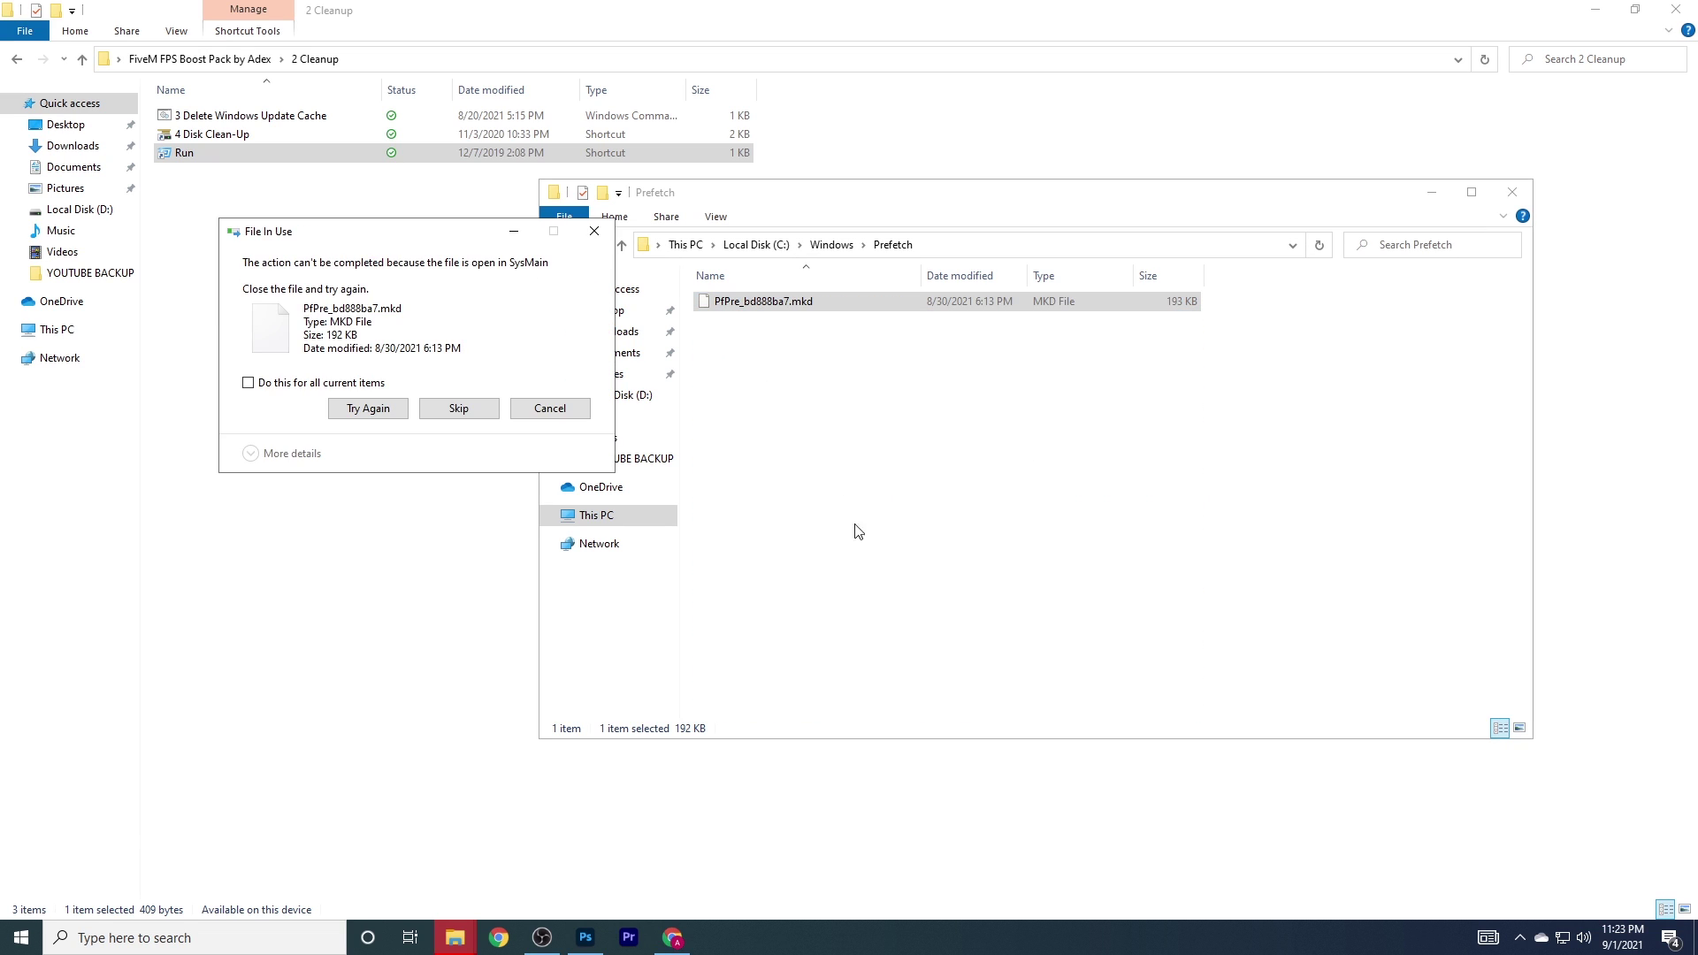
click(549, 407)
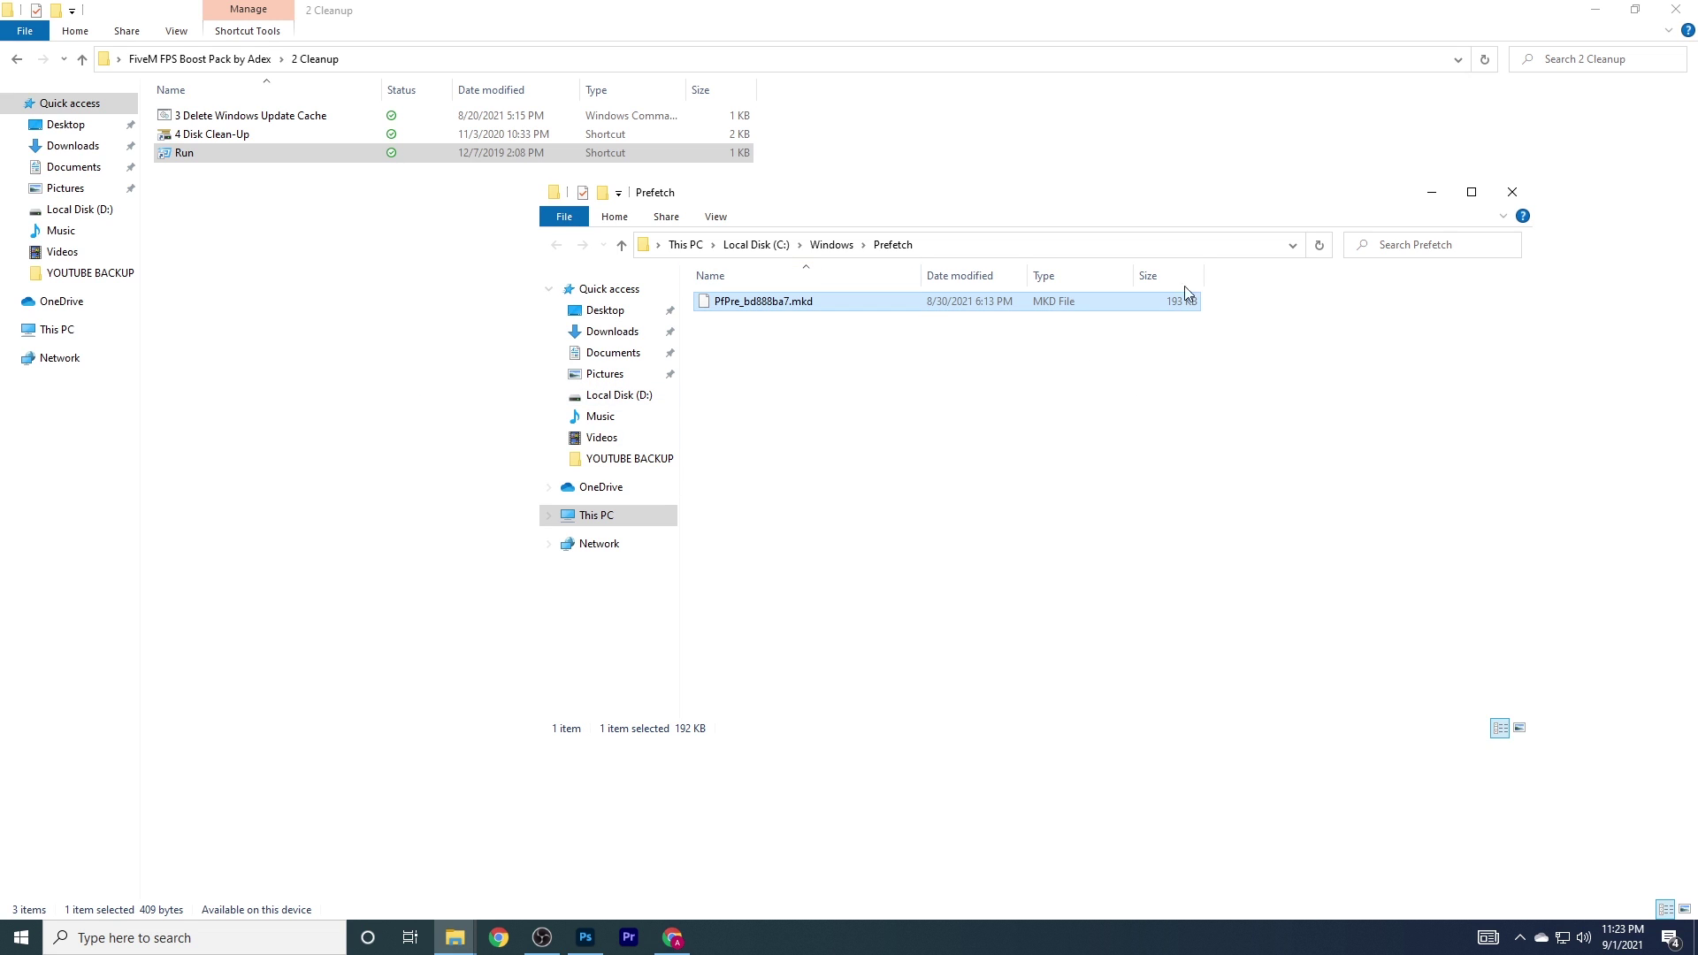
click(1512, 192)
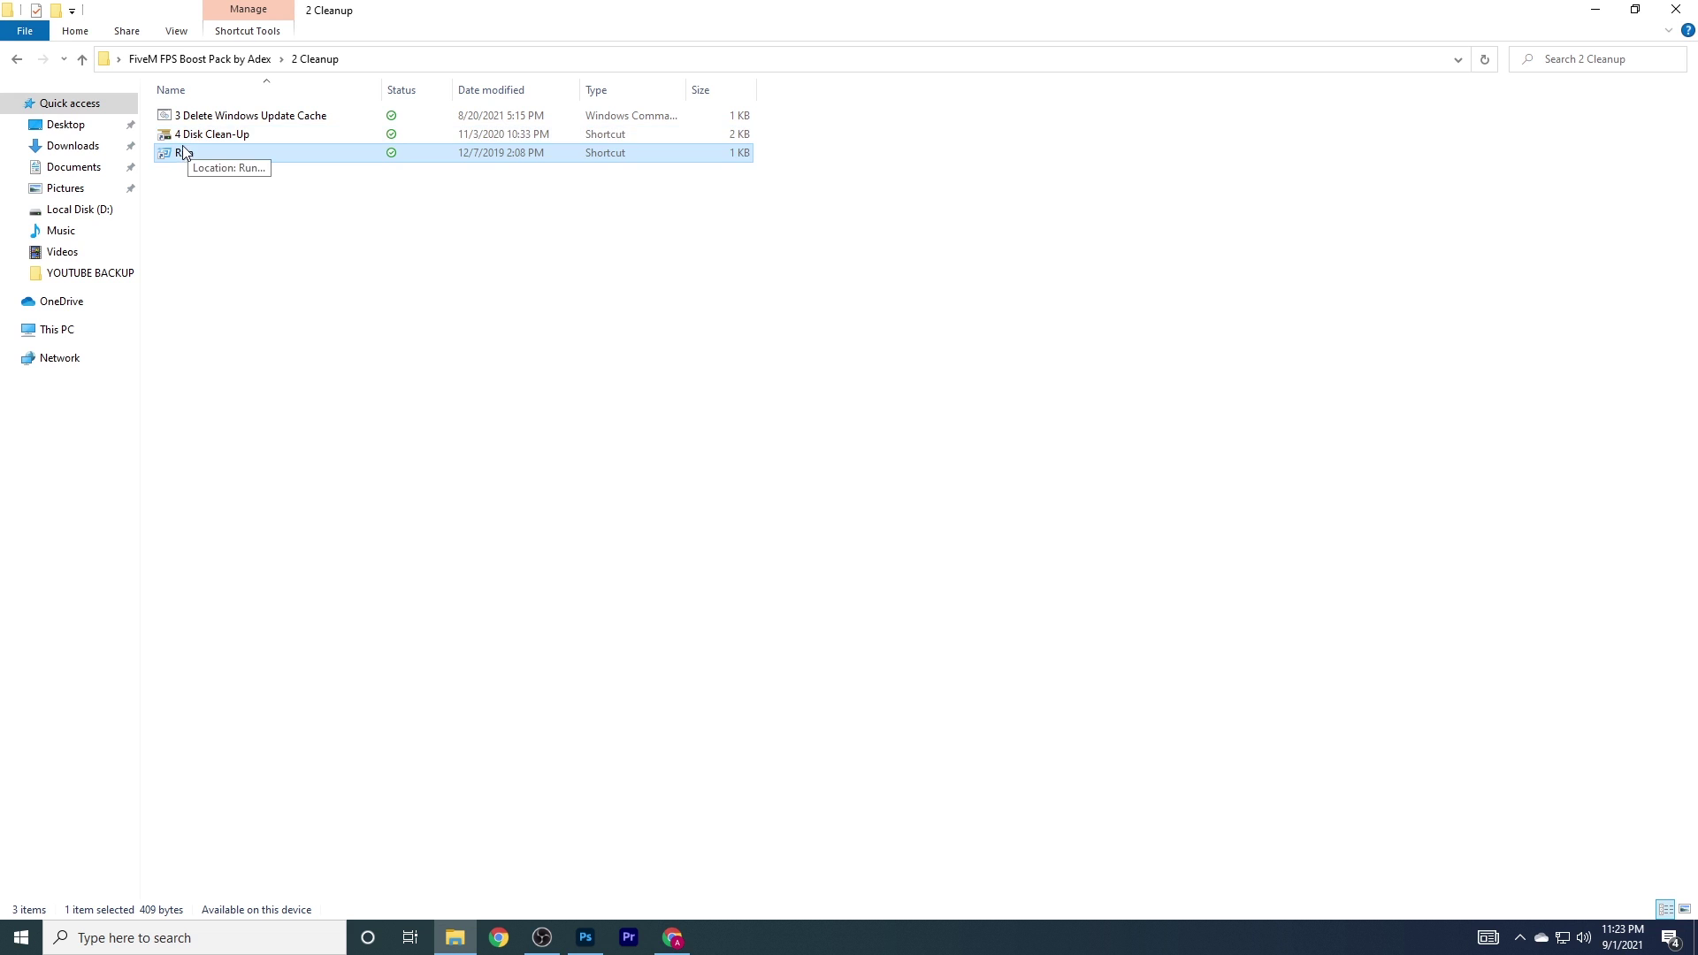
Open the pack's 3- FiveM Low Optimization Config folder and shrink its window to uncover the desktop icons.
click(176, 59)
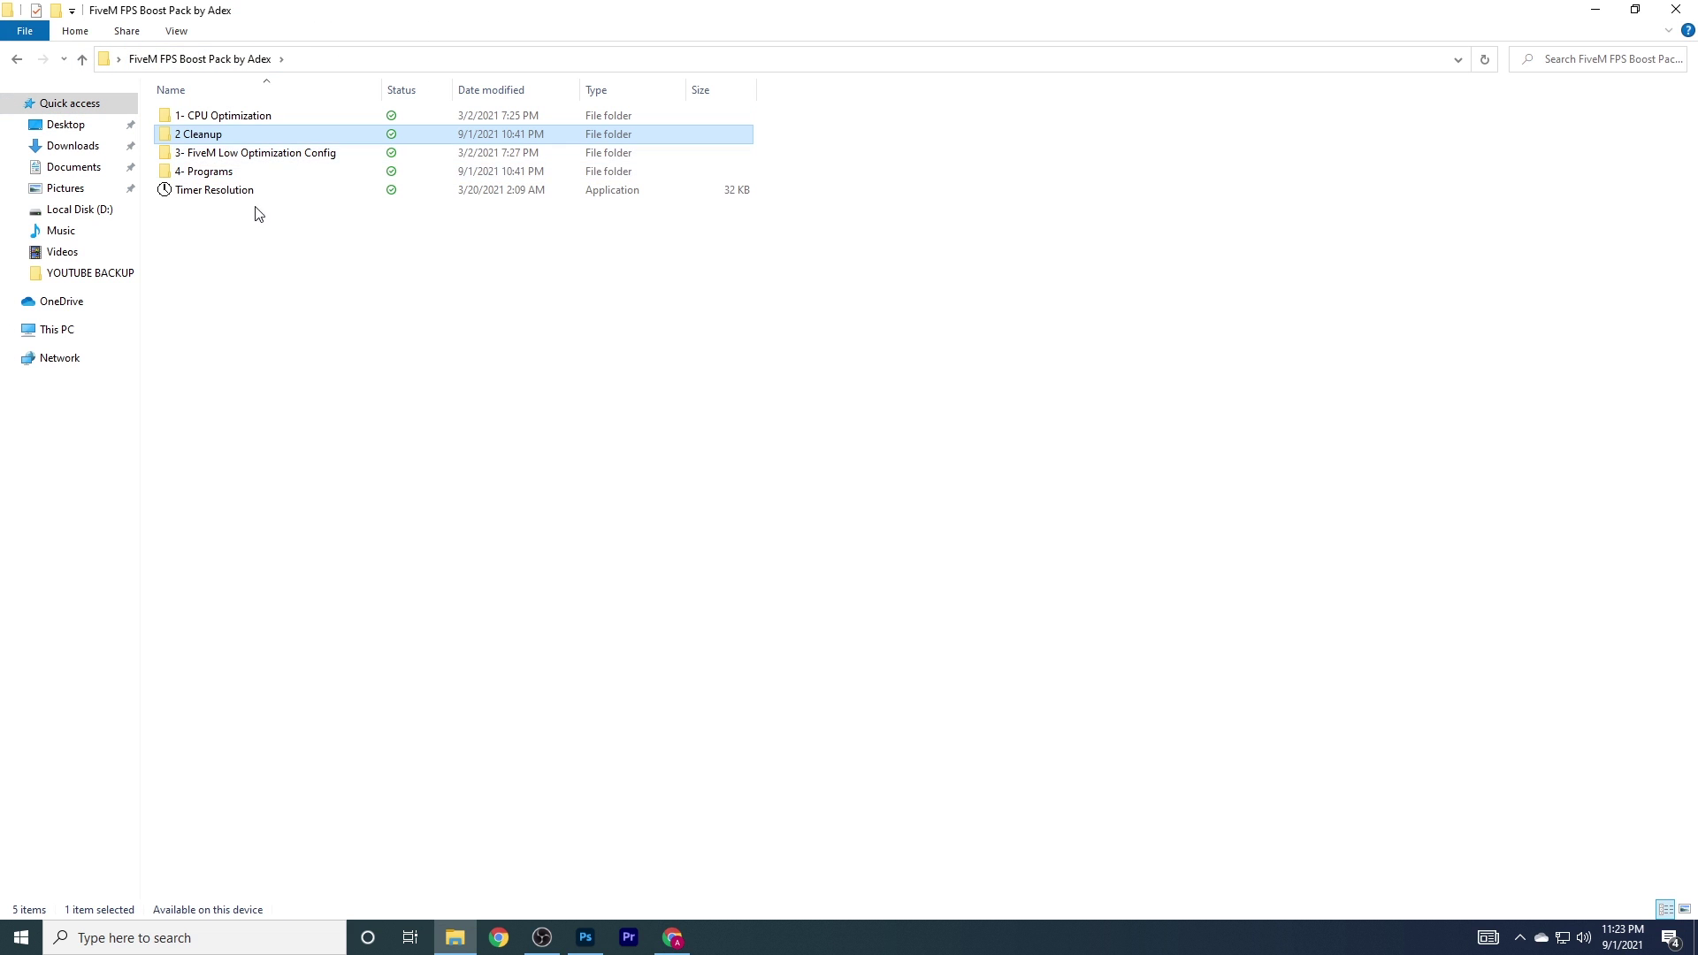
double_click(252, 154)
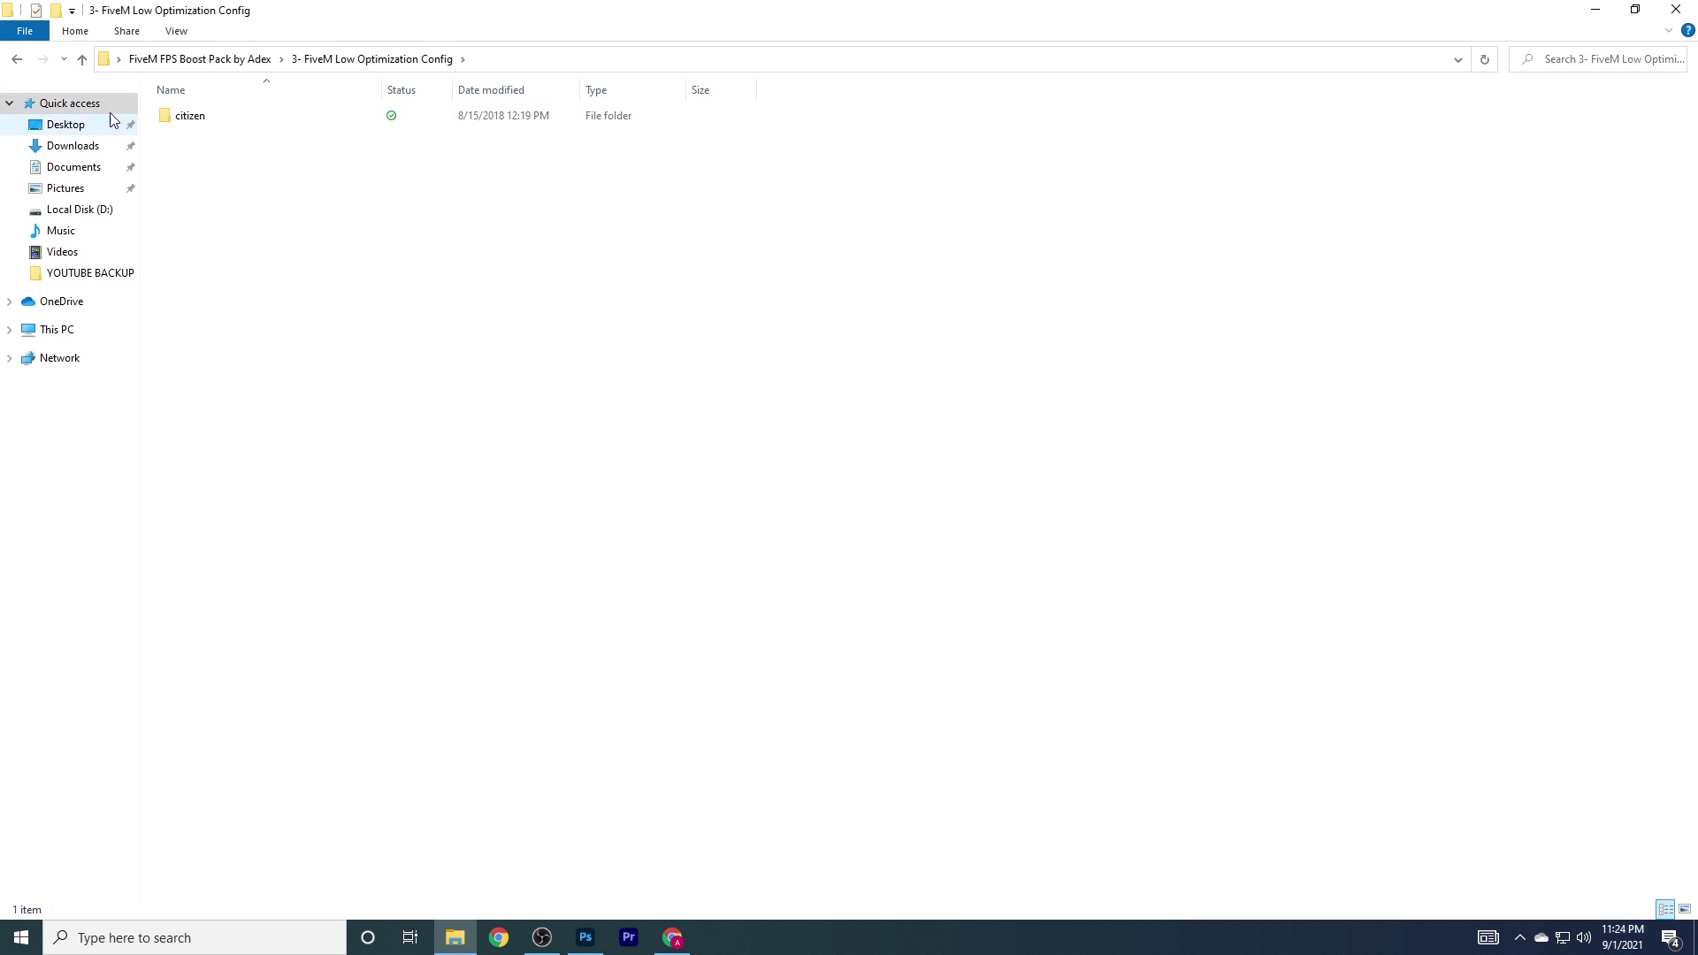
click(1631, 10)
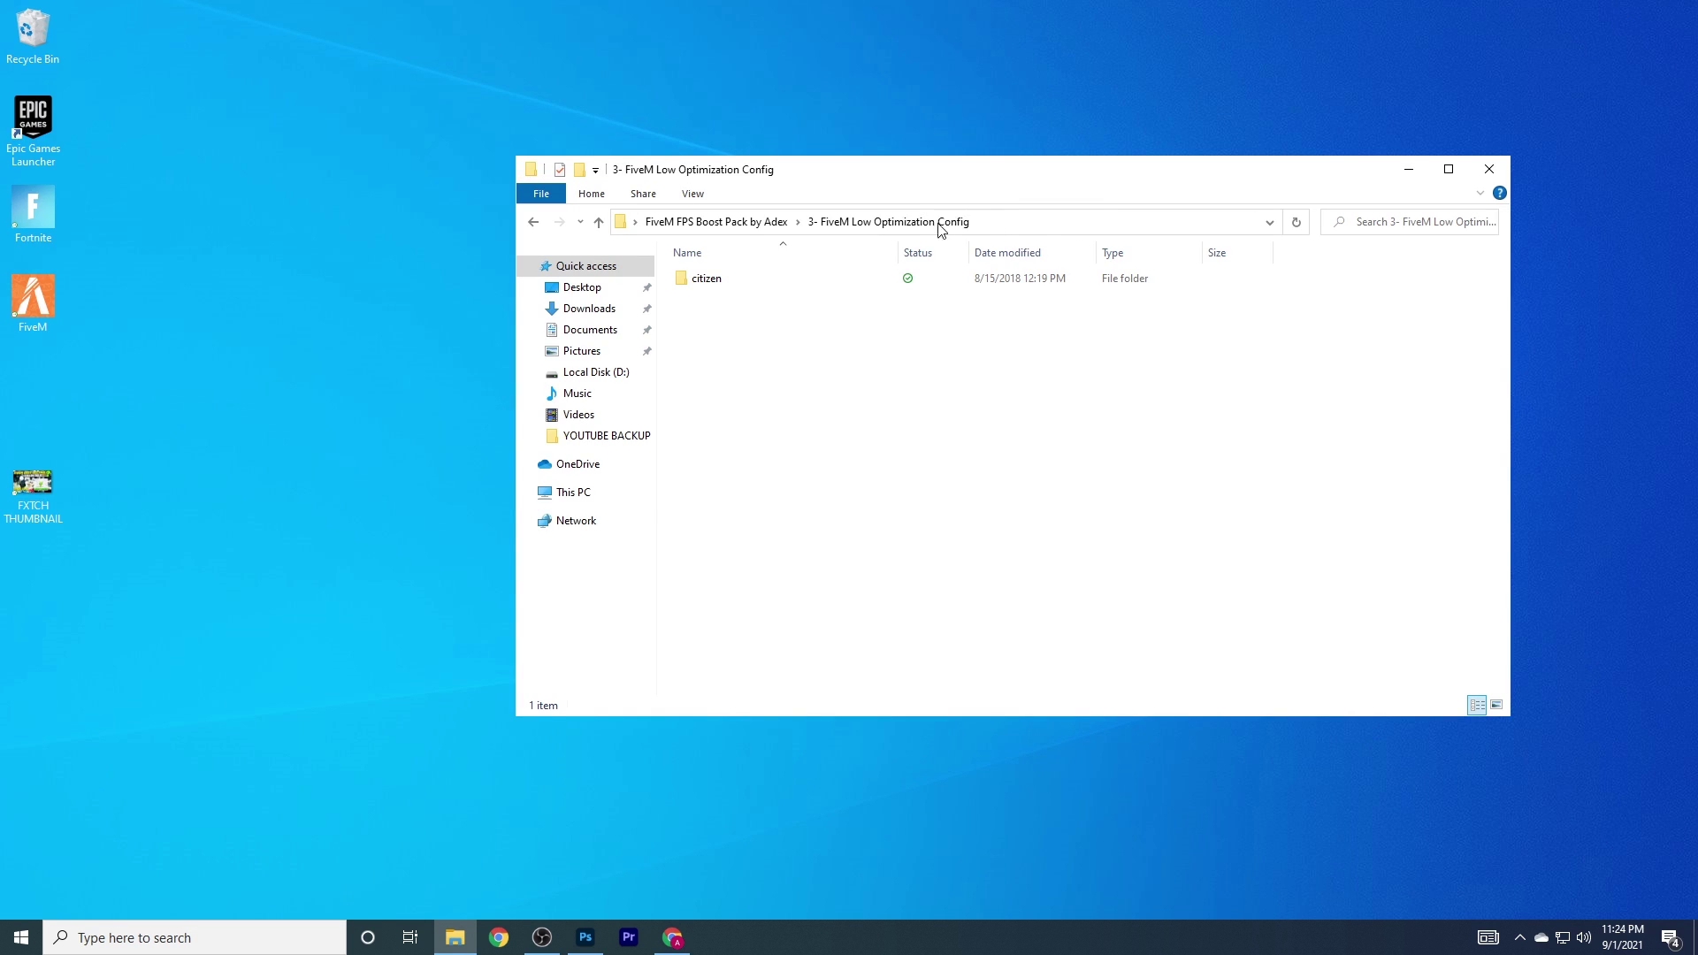
drag(513, 341, 770, 342)
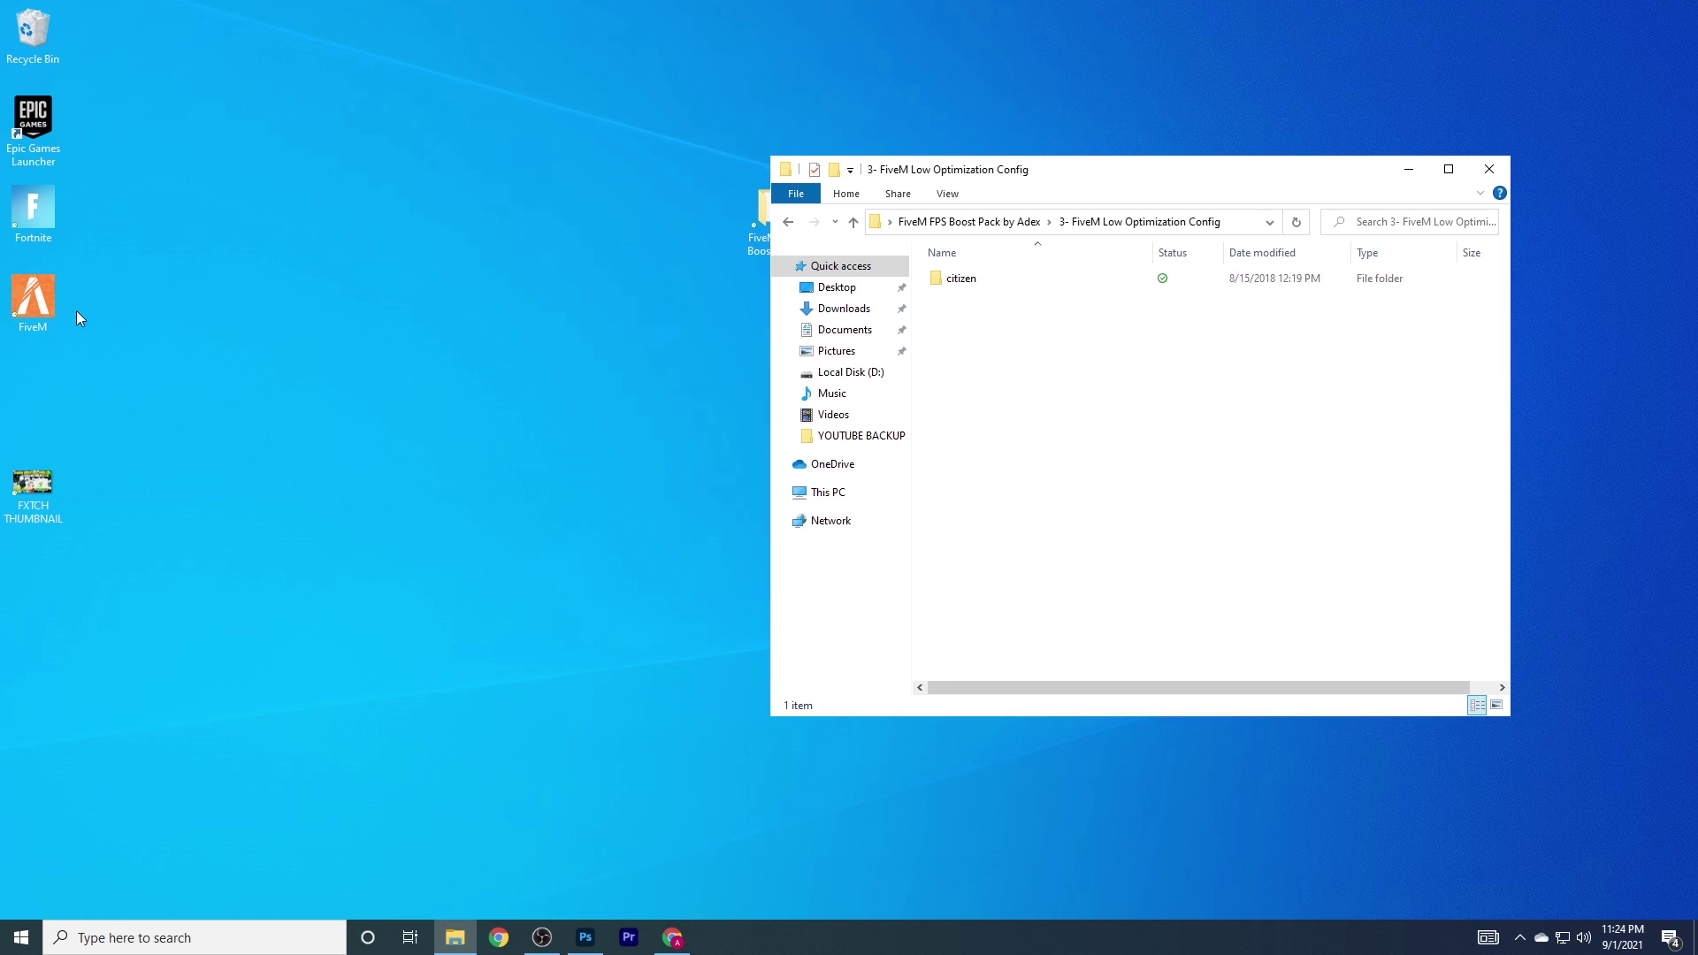
In the FiveM desktop shortcut's compatibility properties, enable running as an administrator and registering the program for restart.
right_click(32, 305)
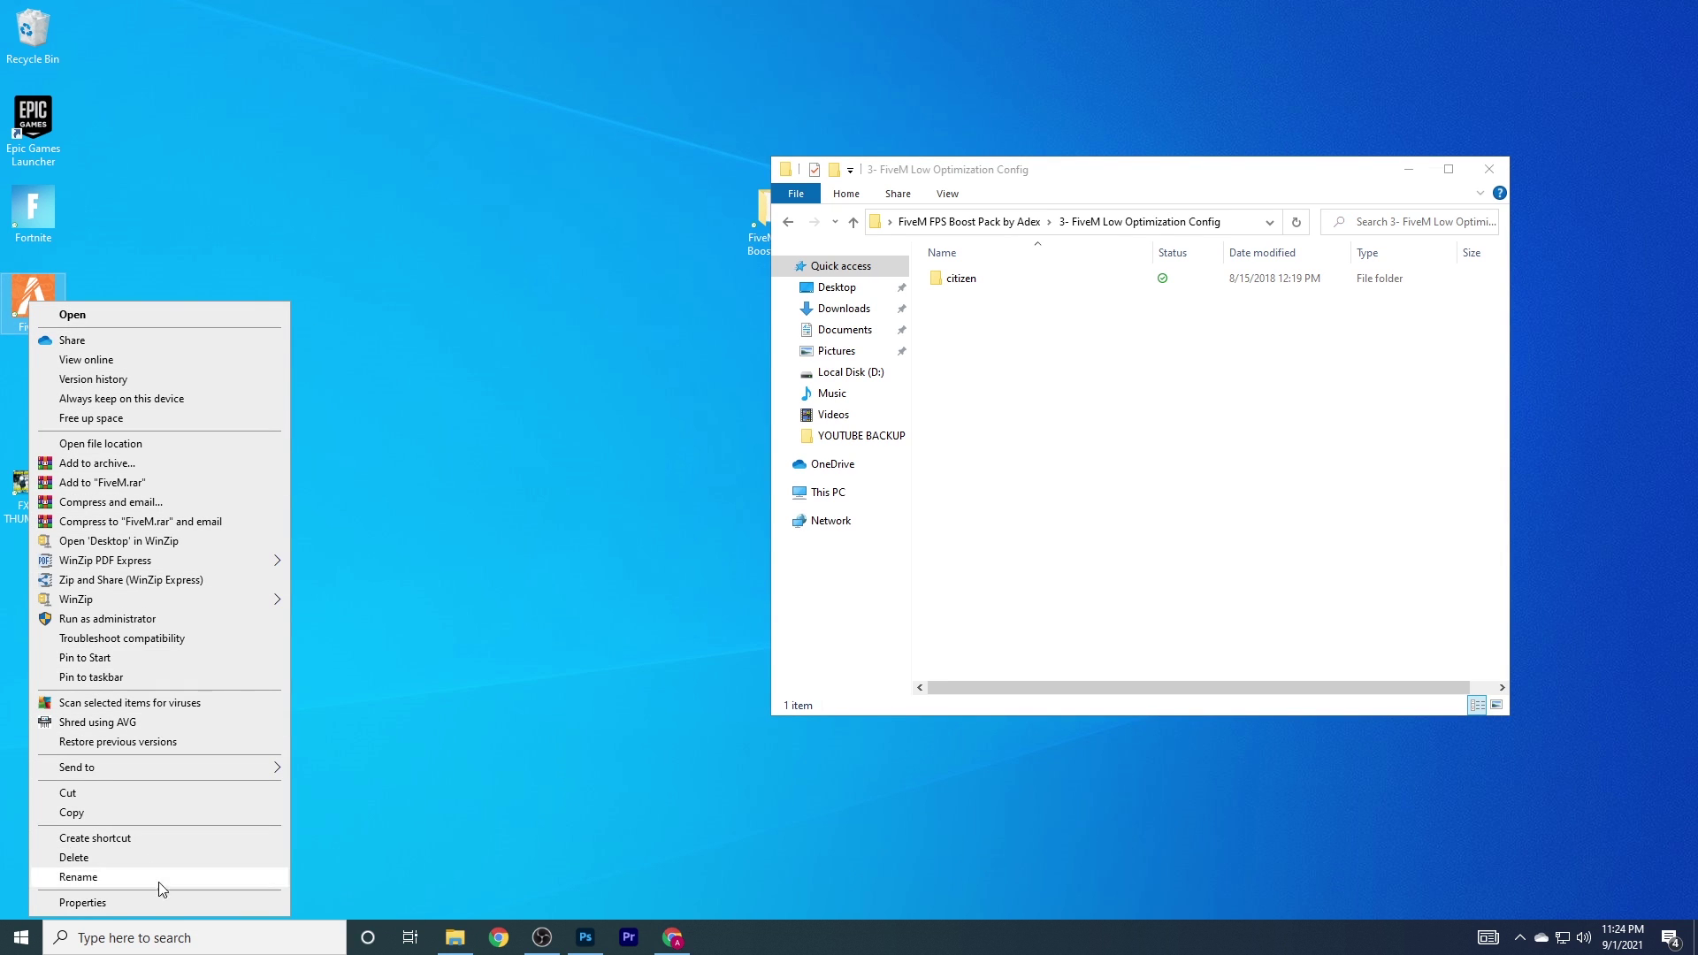
click(96, 903)
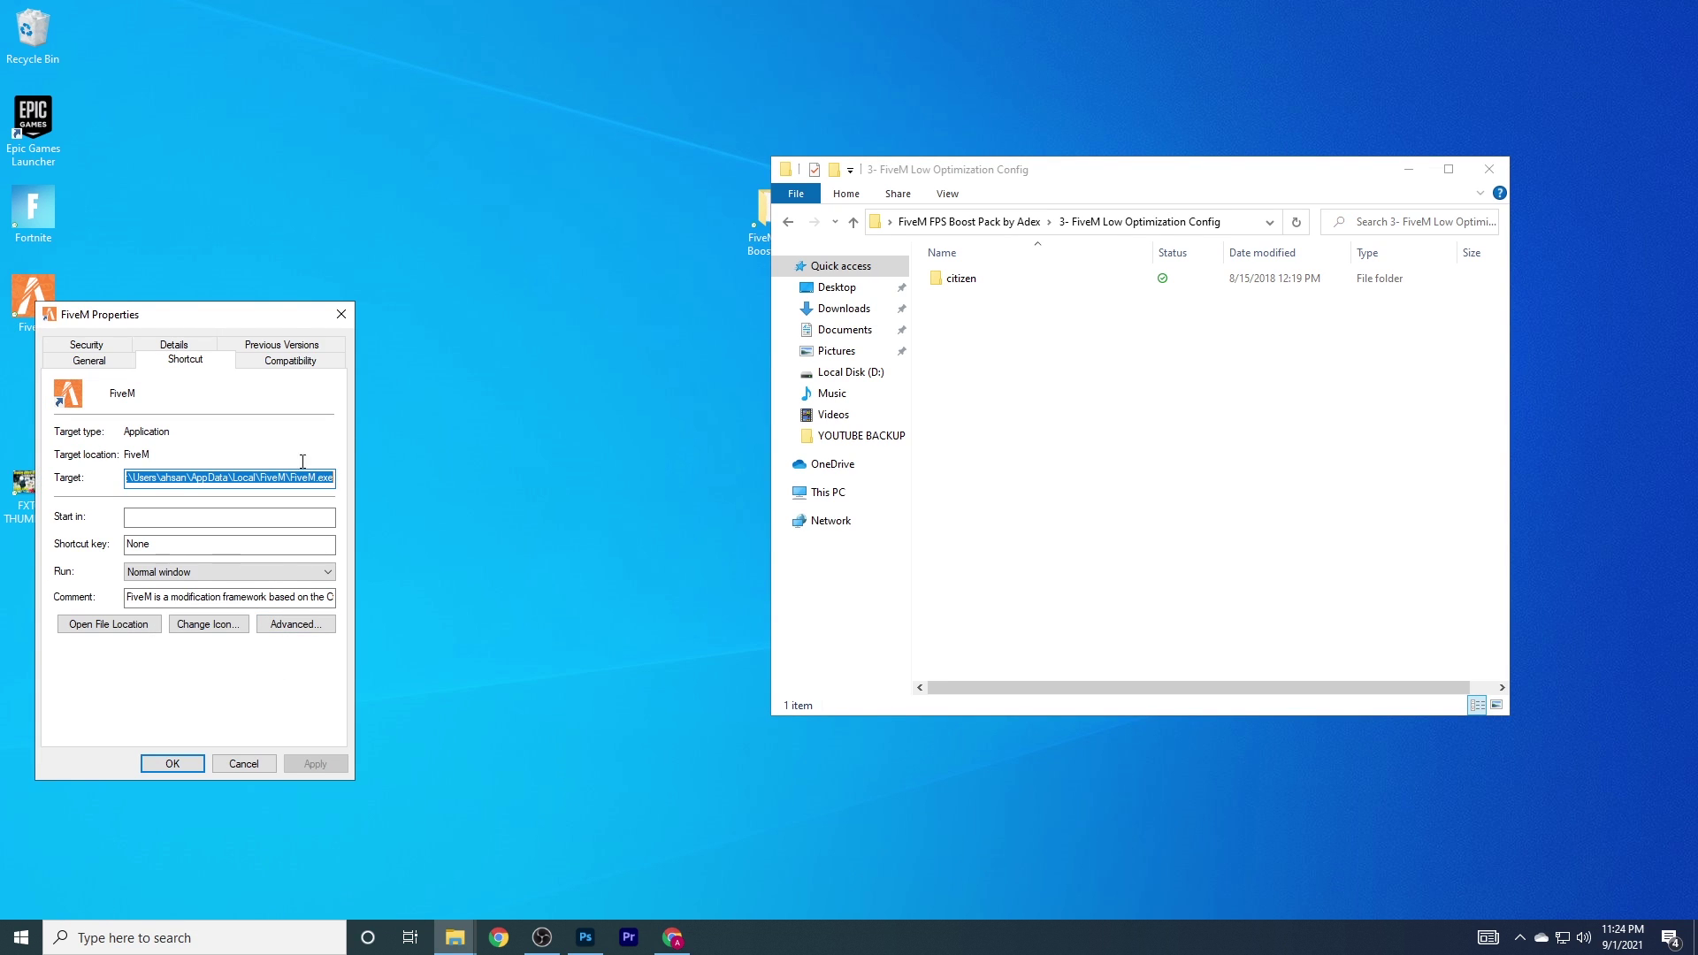
click(289, 360)
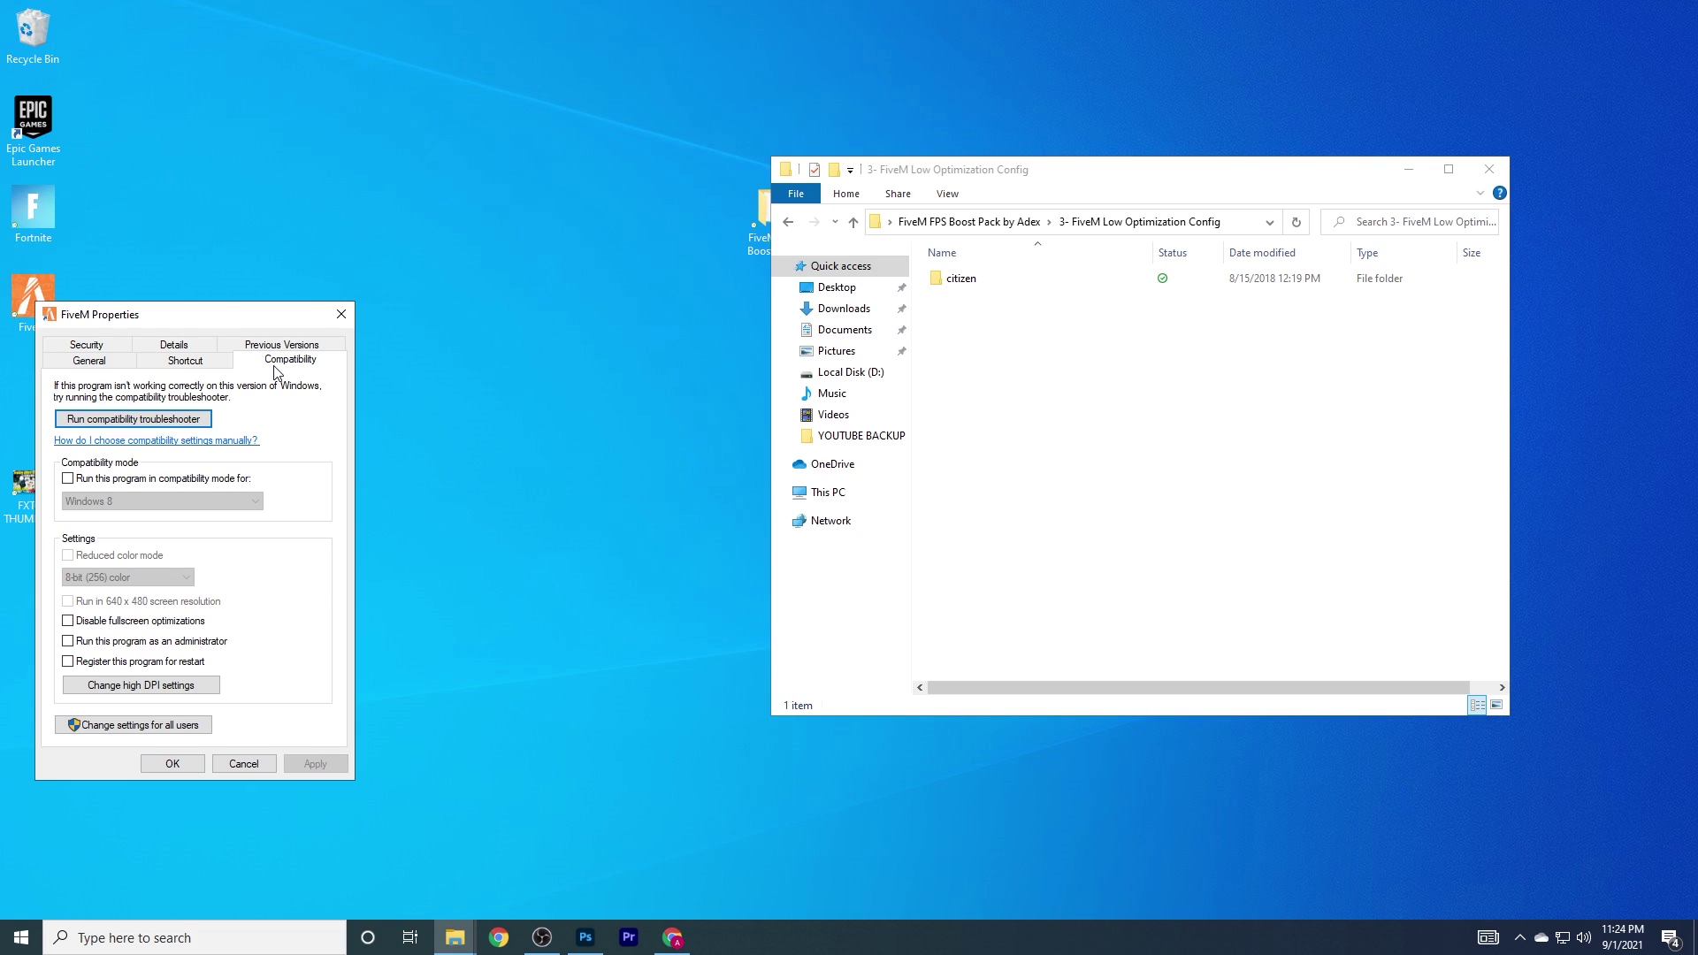
click(69, 643)
click(99, 660)
Override FiveM's high DPI scaling behavior with scaling performed by Application, and apply the shortcut's properties.
click(160, 686)
click(119, 656)
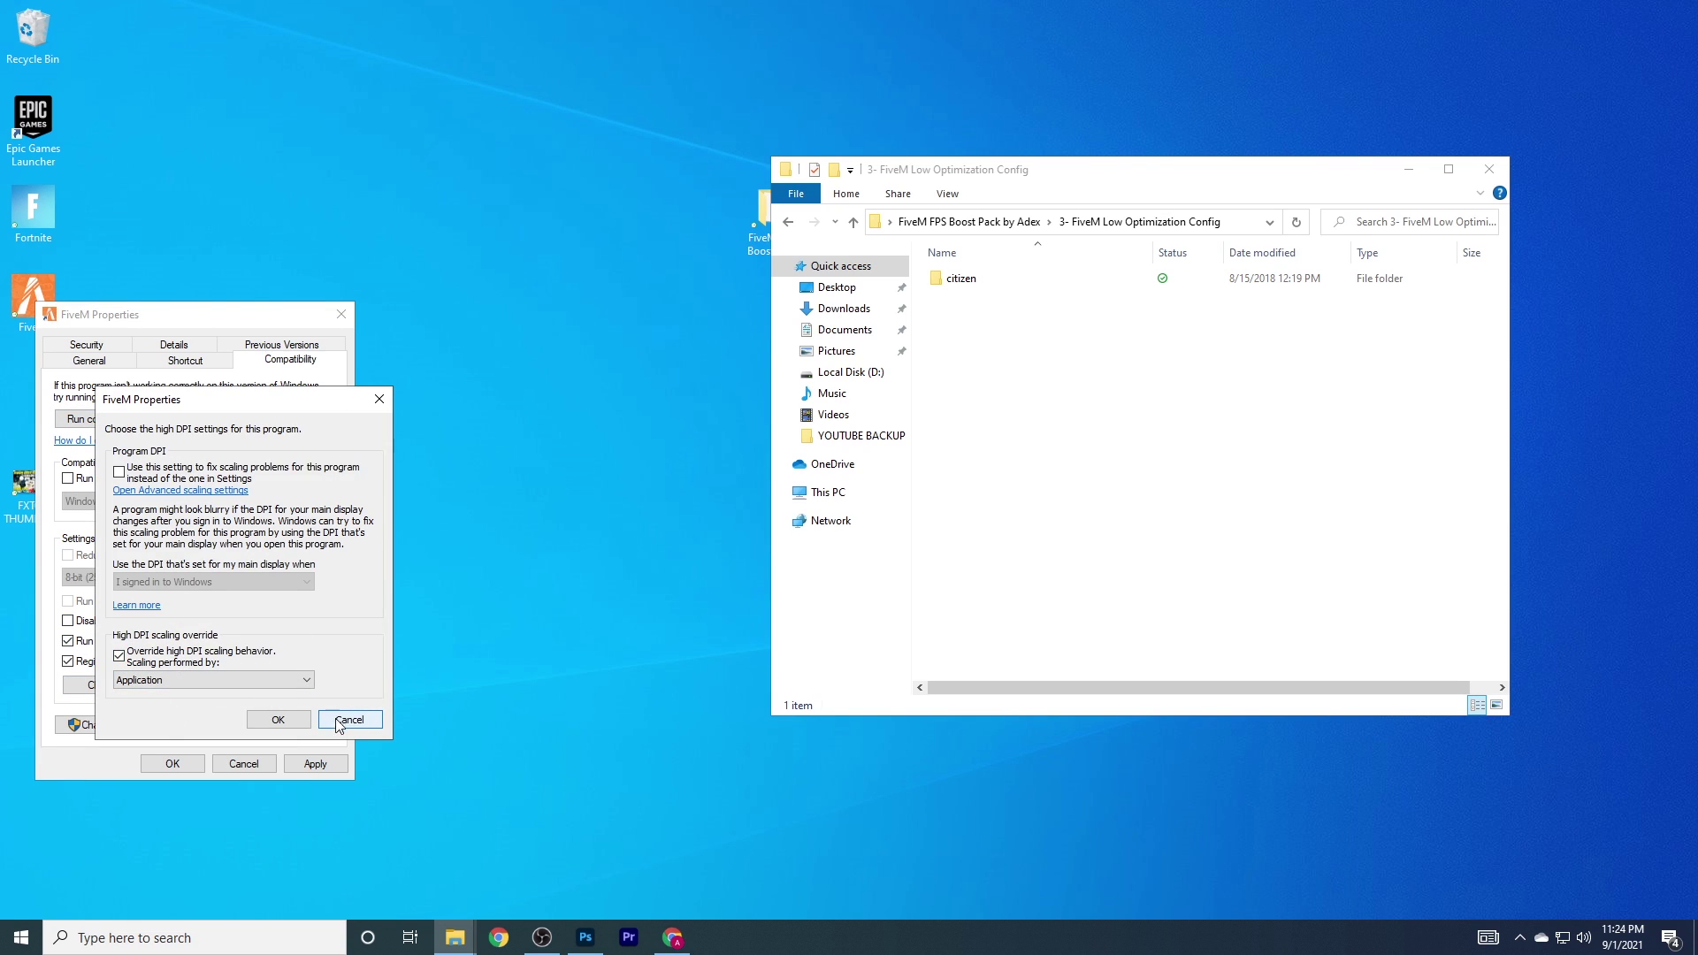
click(292, 679)
click(188, 696)
click(306, 718)
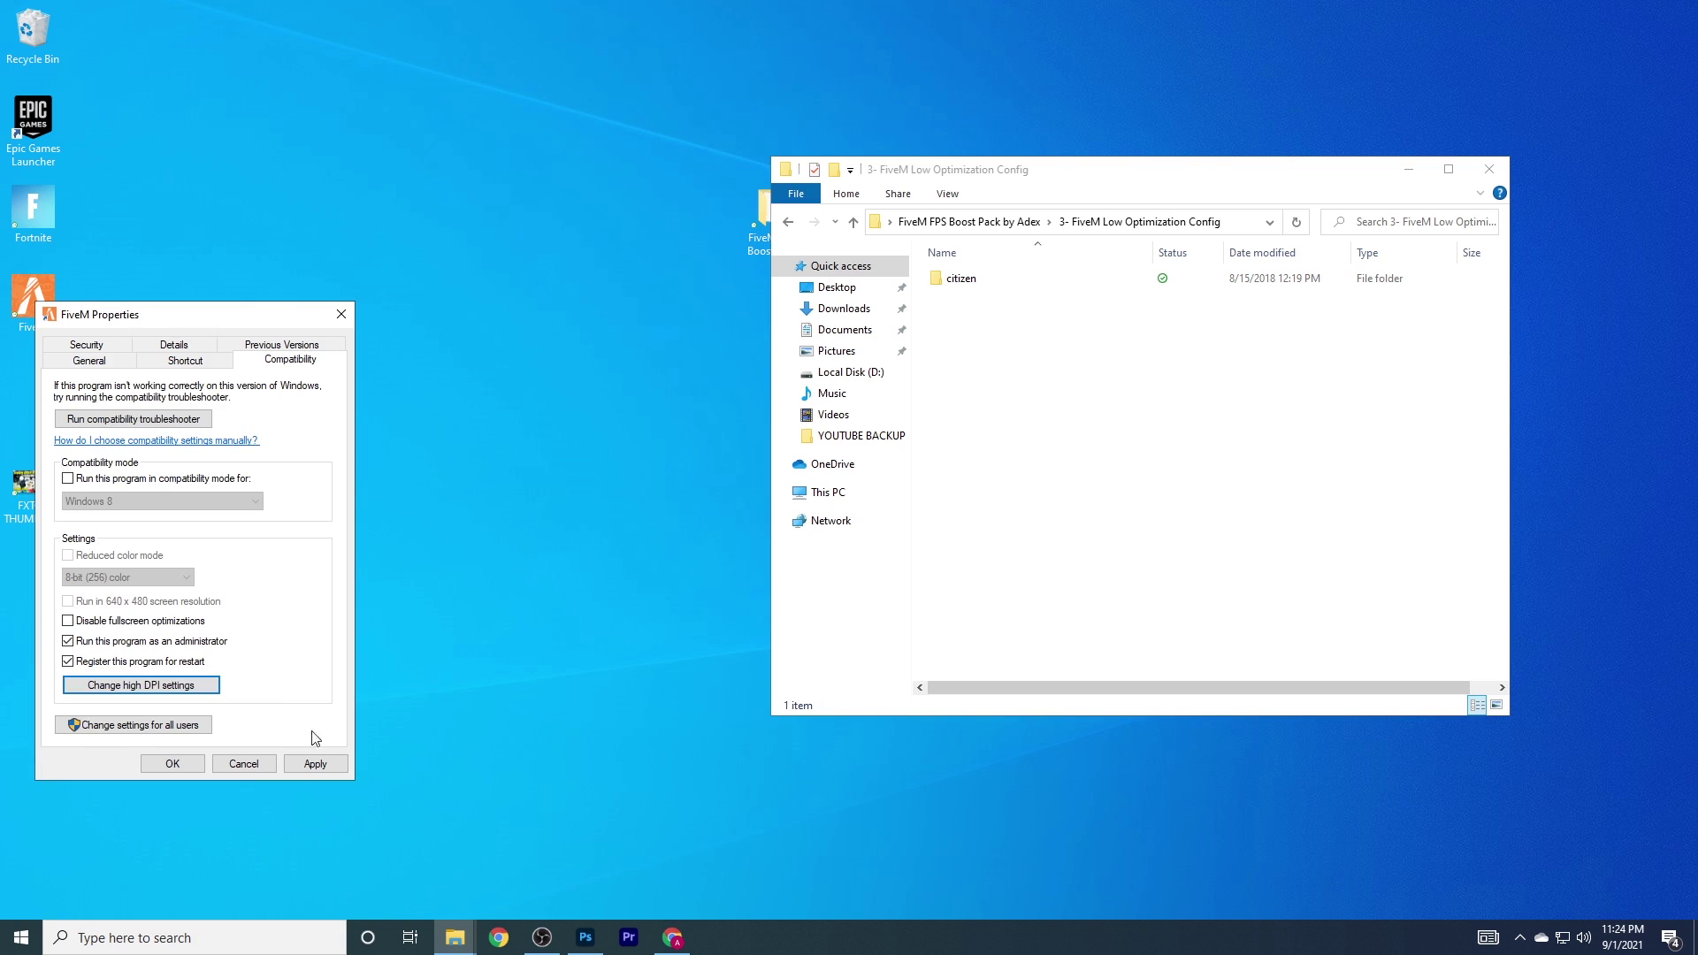
click(334, 766)
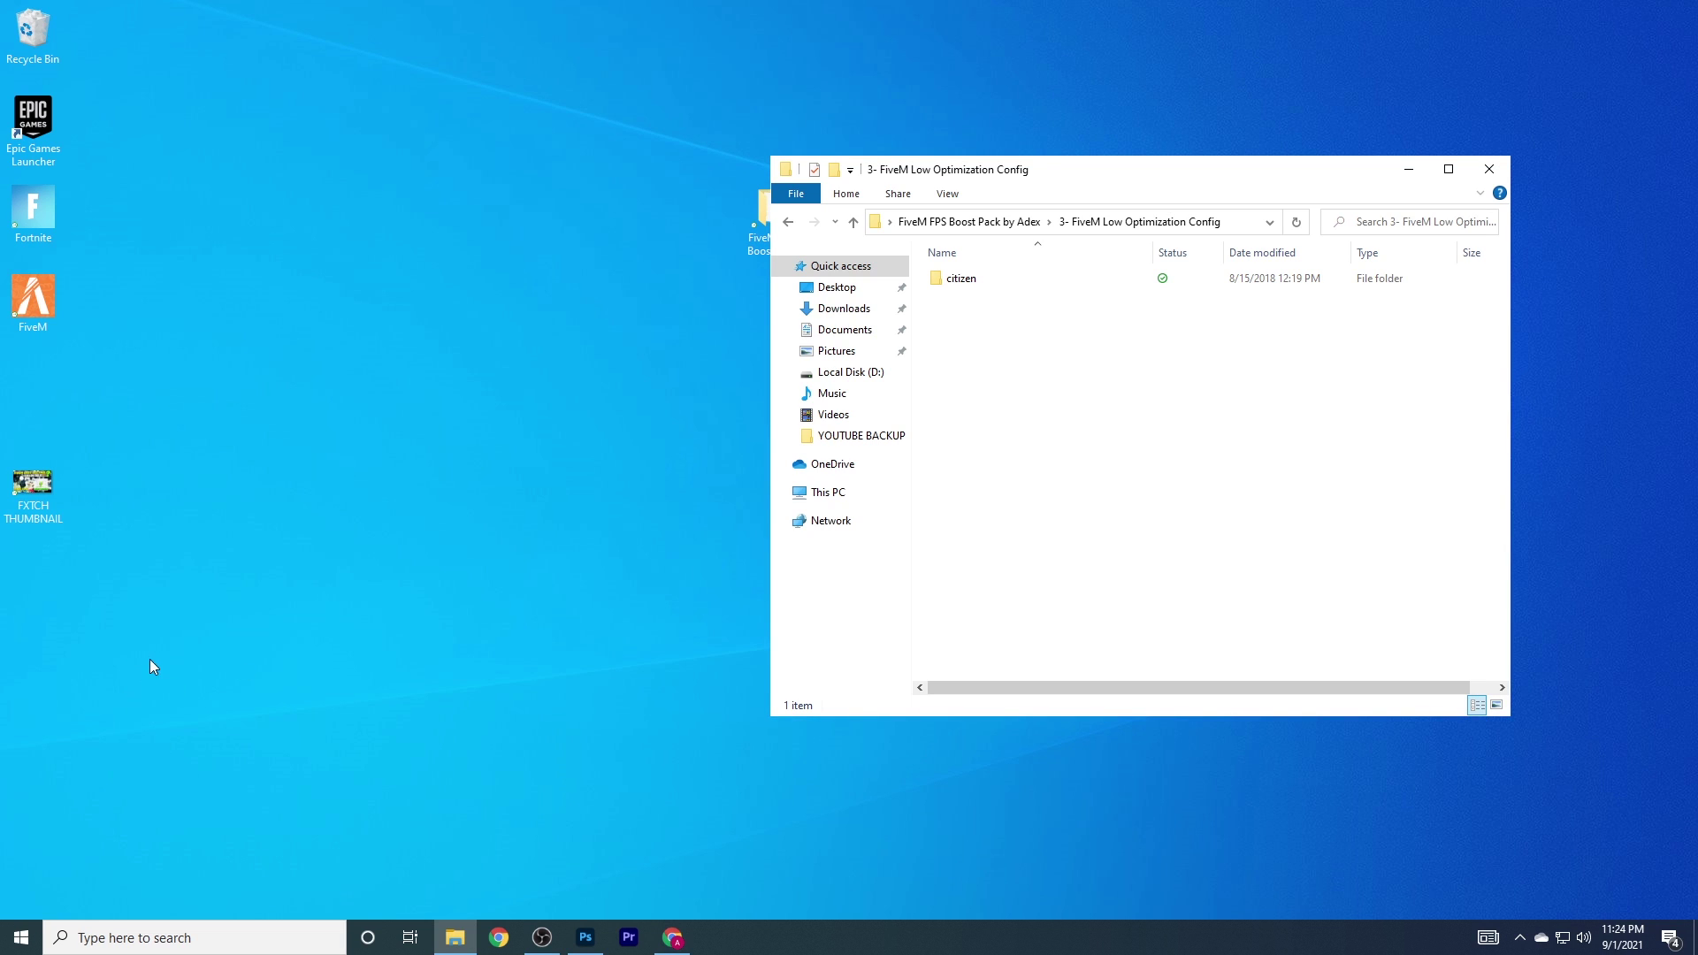
Open the FiveM shortcut's file location, enter FiveM Application Data, and arrange it side by side with the optimization config folder.
double_click(30, 294)
right_click(31, 293)
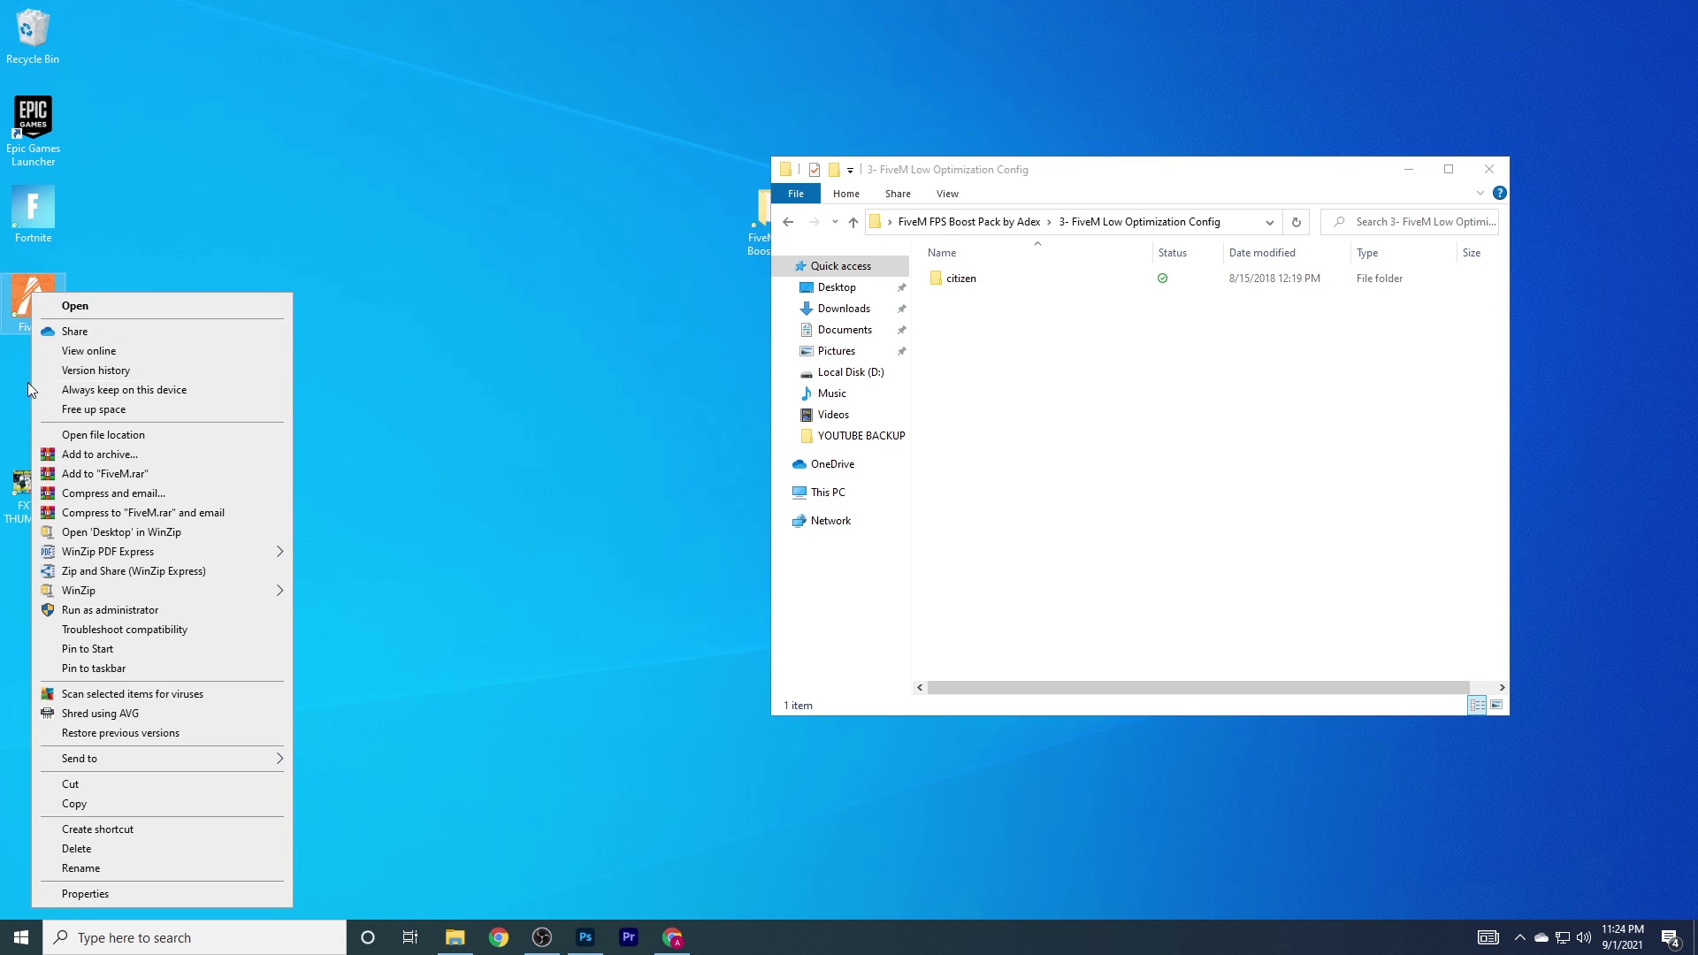
click(119, 435)
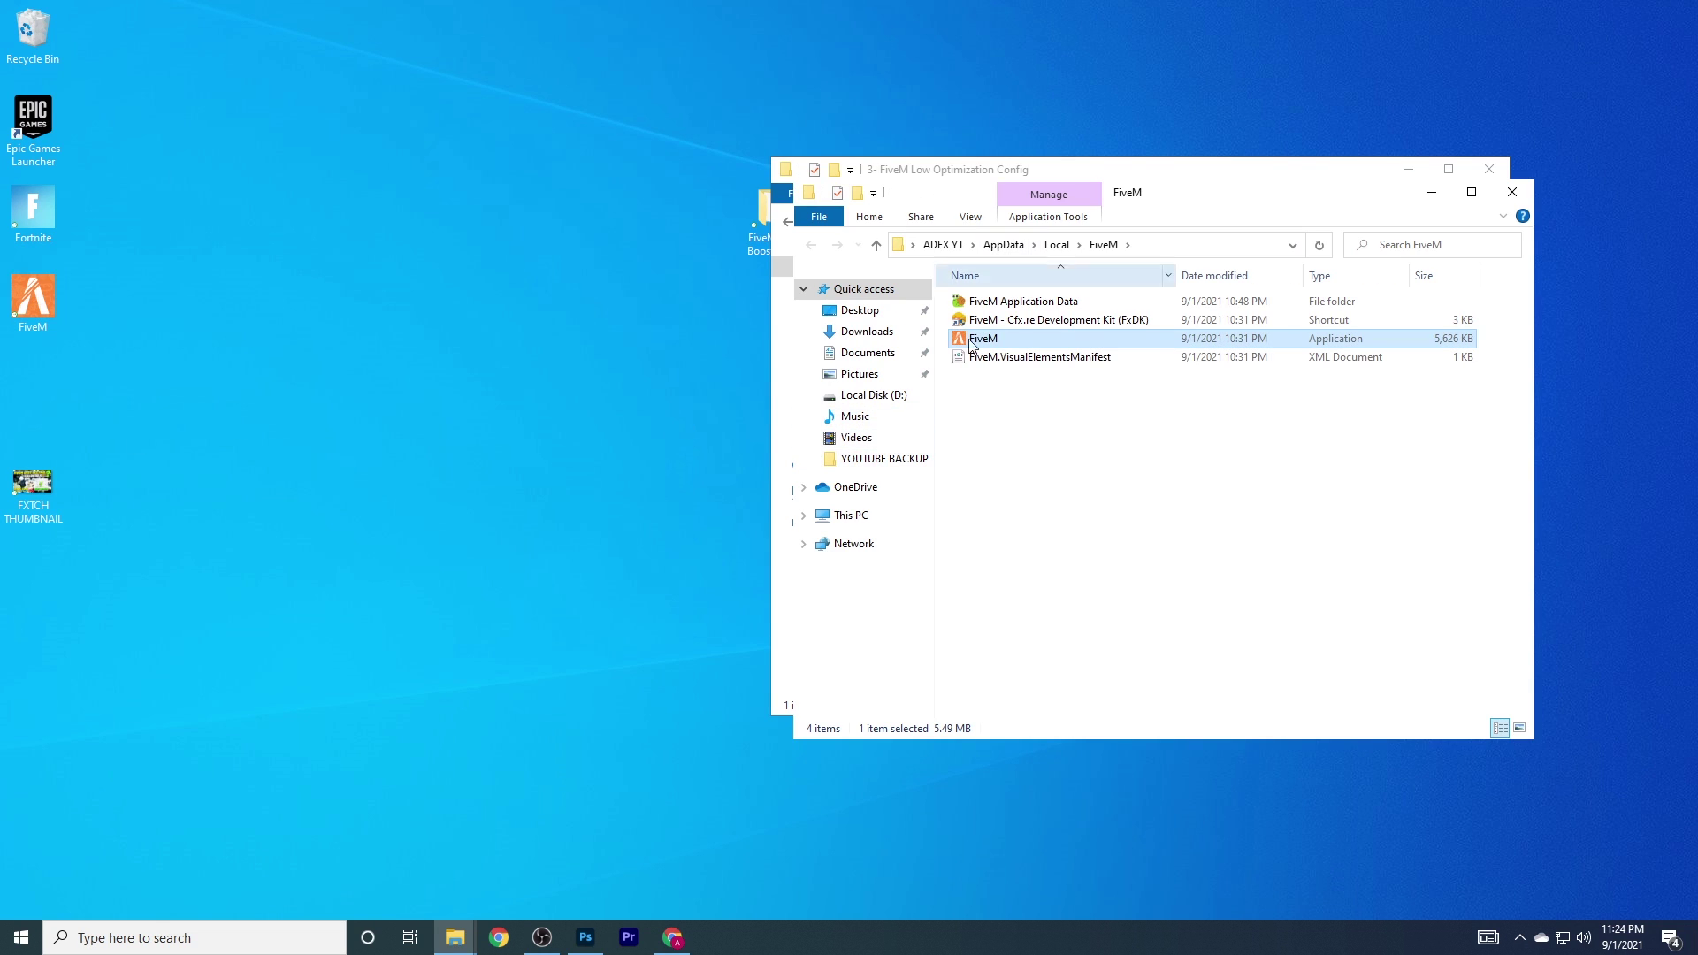
double_click(992, 305)
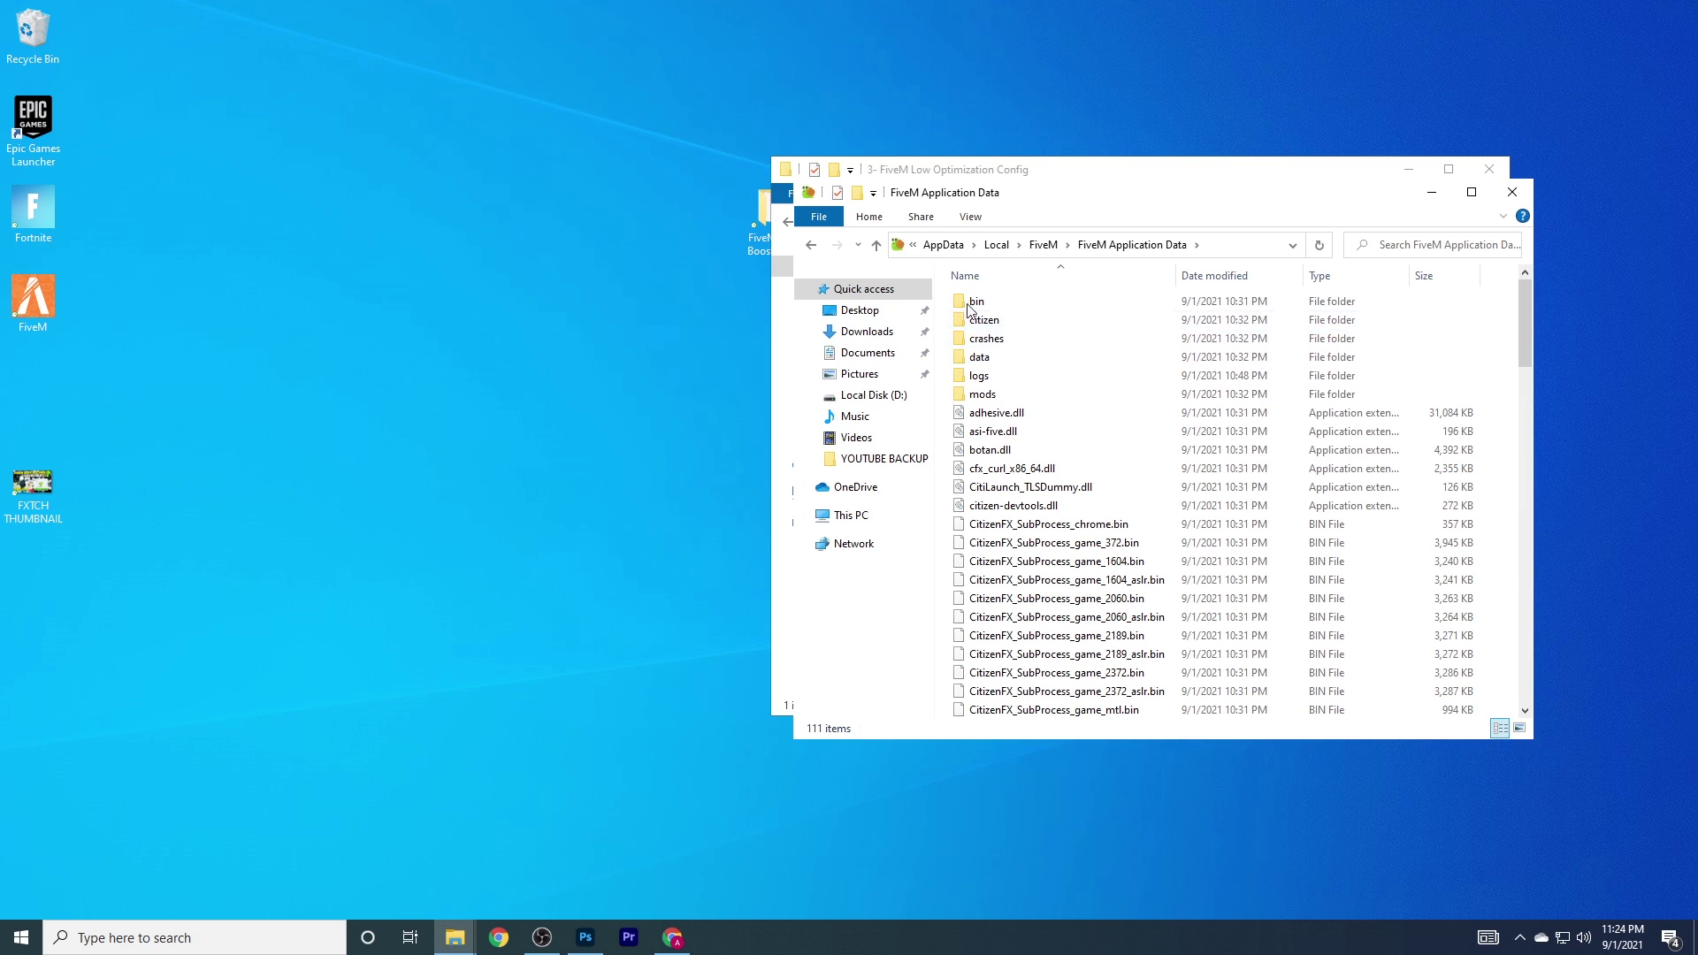
drag(1147, 196, 382, 205)
drag(1052, 179, 1145, 201)
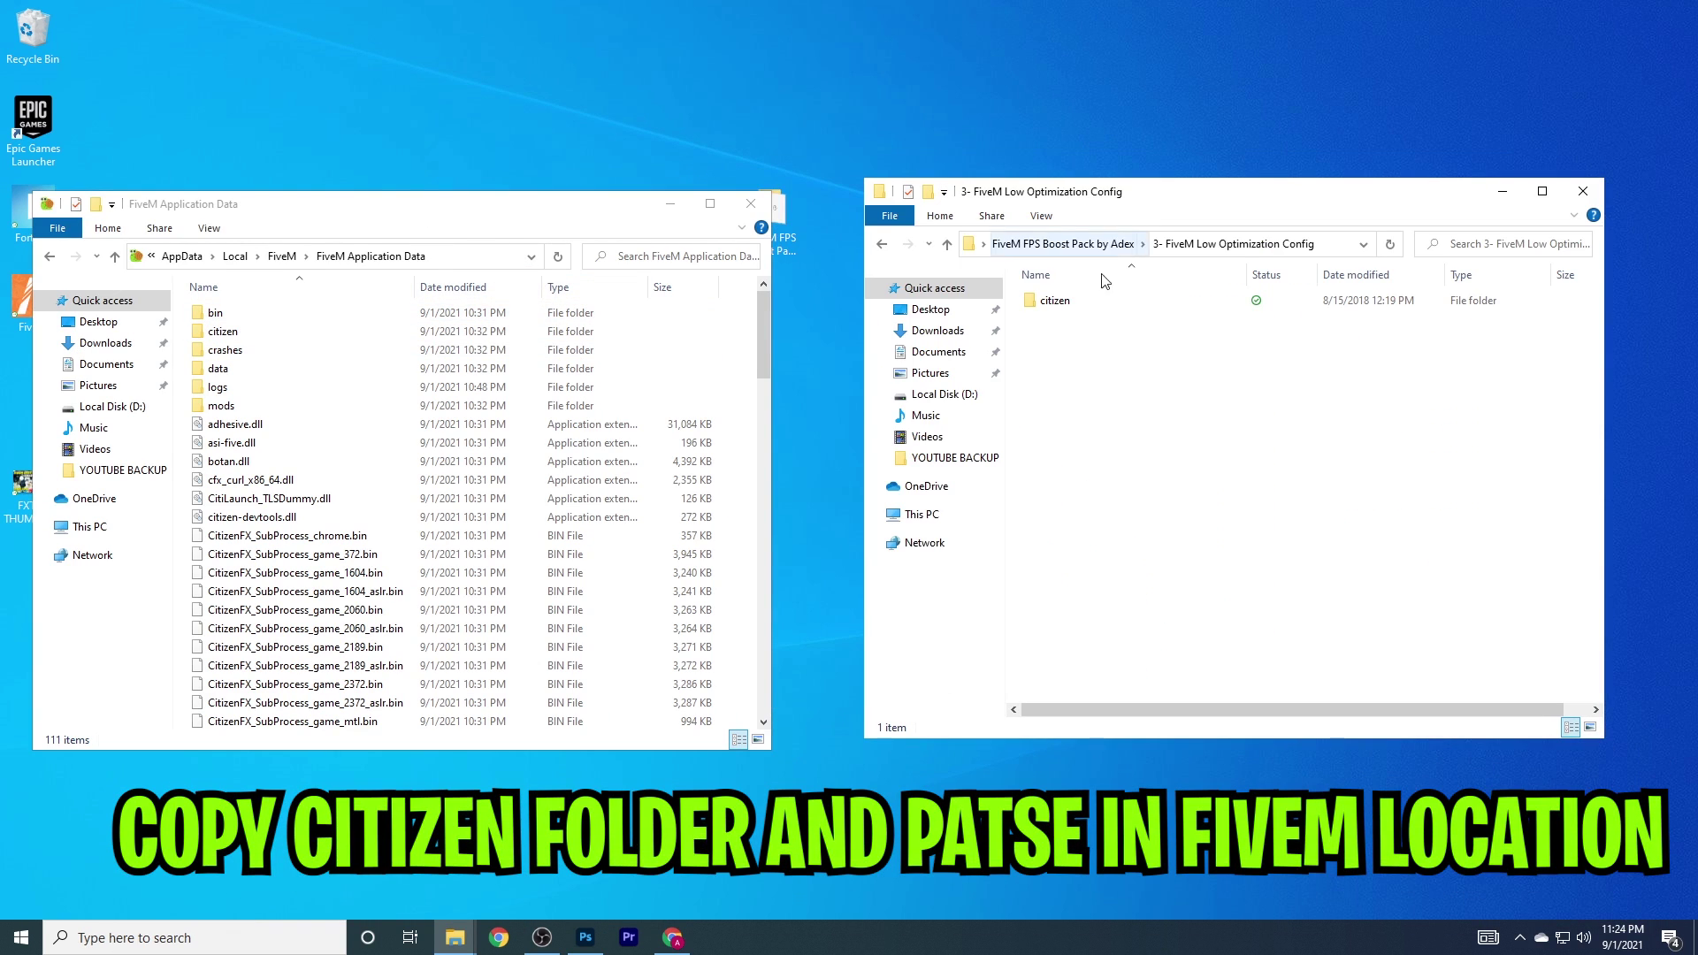
Copy the citizen folder from the low optimization config folder into FiveM Application Data, and close the FiveM Application Data window.
right_click(1053, 297)
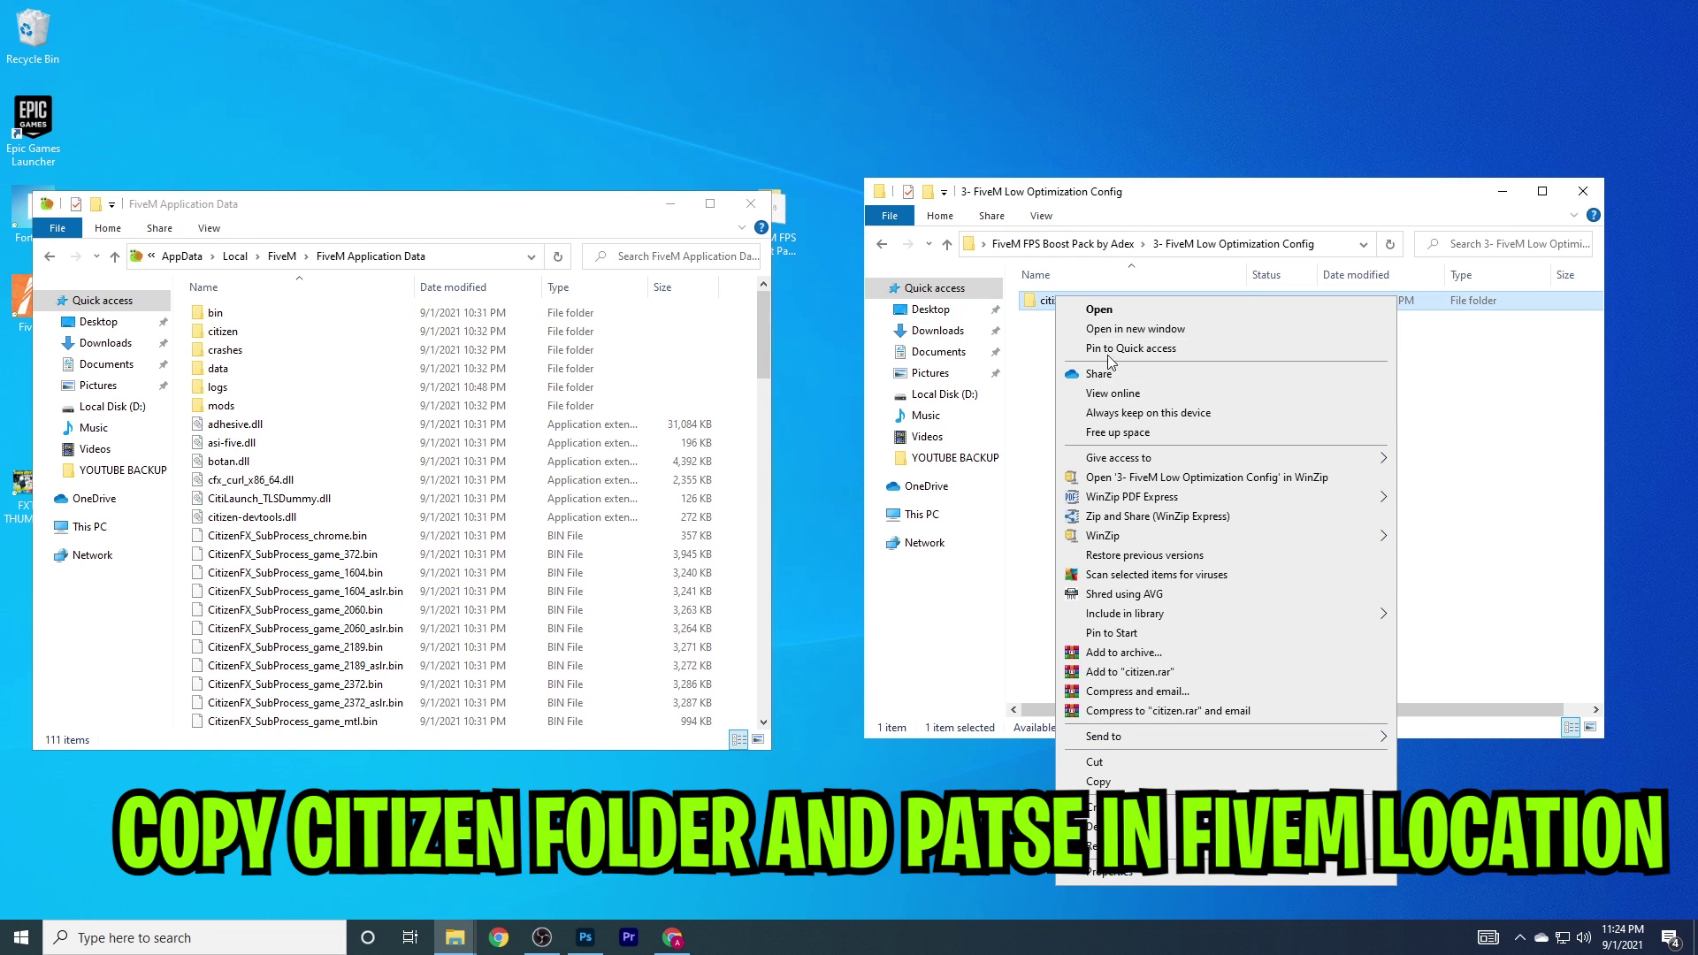
click(1012, 416)
mouse_move(1093, 302)
mouse_down()
mouse_move(815, 328)
mouse_move(1156, 334)
mouse_move(1099, 314)
mouse_up()
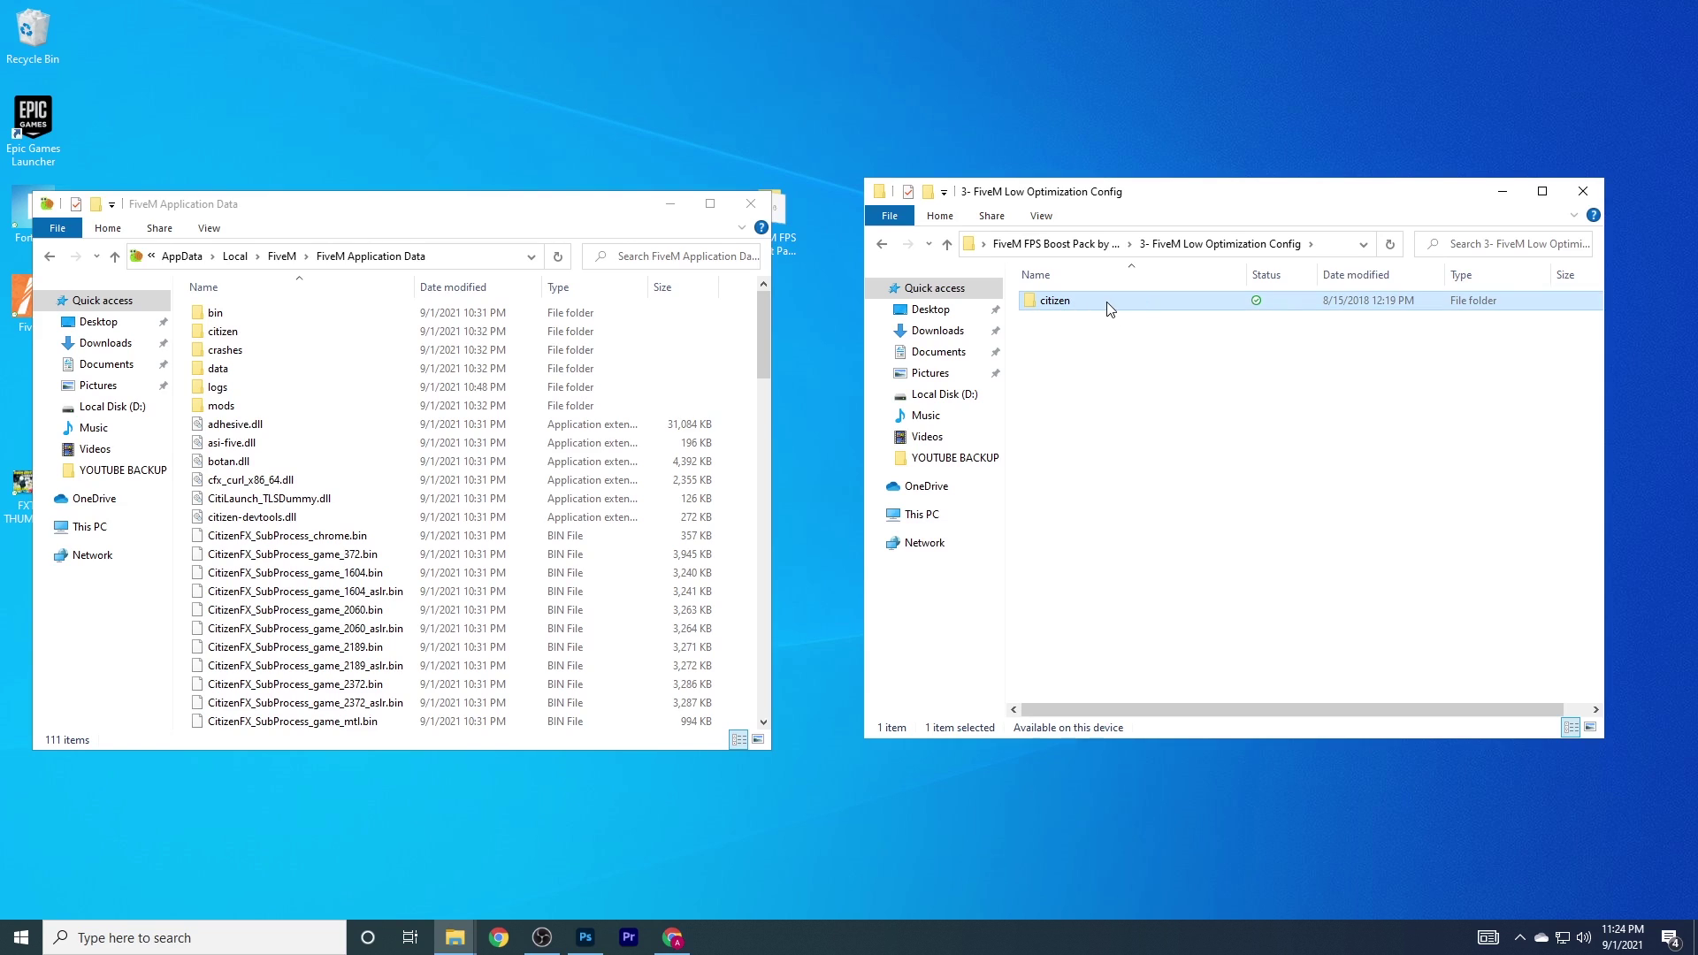
right_click(1107, 307)
click(1174, 787)
right_click(659, 317)
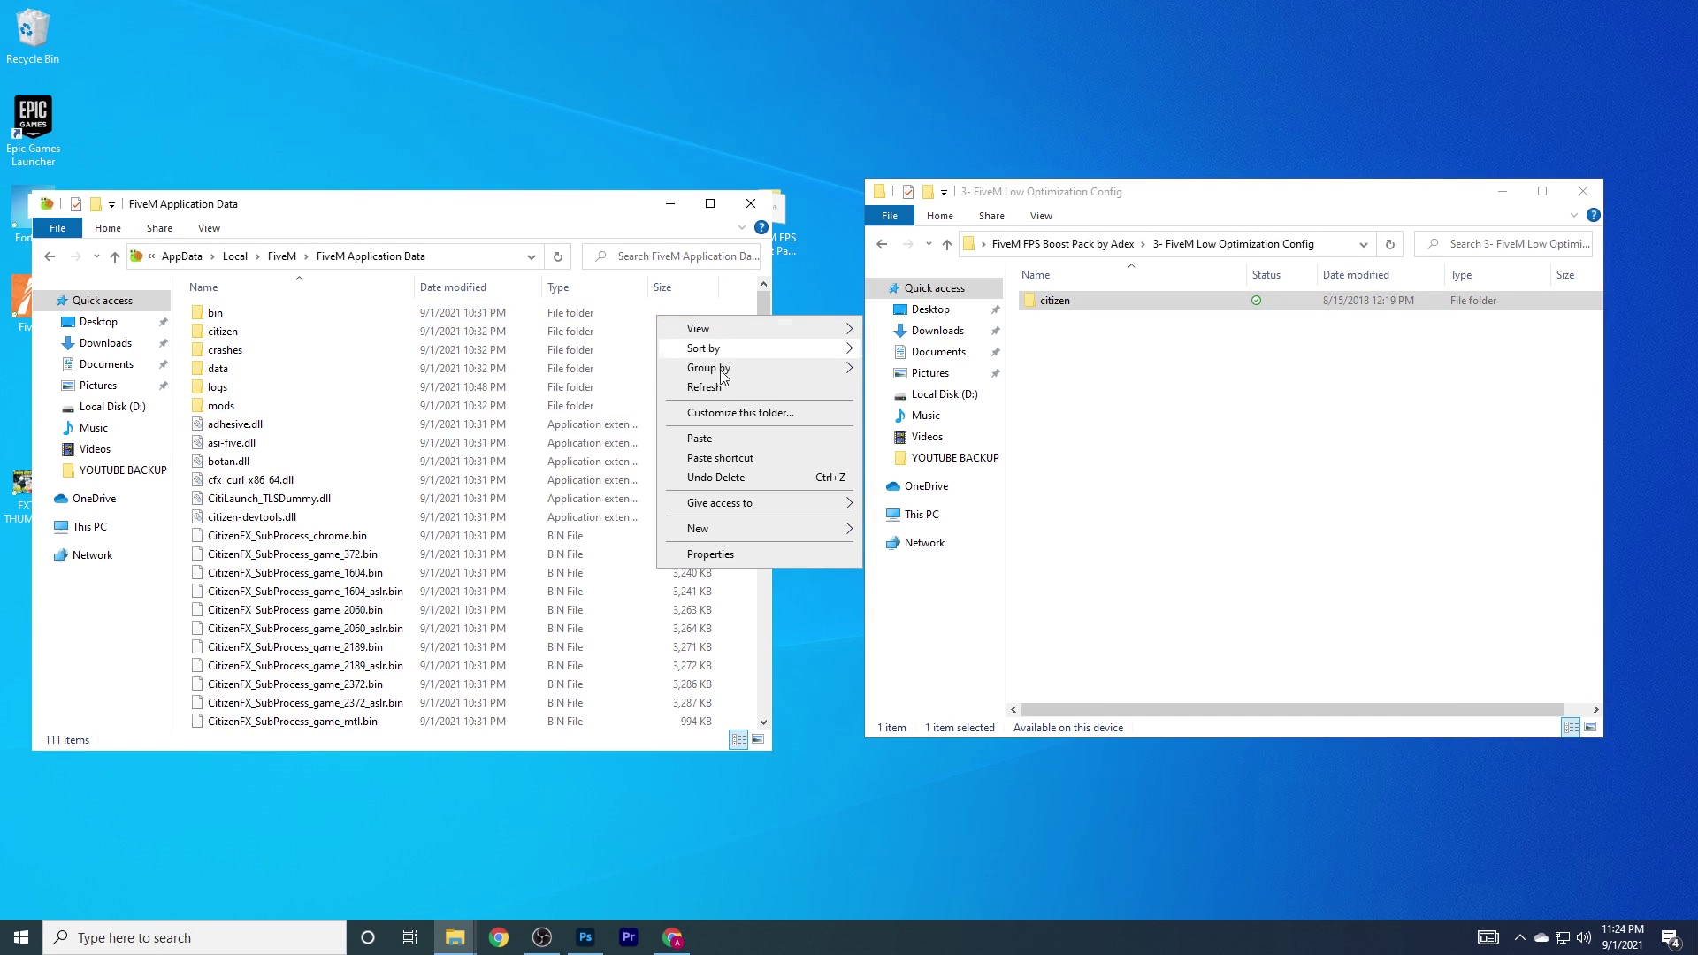
click(708, 438)
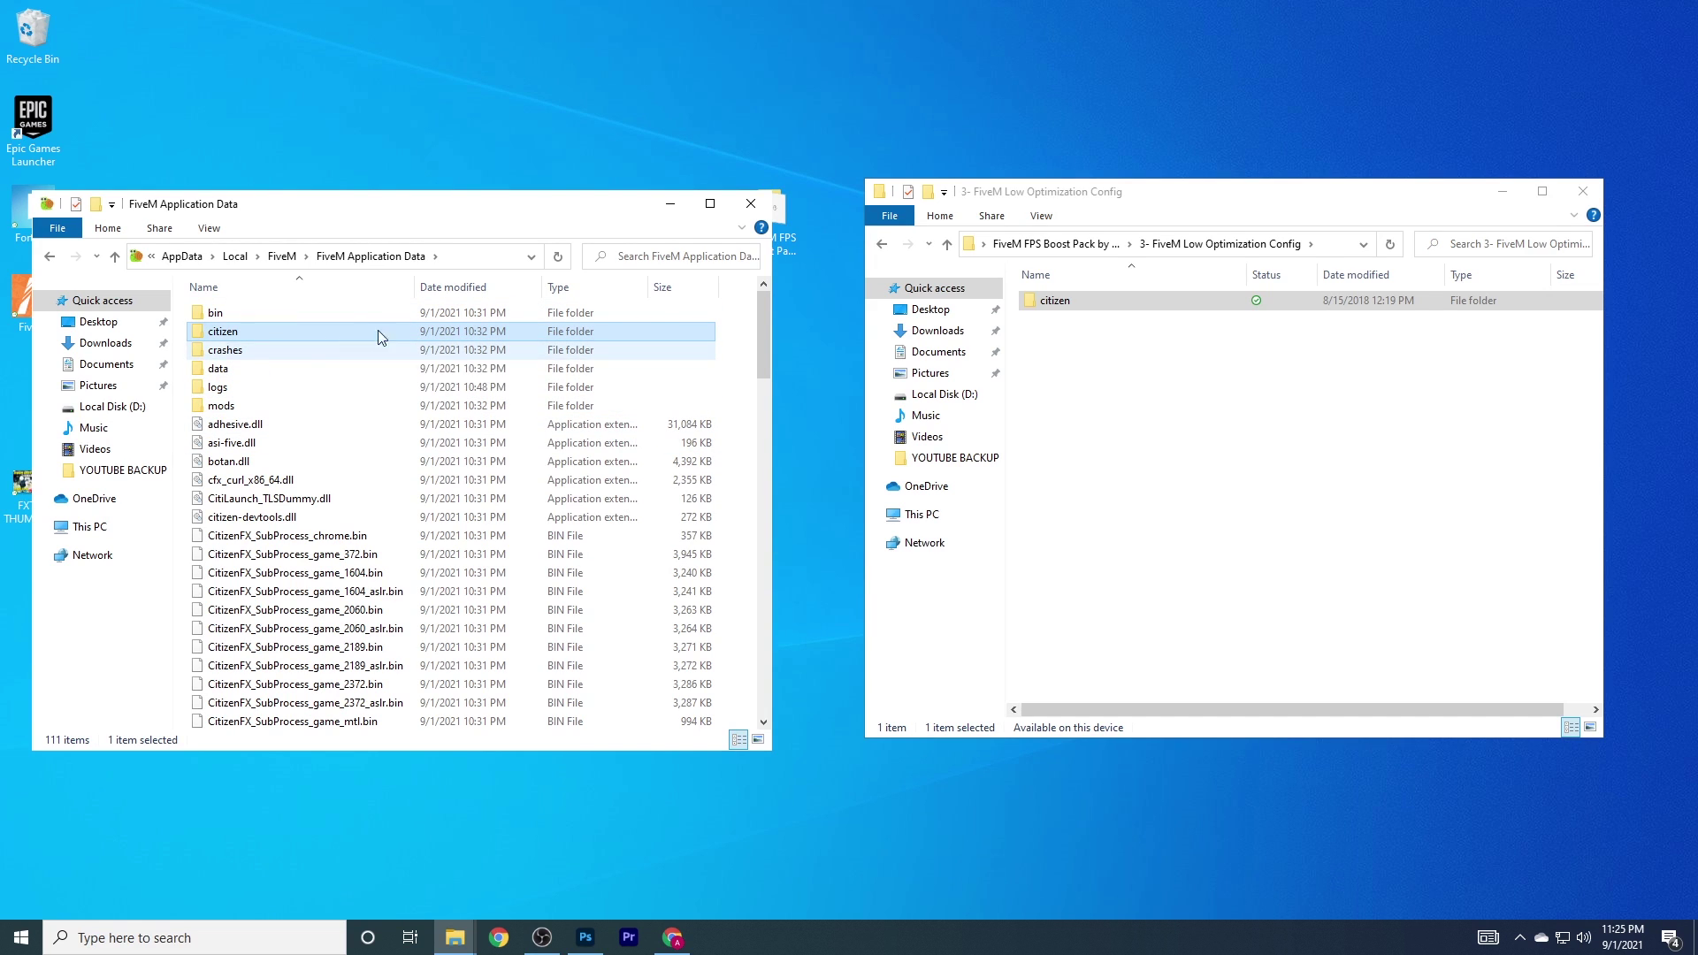
click(750, 203)
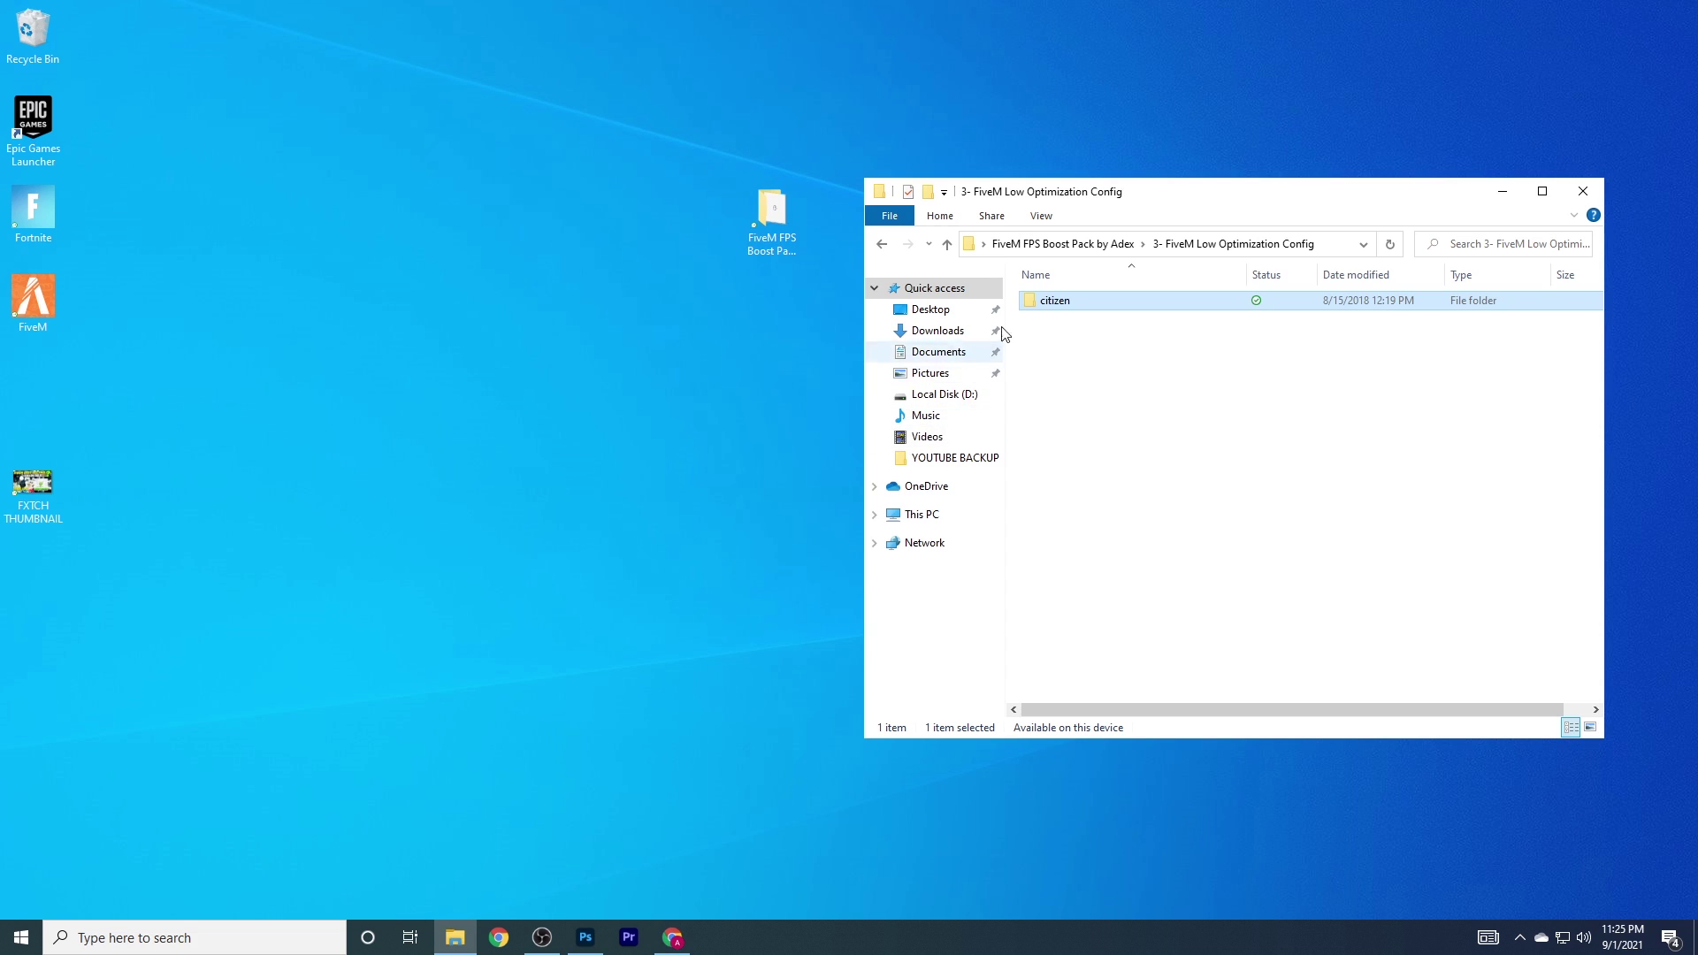
Go back to the FiveM FPS Boost Pack by Adex folder and open its 4- Programs folder.
click(1053, 245)
drag(1260, 178, 778, 67)
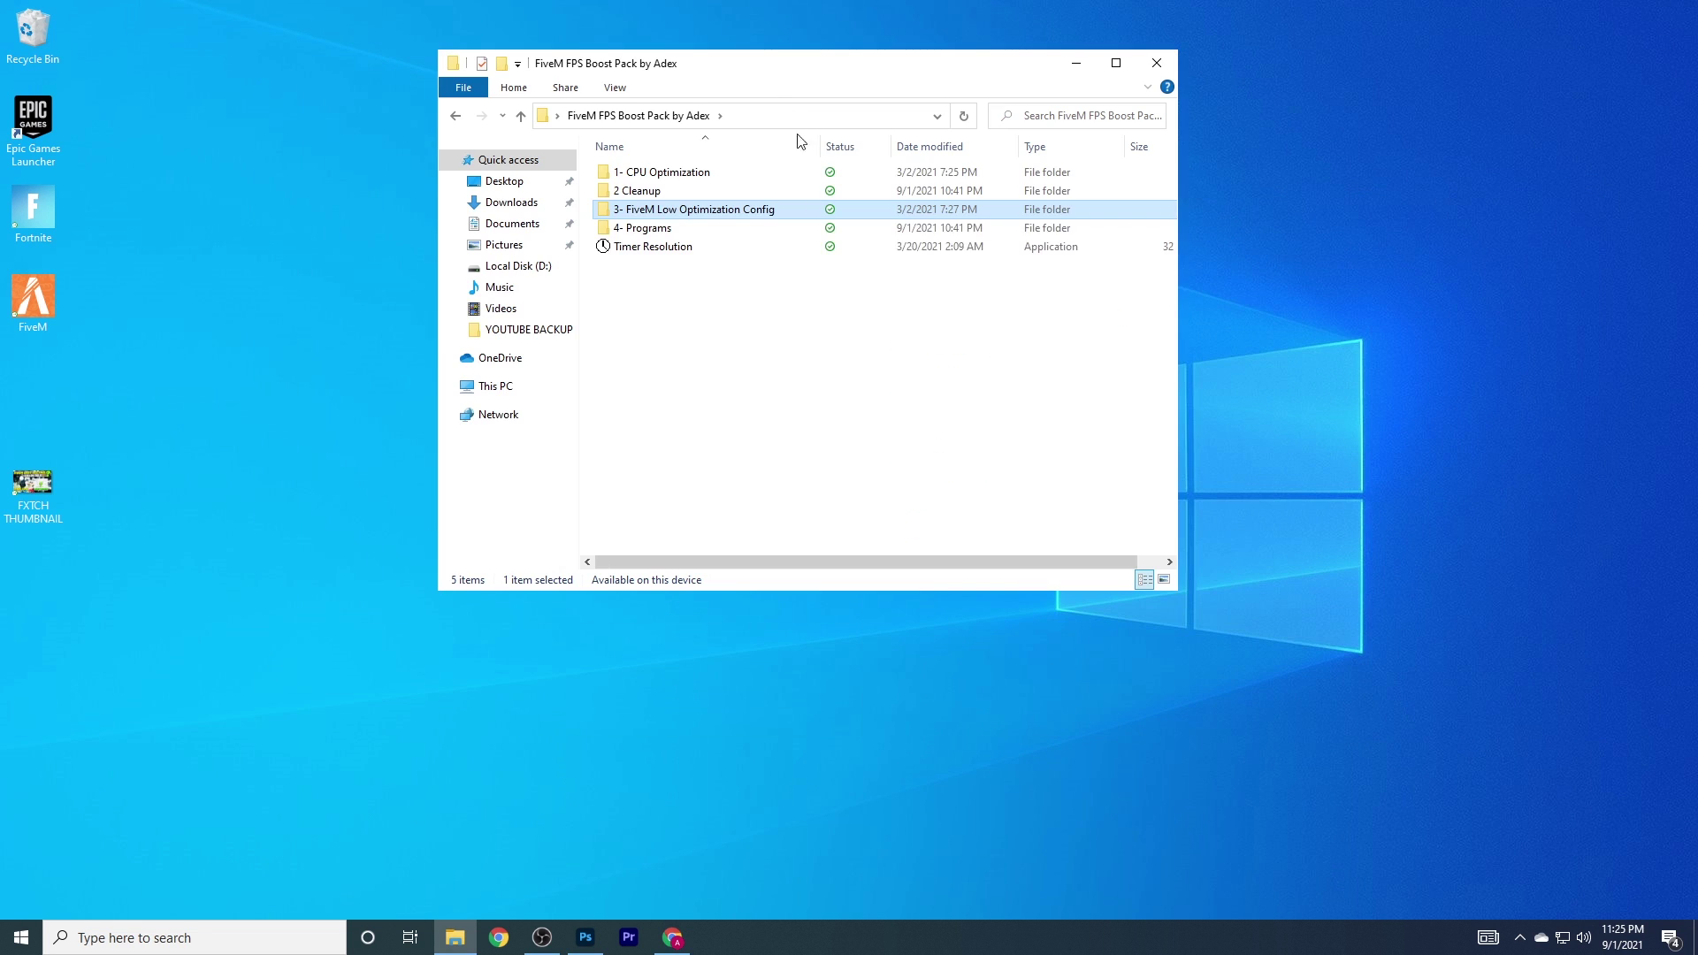
click(679, 230)
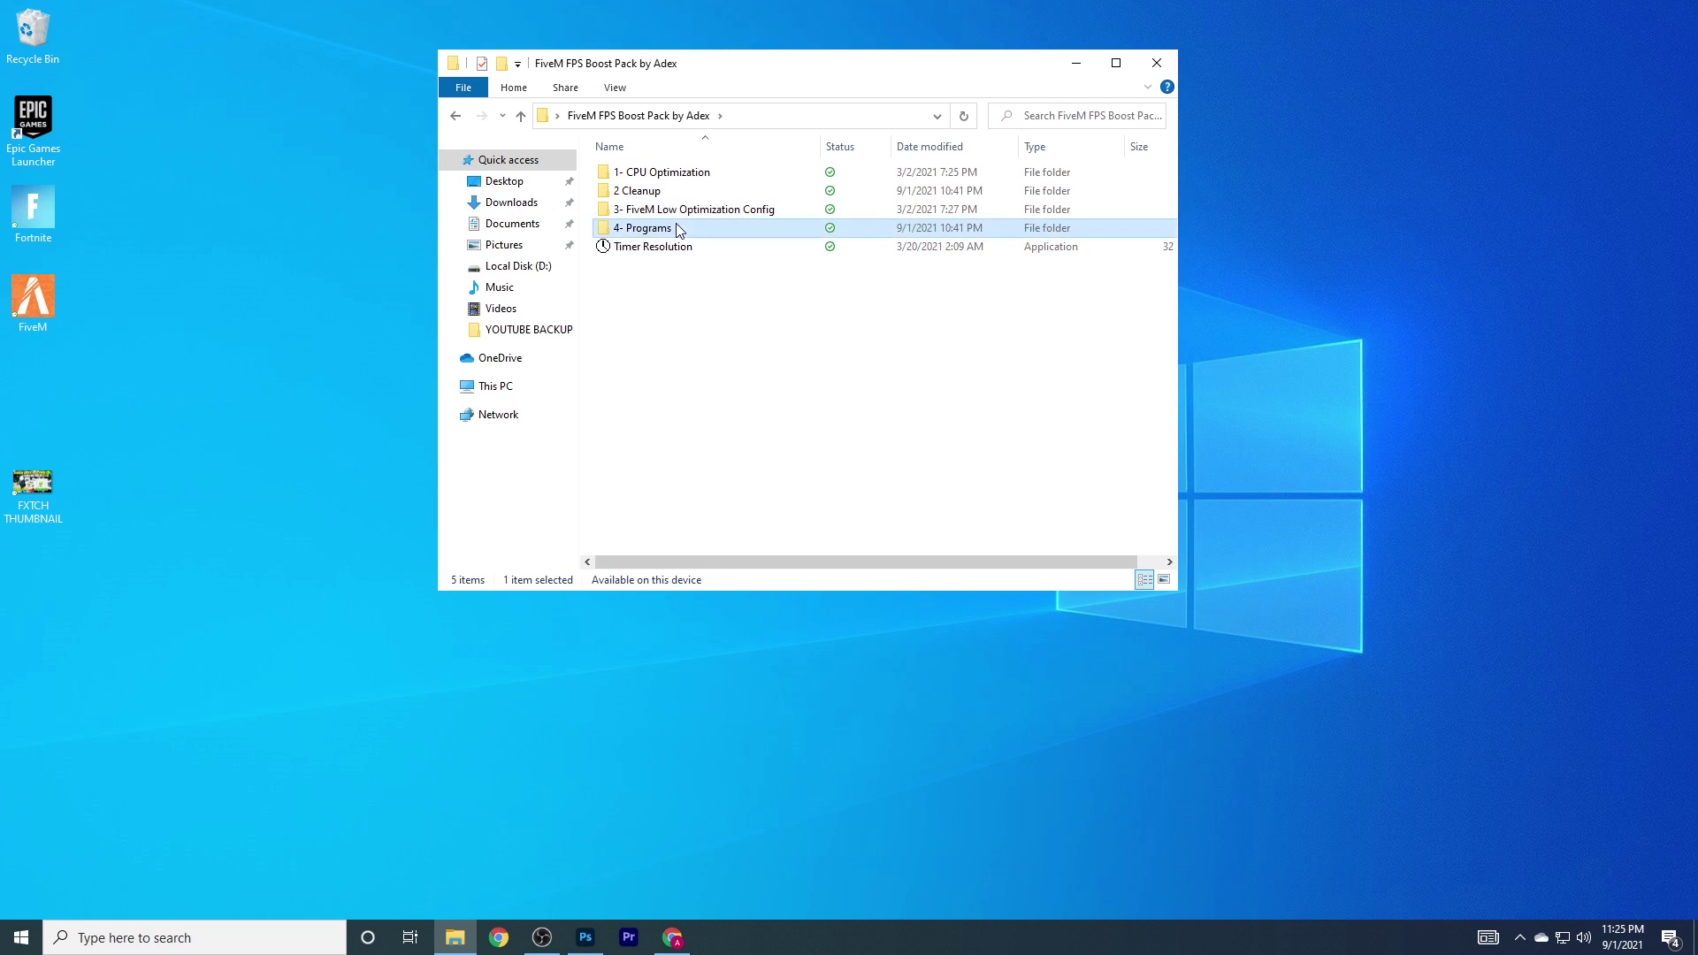
double_click(679, 230)
Install Mem Reduct with memreduct-3.3.5-setup, launch it, and decline the language pack update.
click(679, 177)
double_click(679, 176)
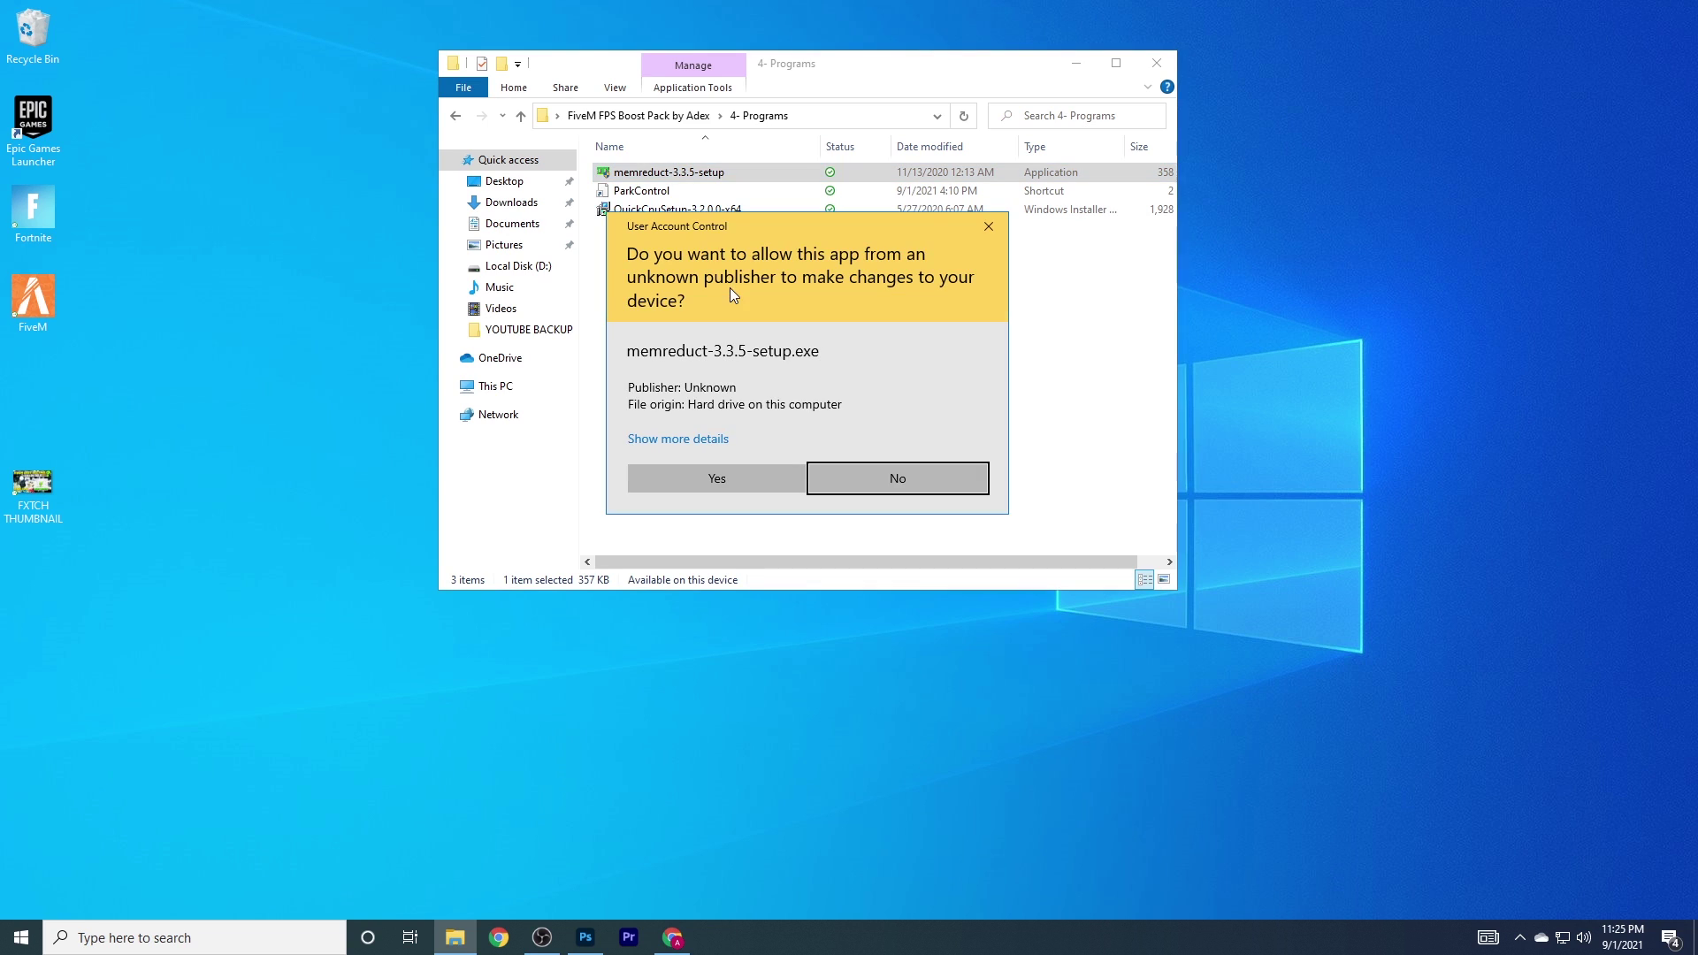
click(746, 484)
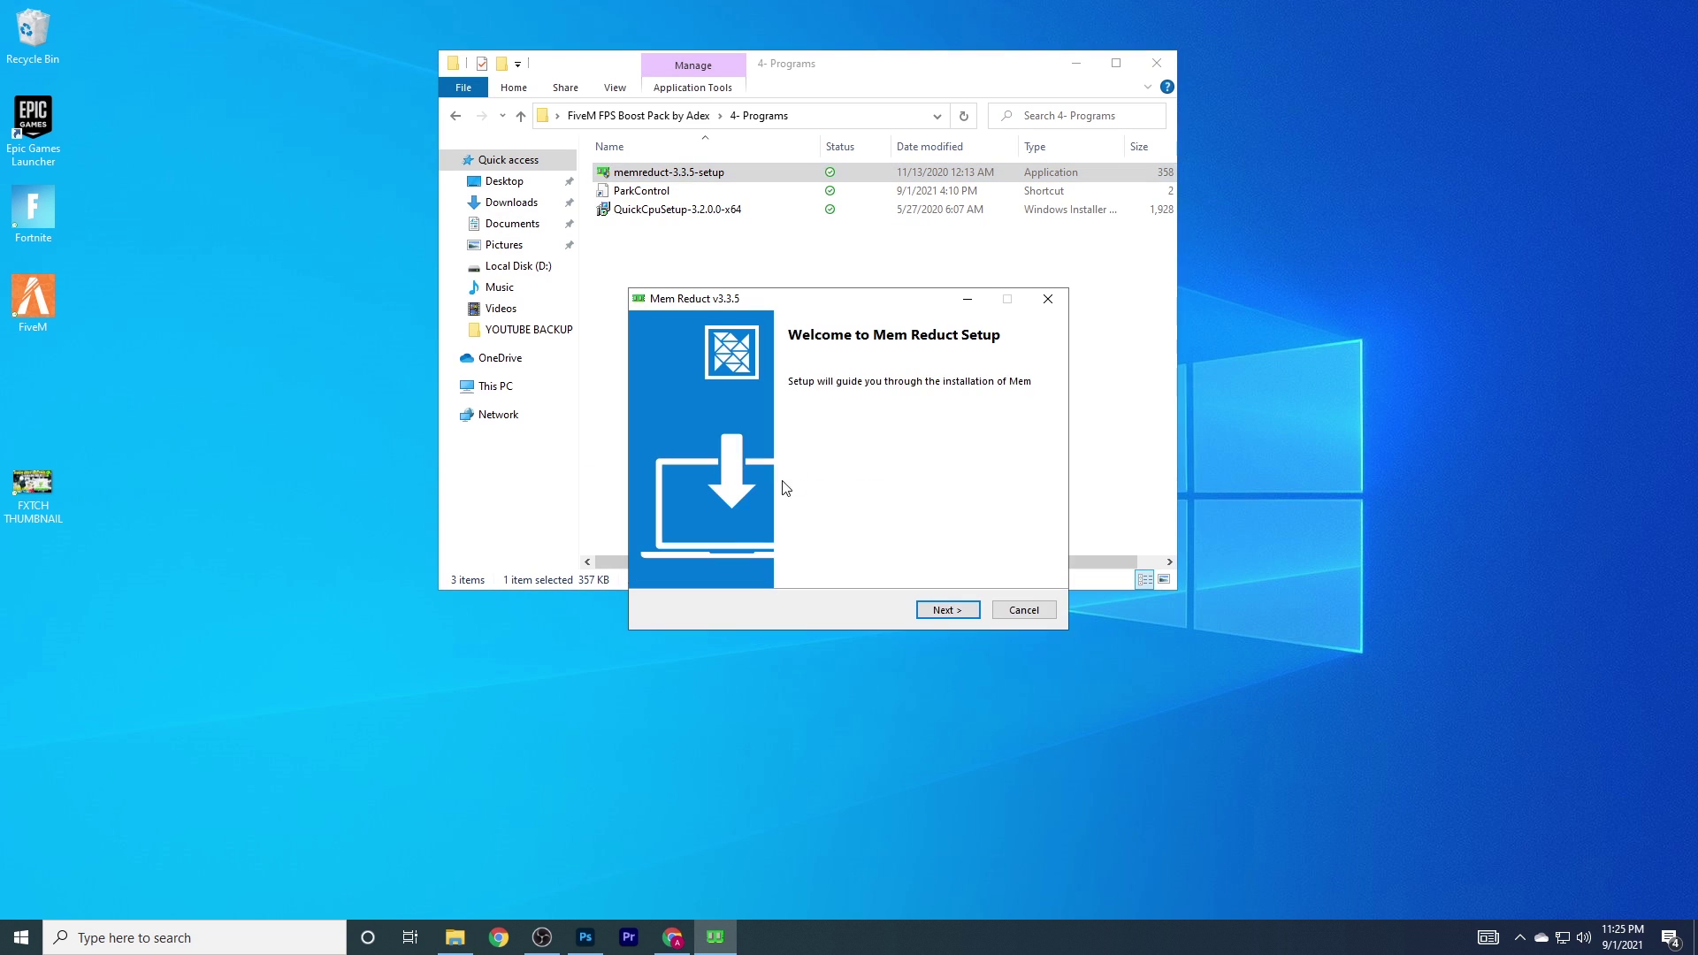
click(960, 615)
click(960, 616)
click(960, 615)
click(959, 608)
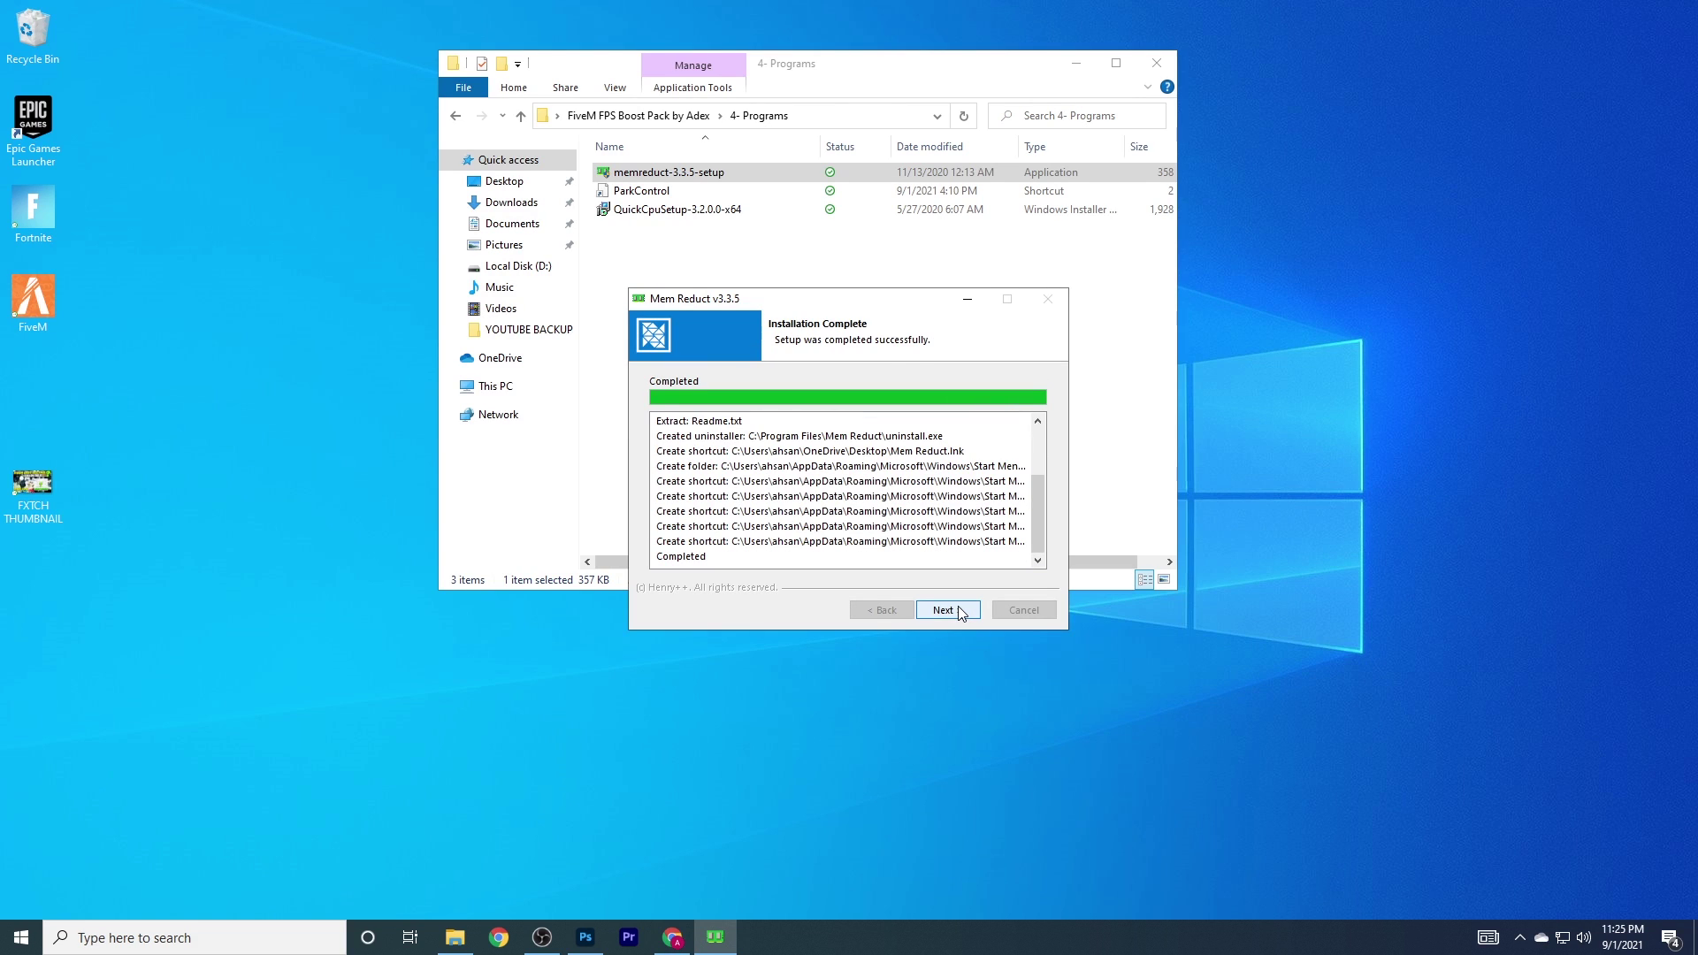
click(948, 611)
click(947, 610)
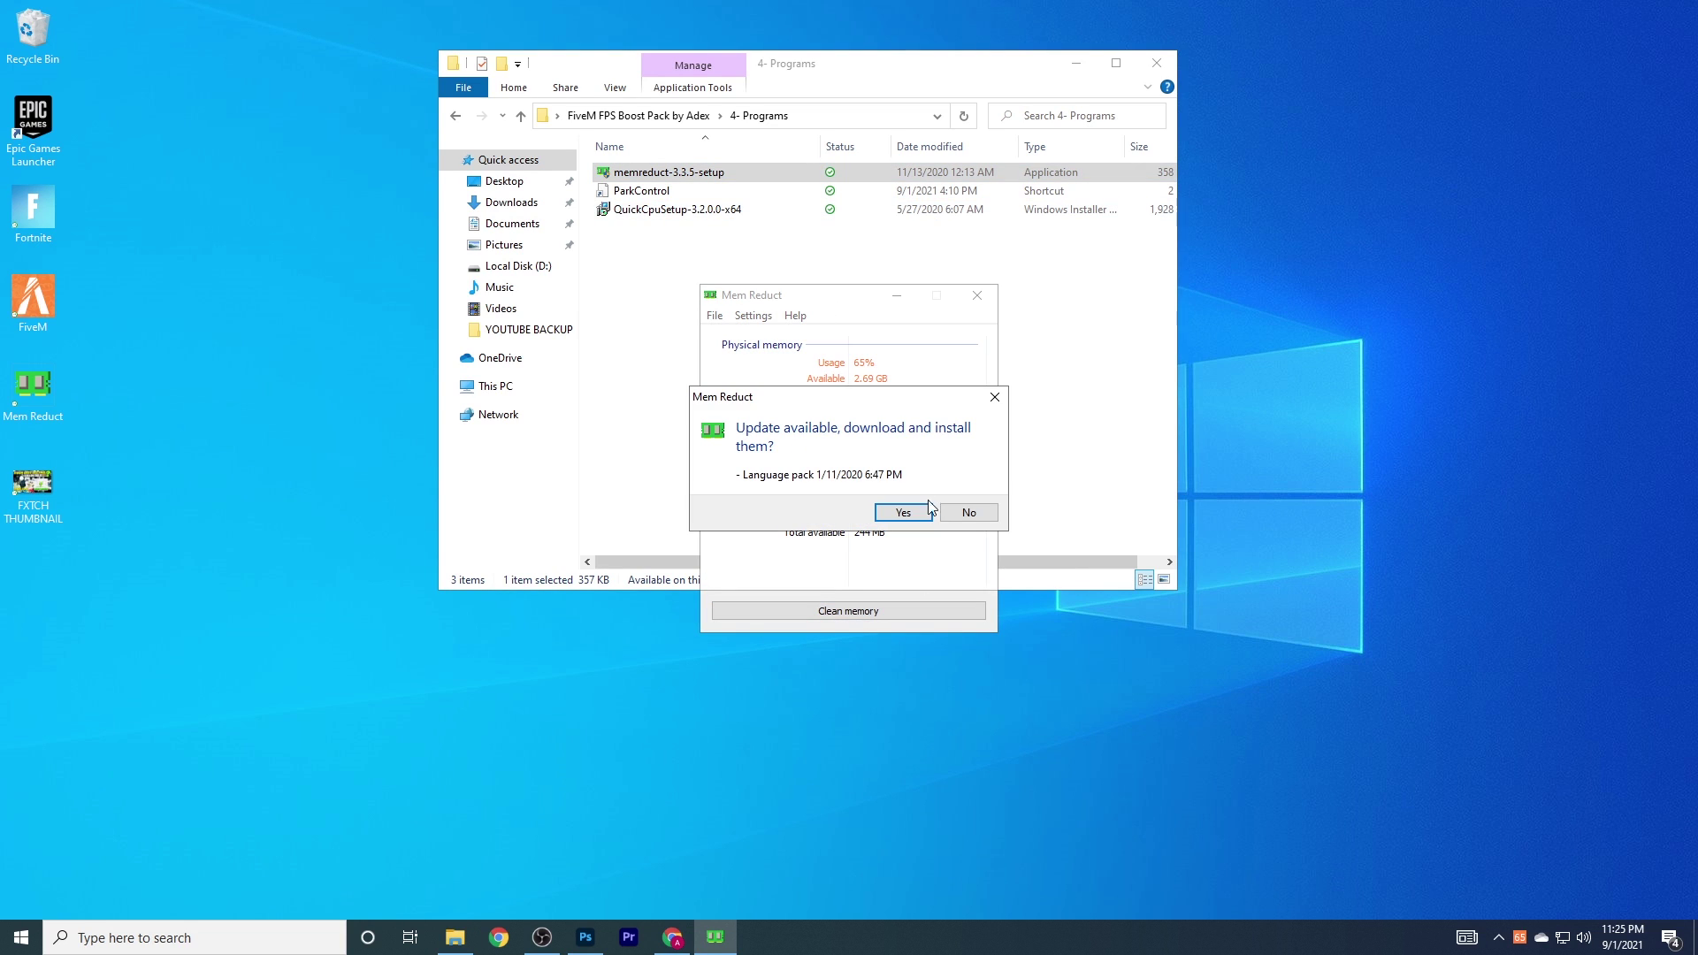
click(980, 509)
Set Mem Reduct to load on system startup, and review its memory cleaning, appearance and tray icon settings.
drag(850, 294, 826, 188)
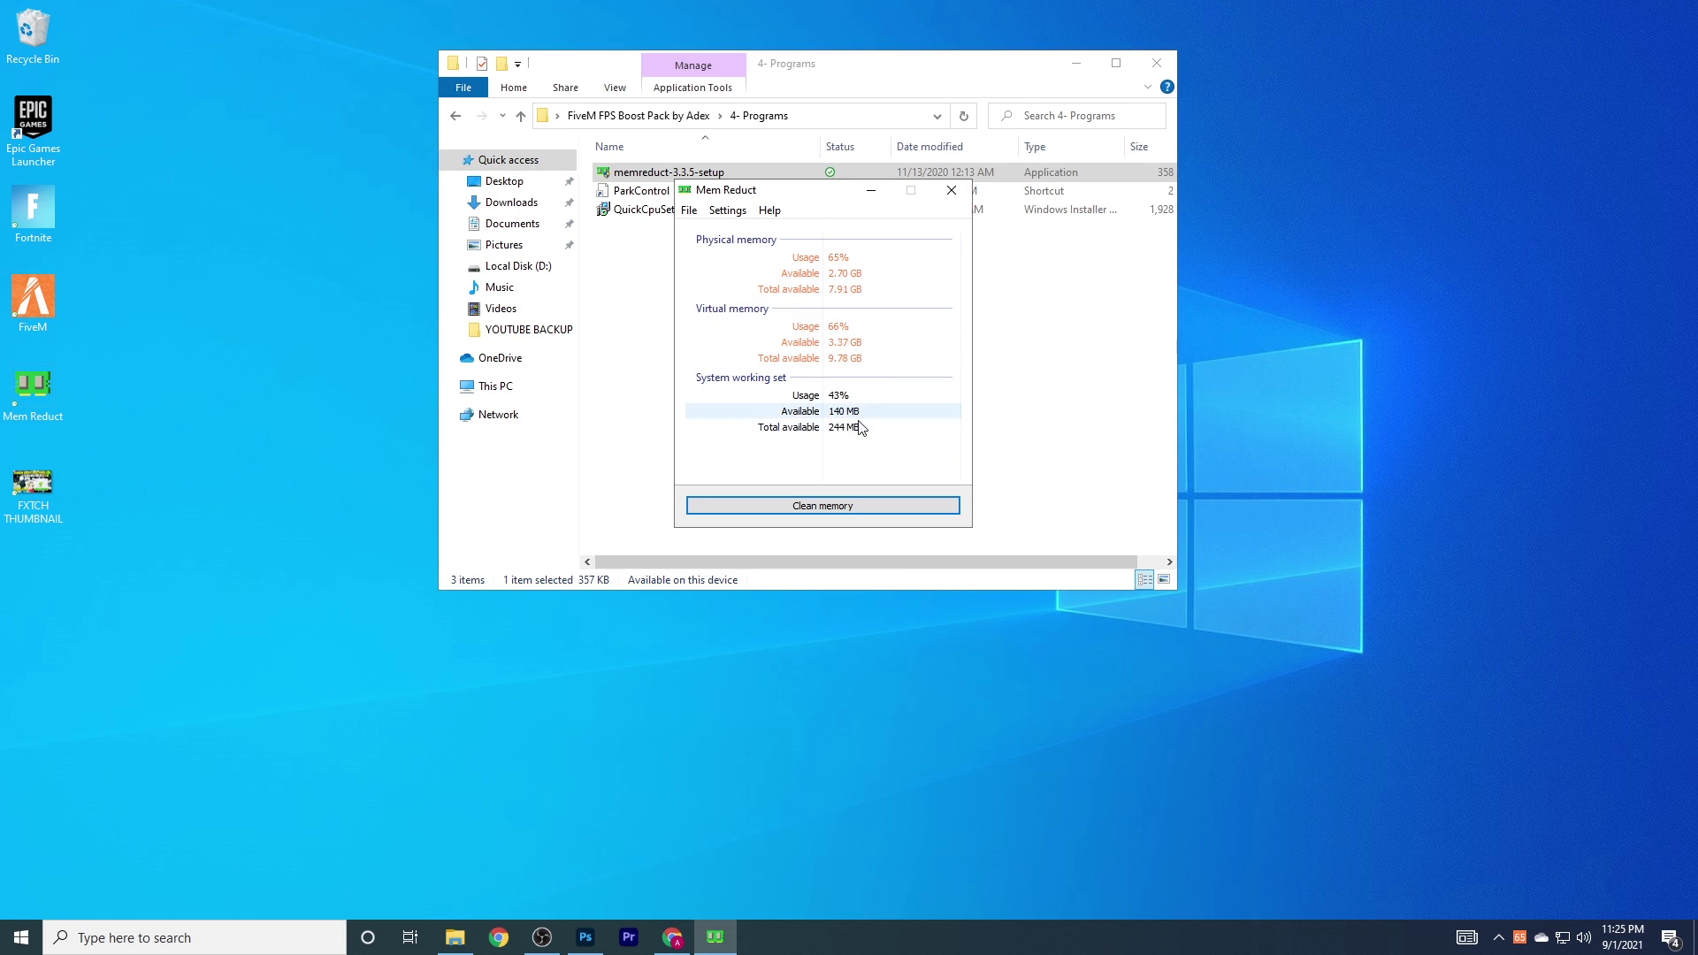
click(688, 210)
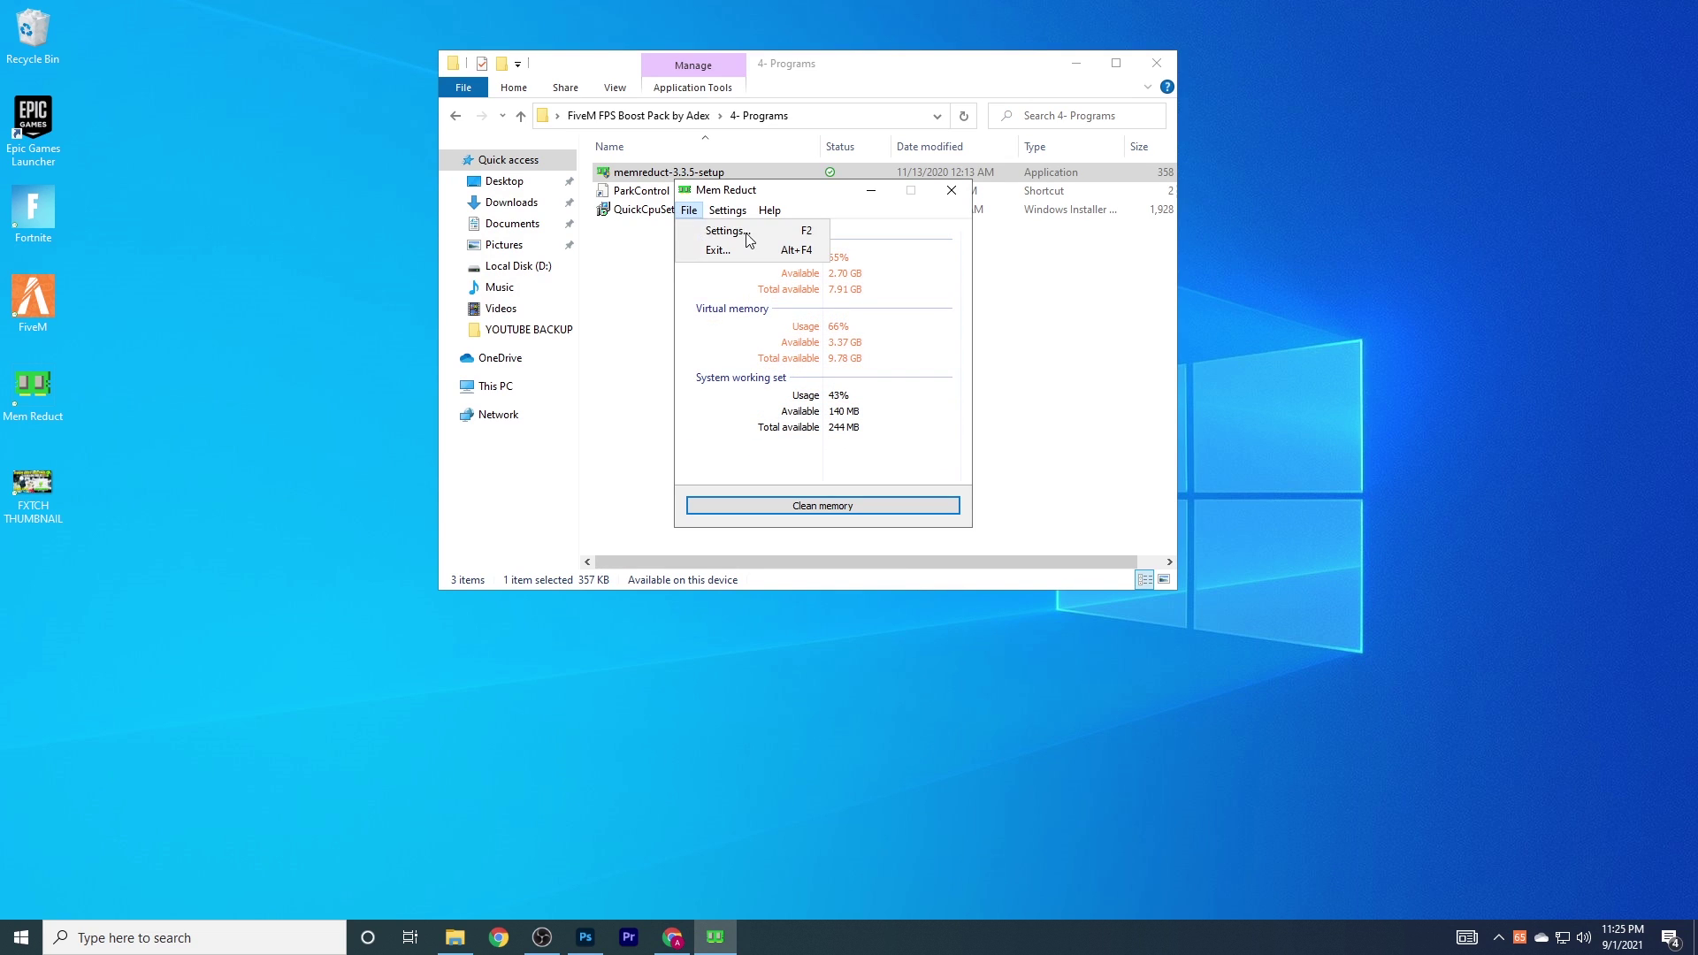
click(727, 231)
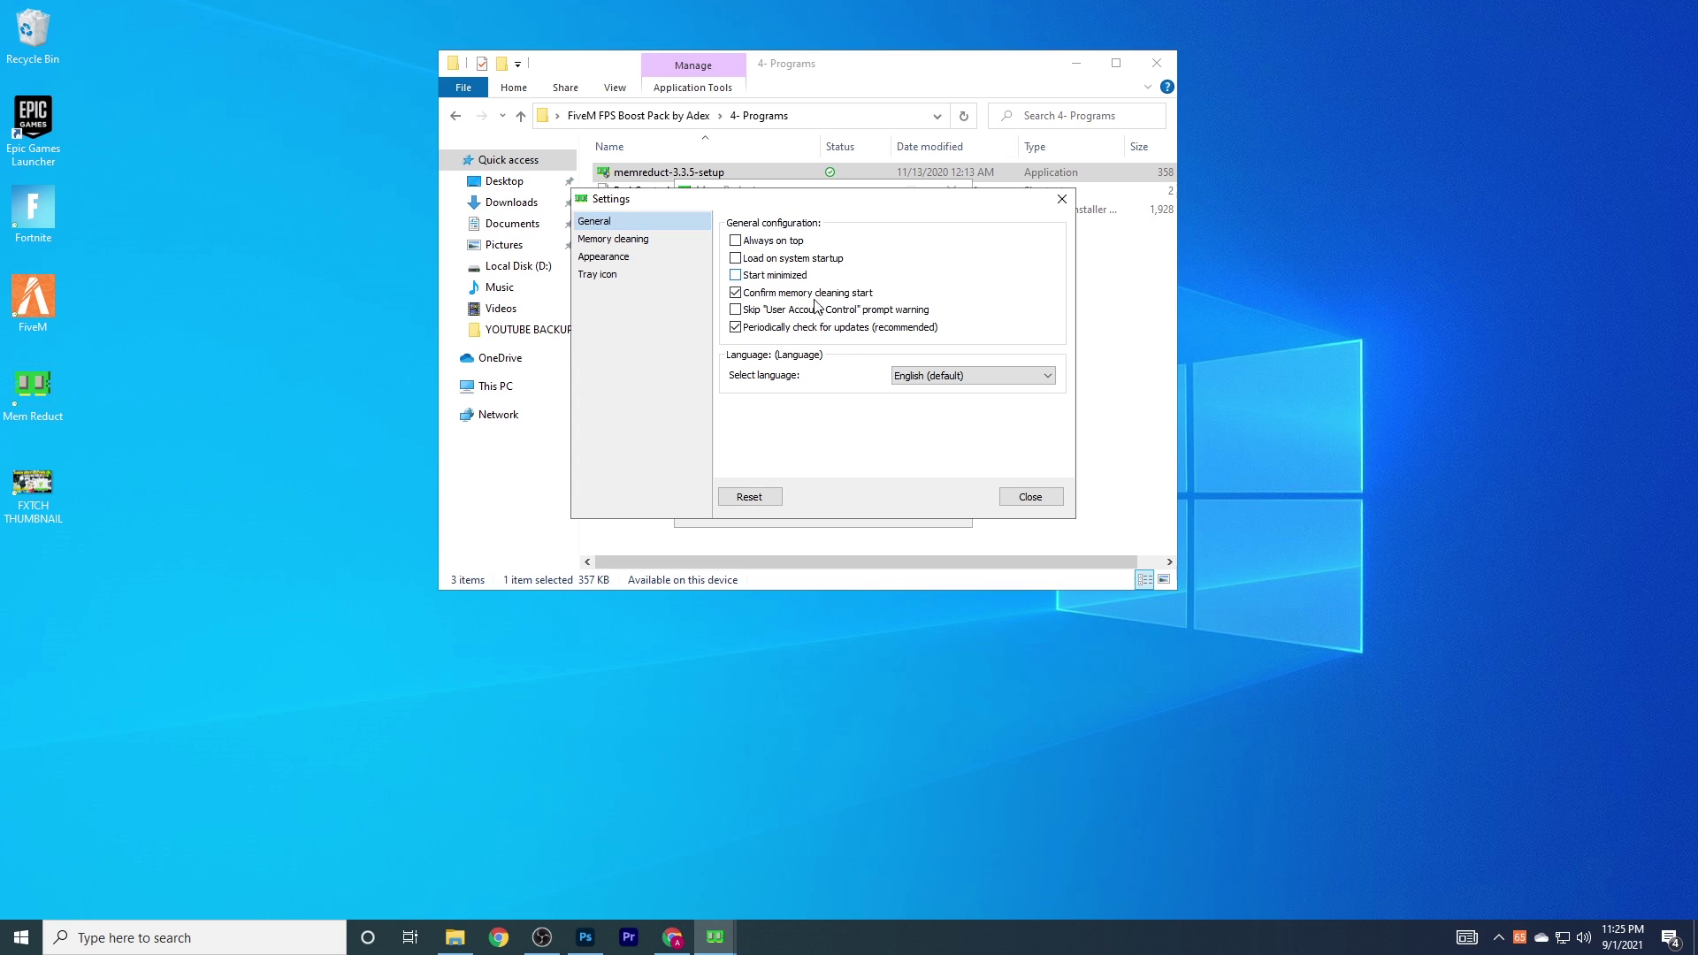
click(735, 259)
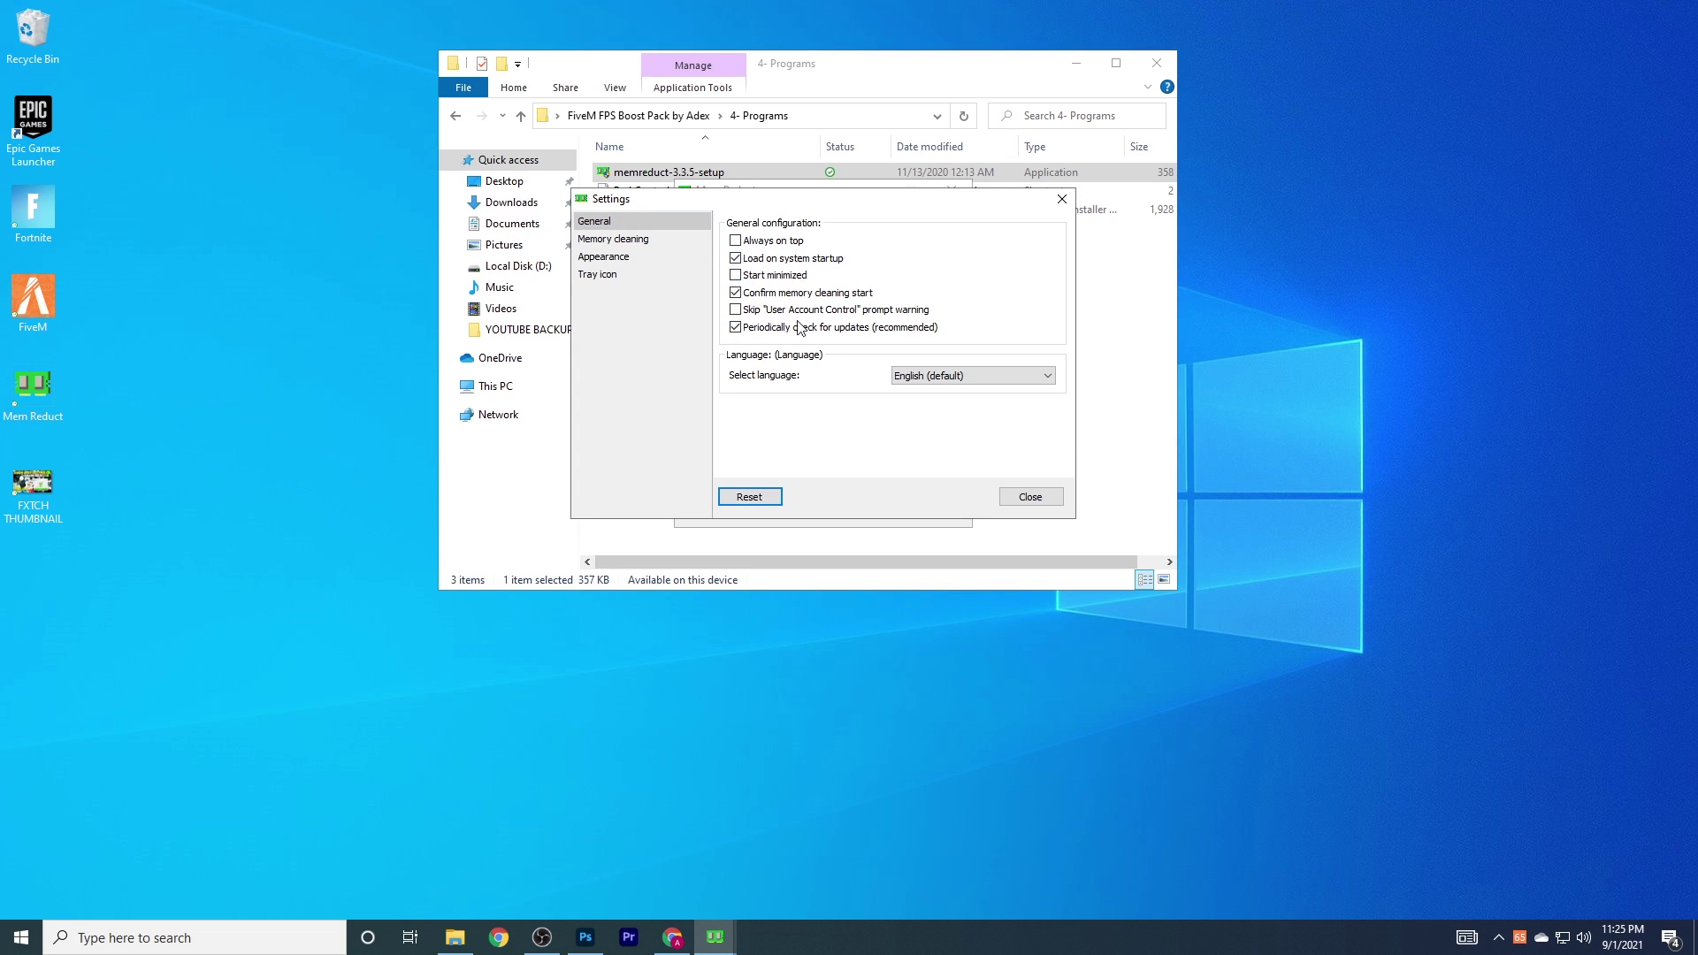
click(672, 240)
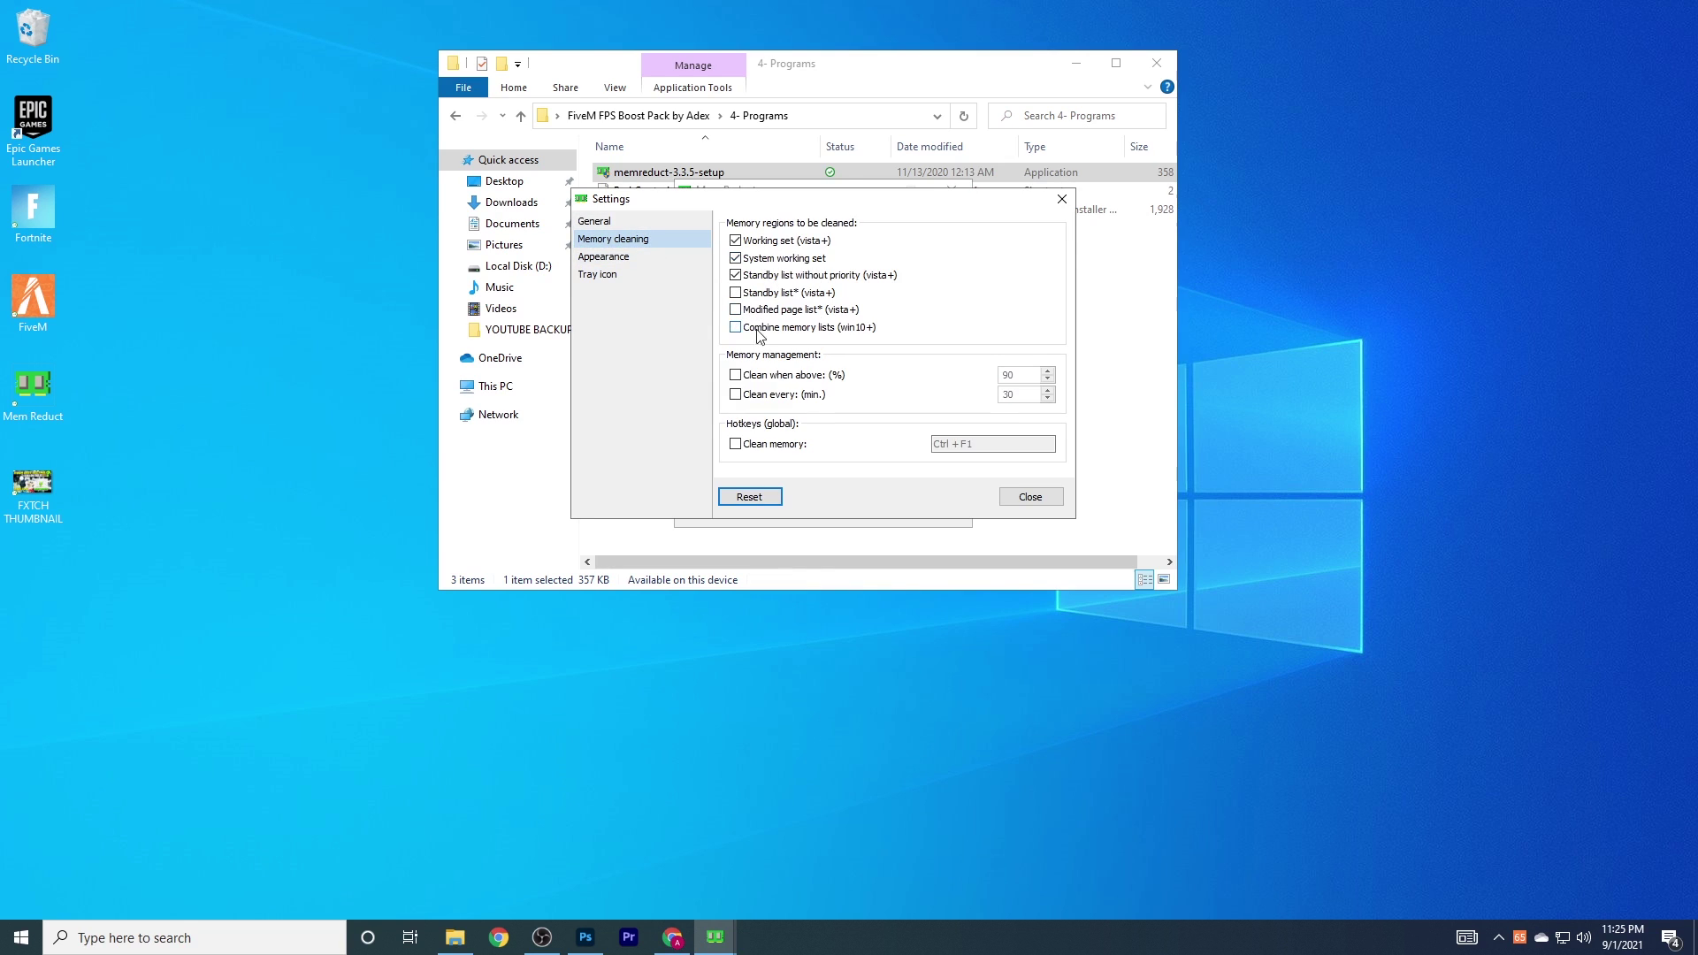
click(632, 257)
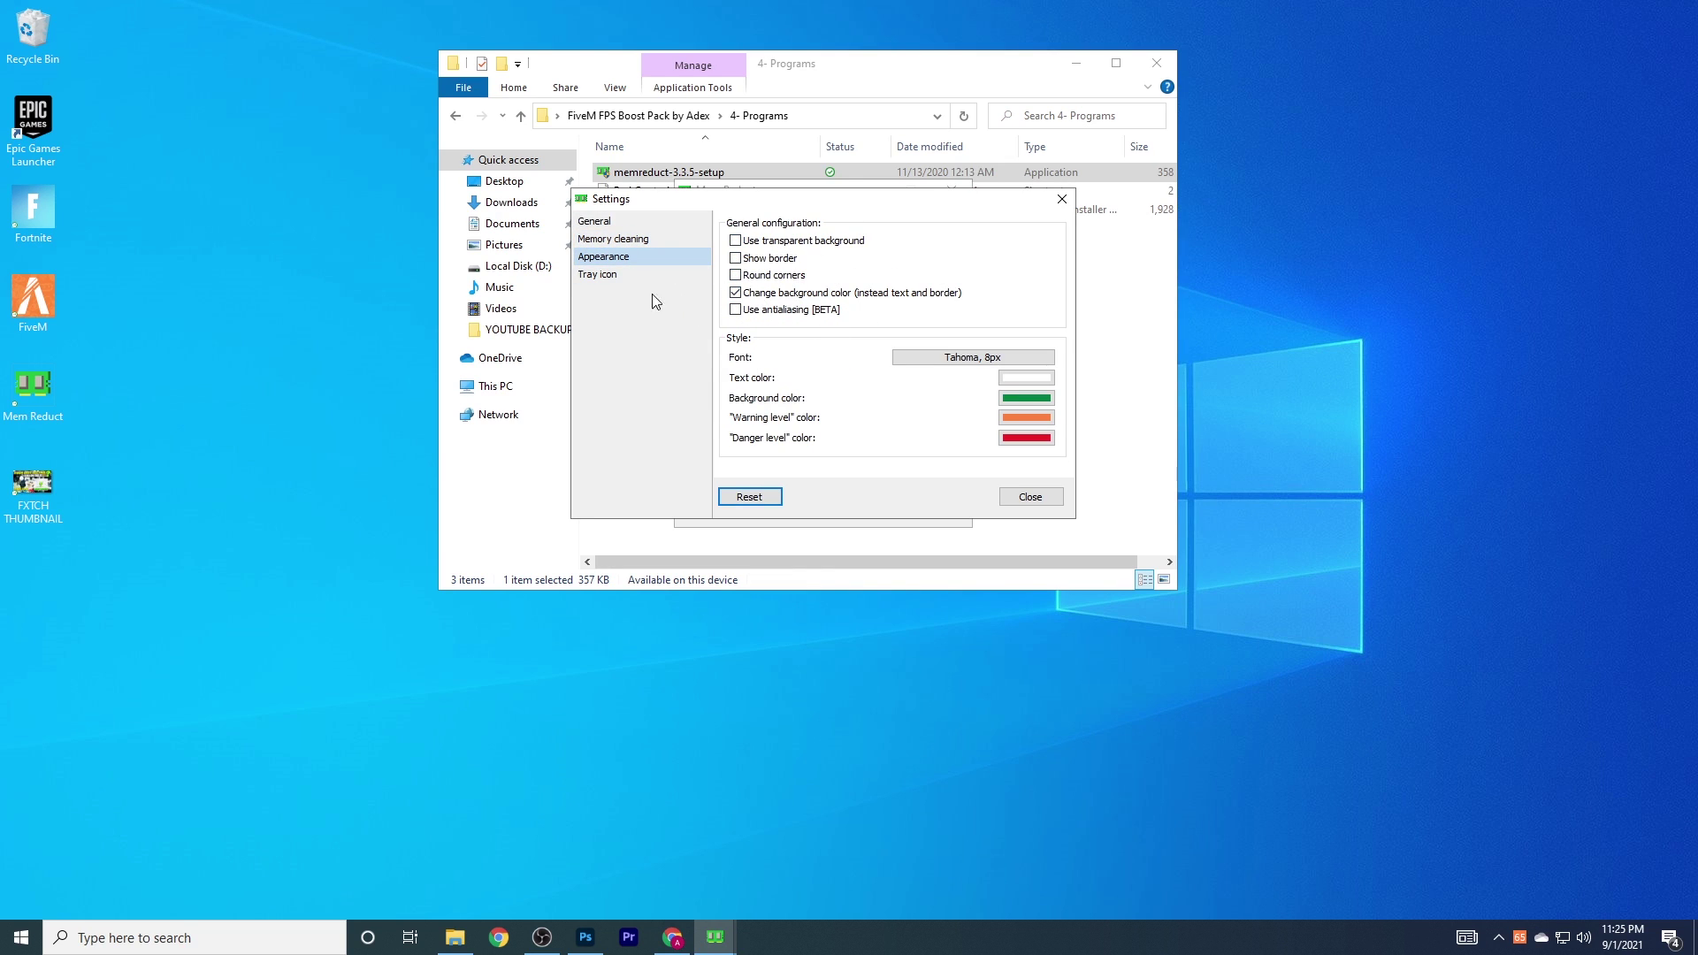
click(632, 277)
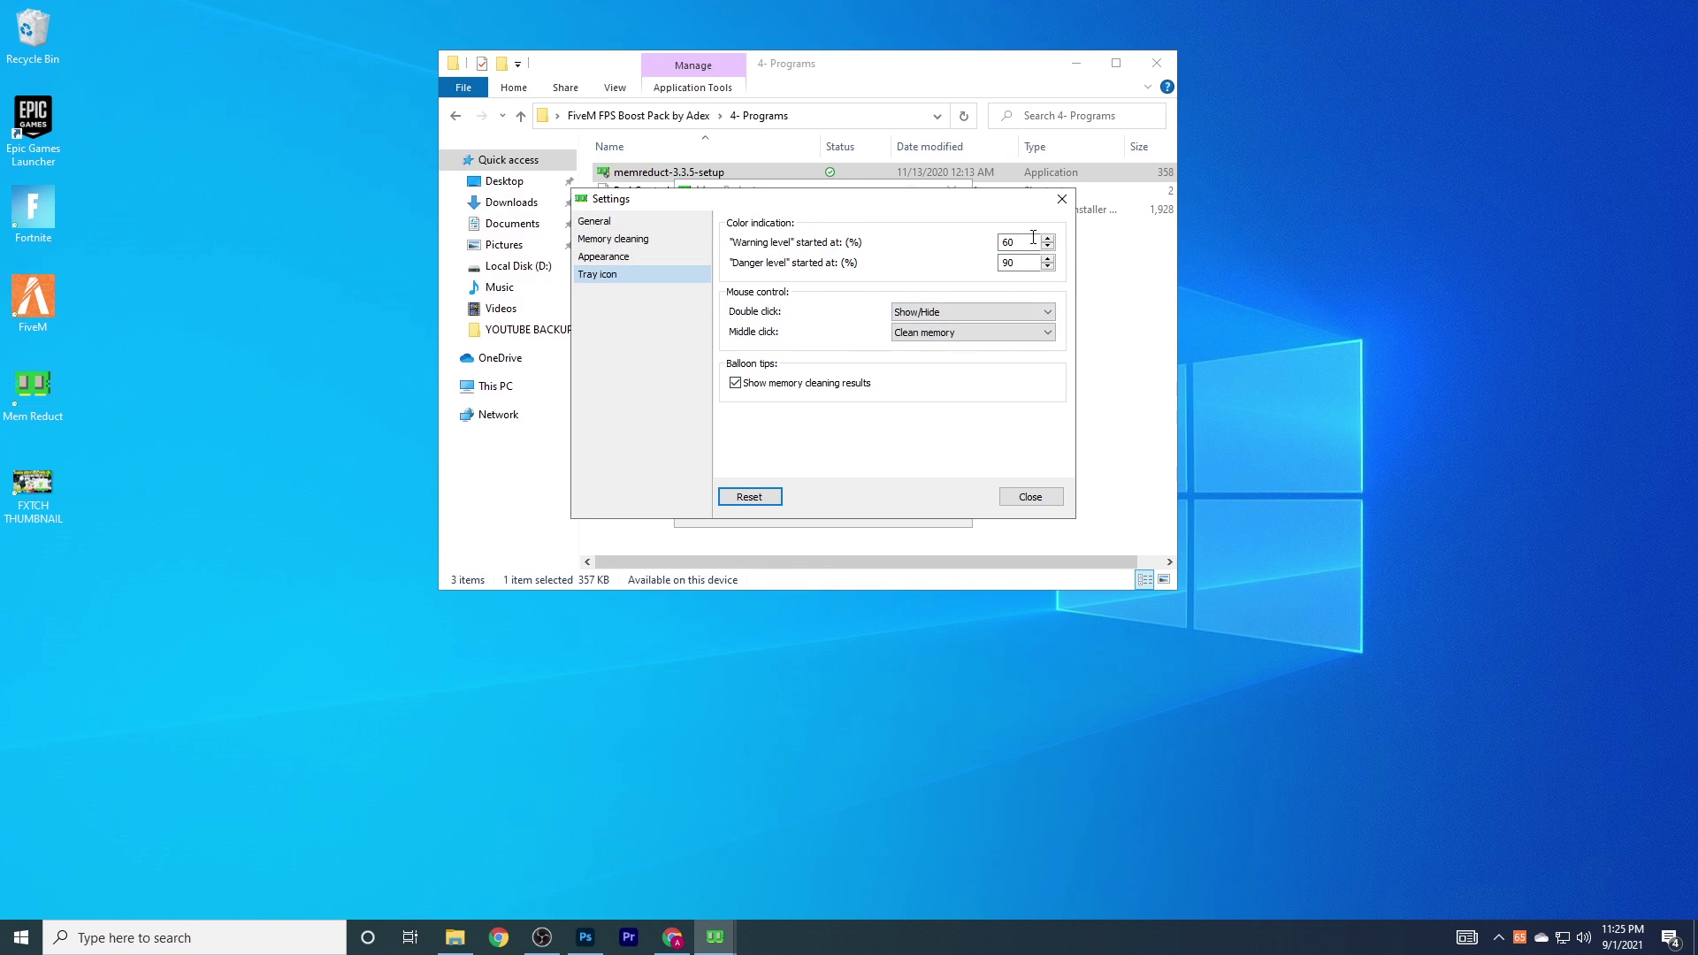
click(1026, 501)
Clean the memory with Mem Reduct and close its window.
click(866, 506)
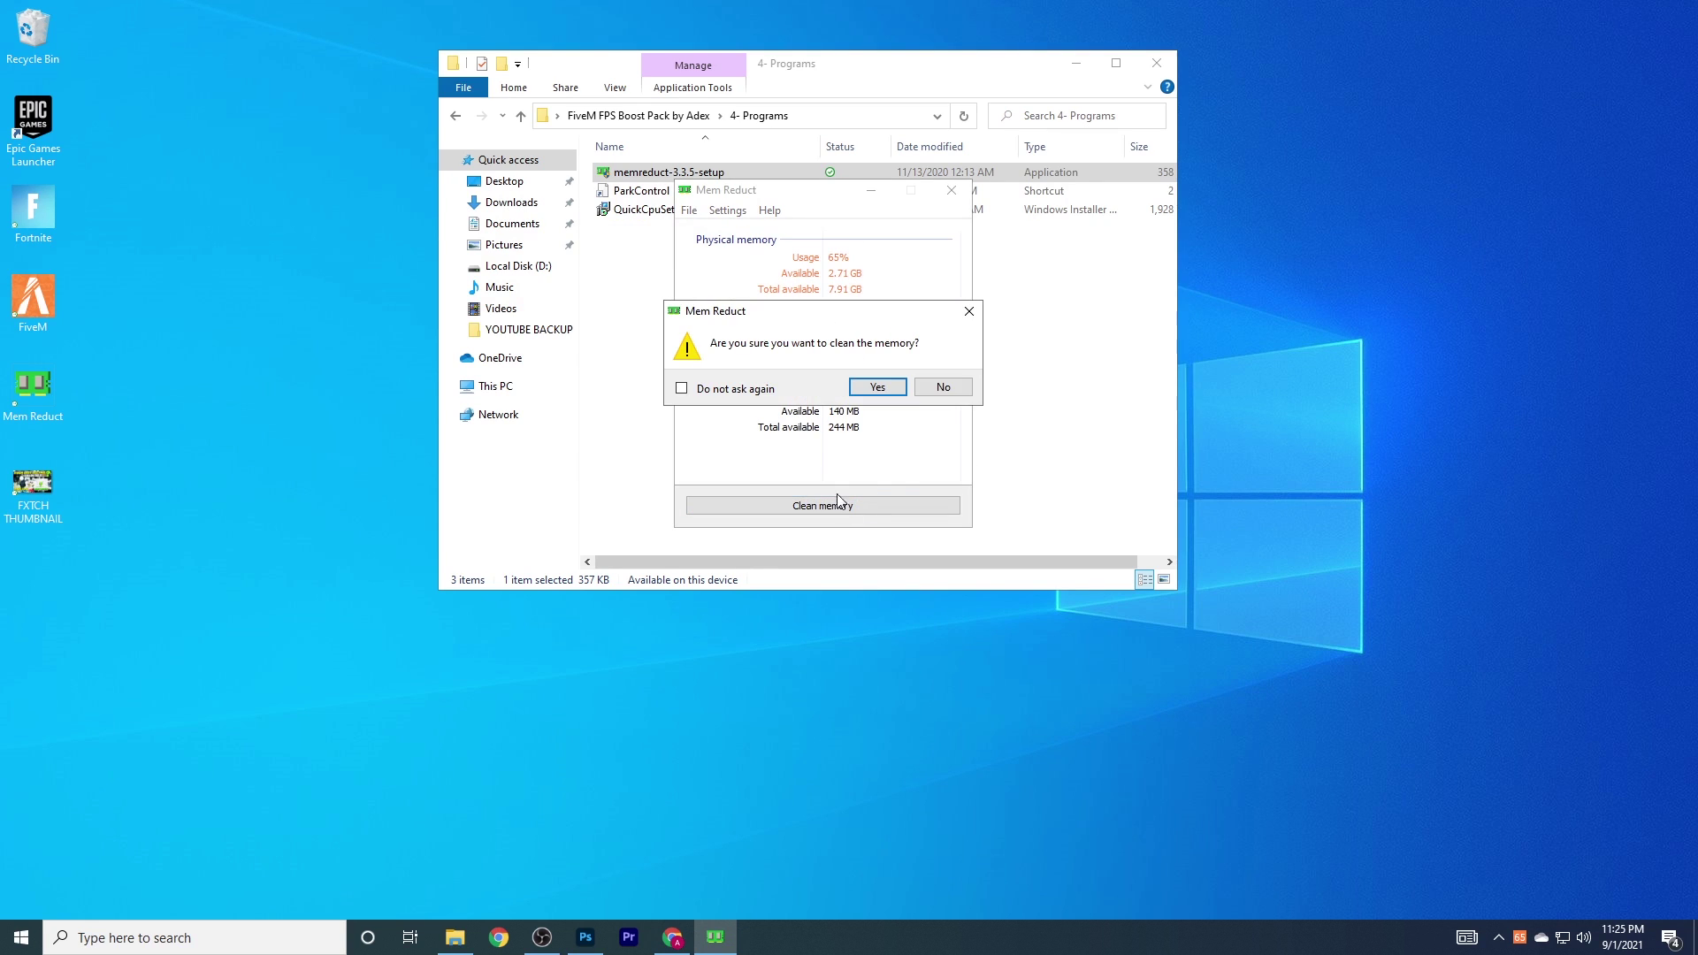
click(876, 387)
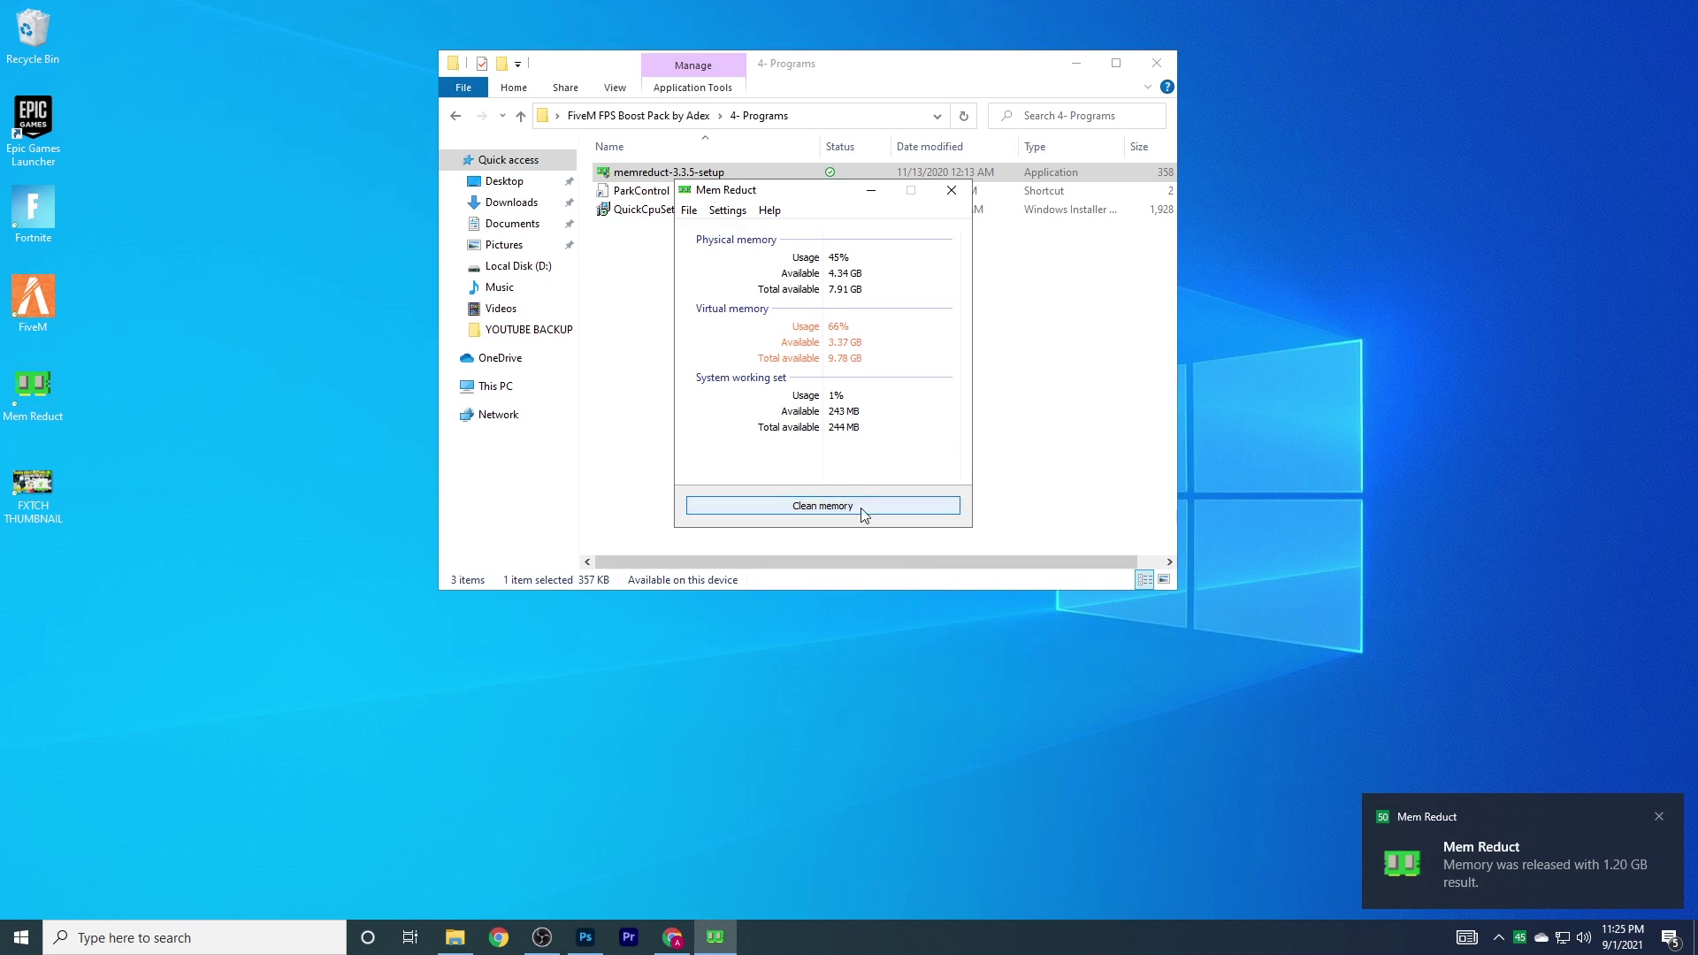
click(950, 190)
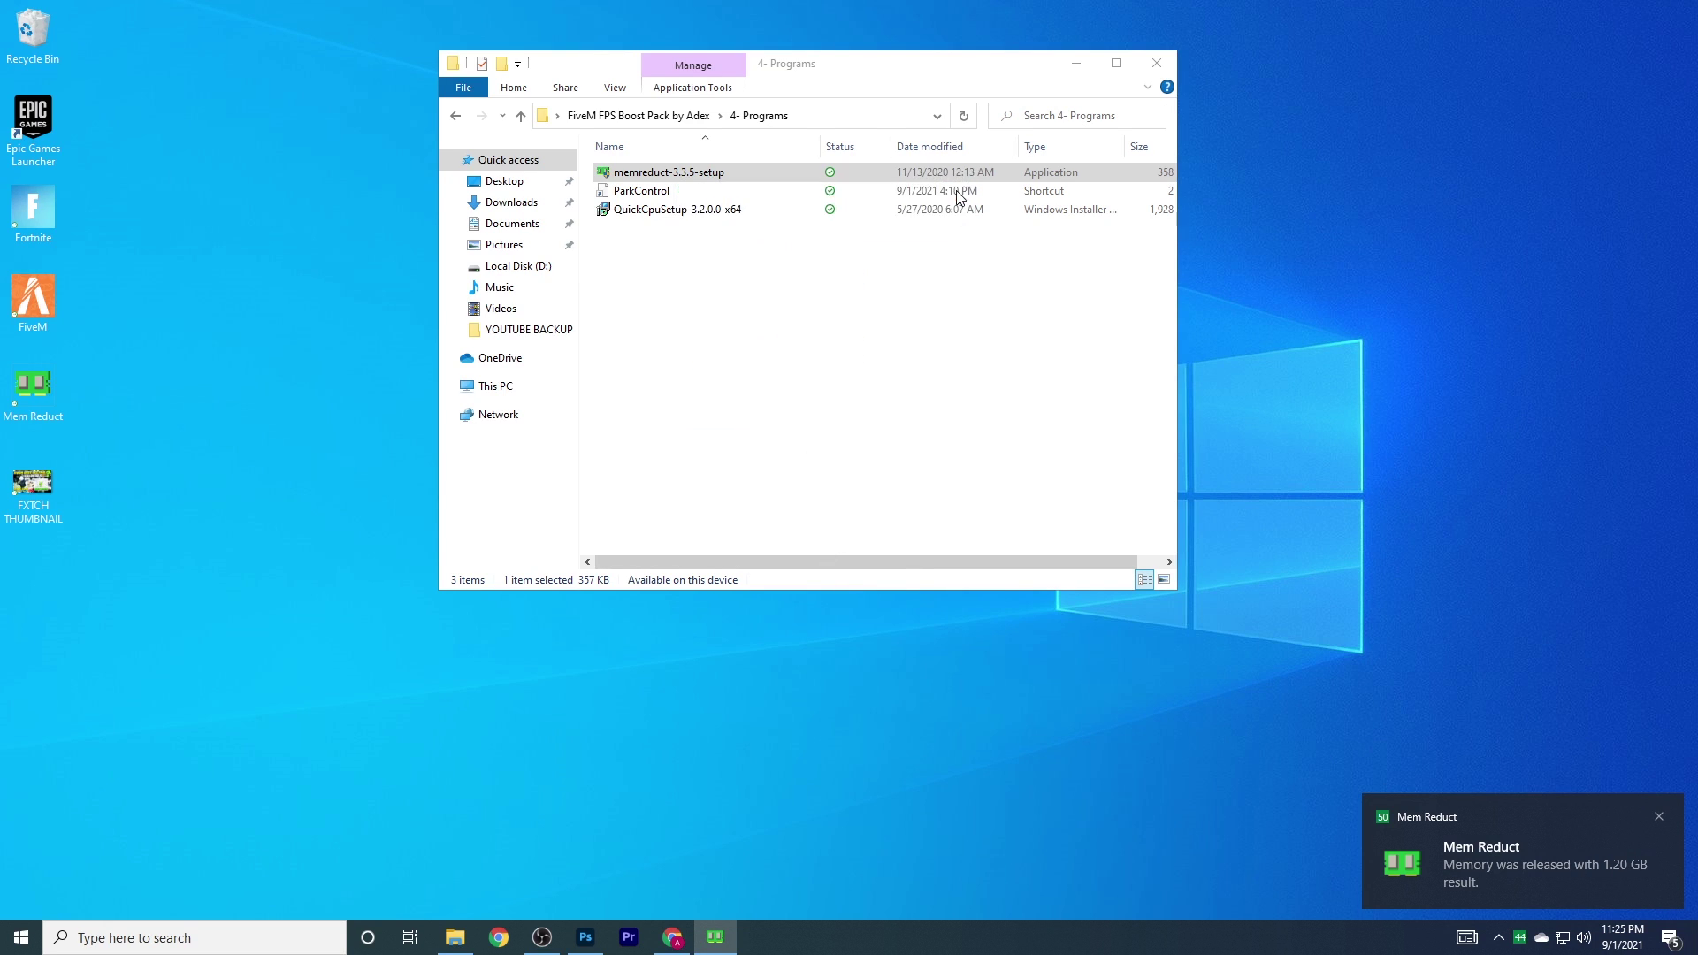
Search Windows for PARK and install ParkControl in English with parkcontrolsetup64.exe, keeping the default components.
double_click(654, 191)
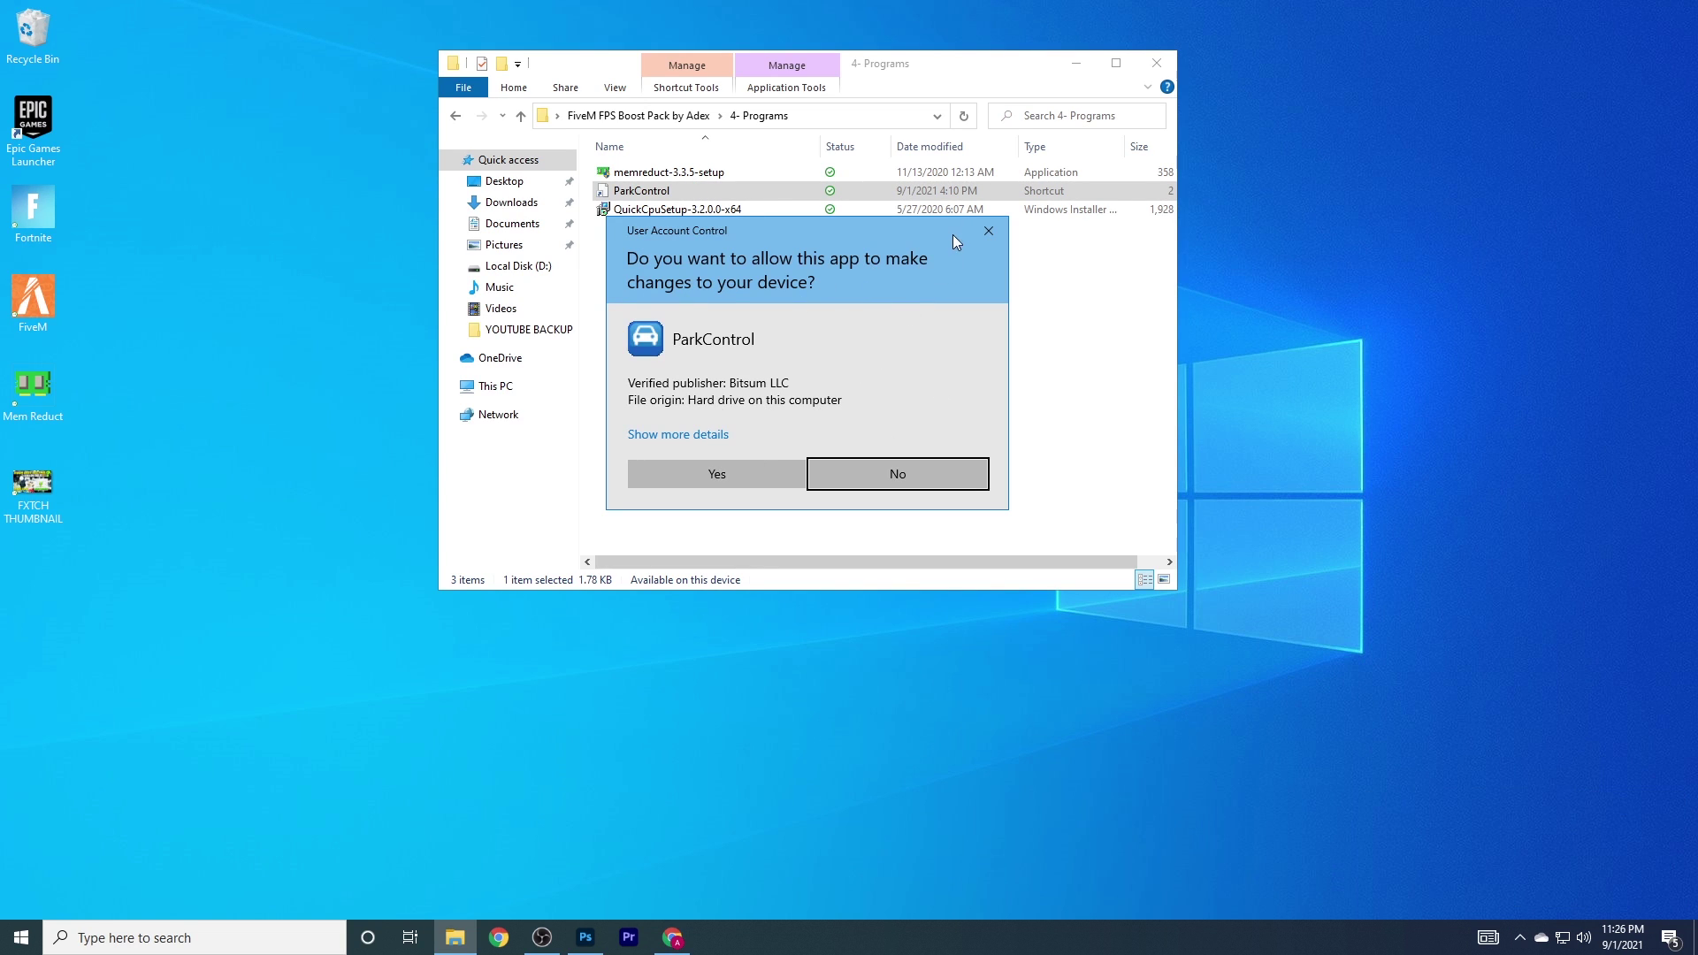
click(987, 233)
click(194, 937)
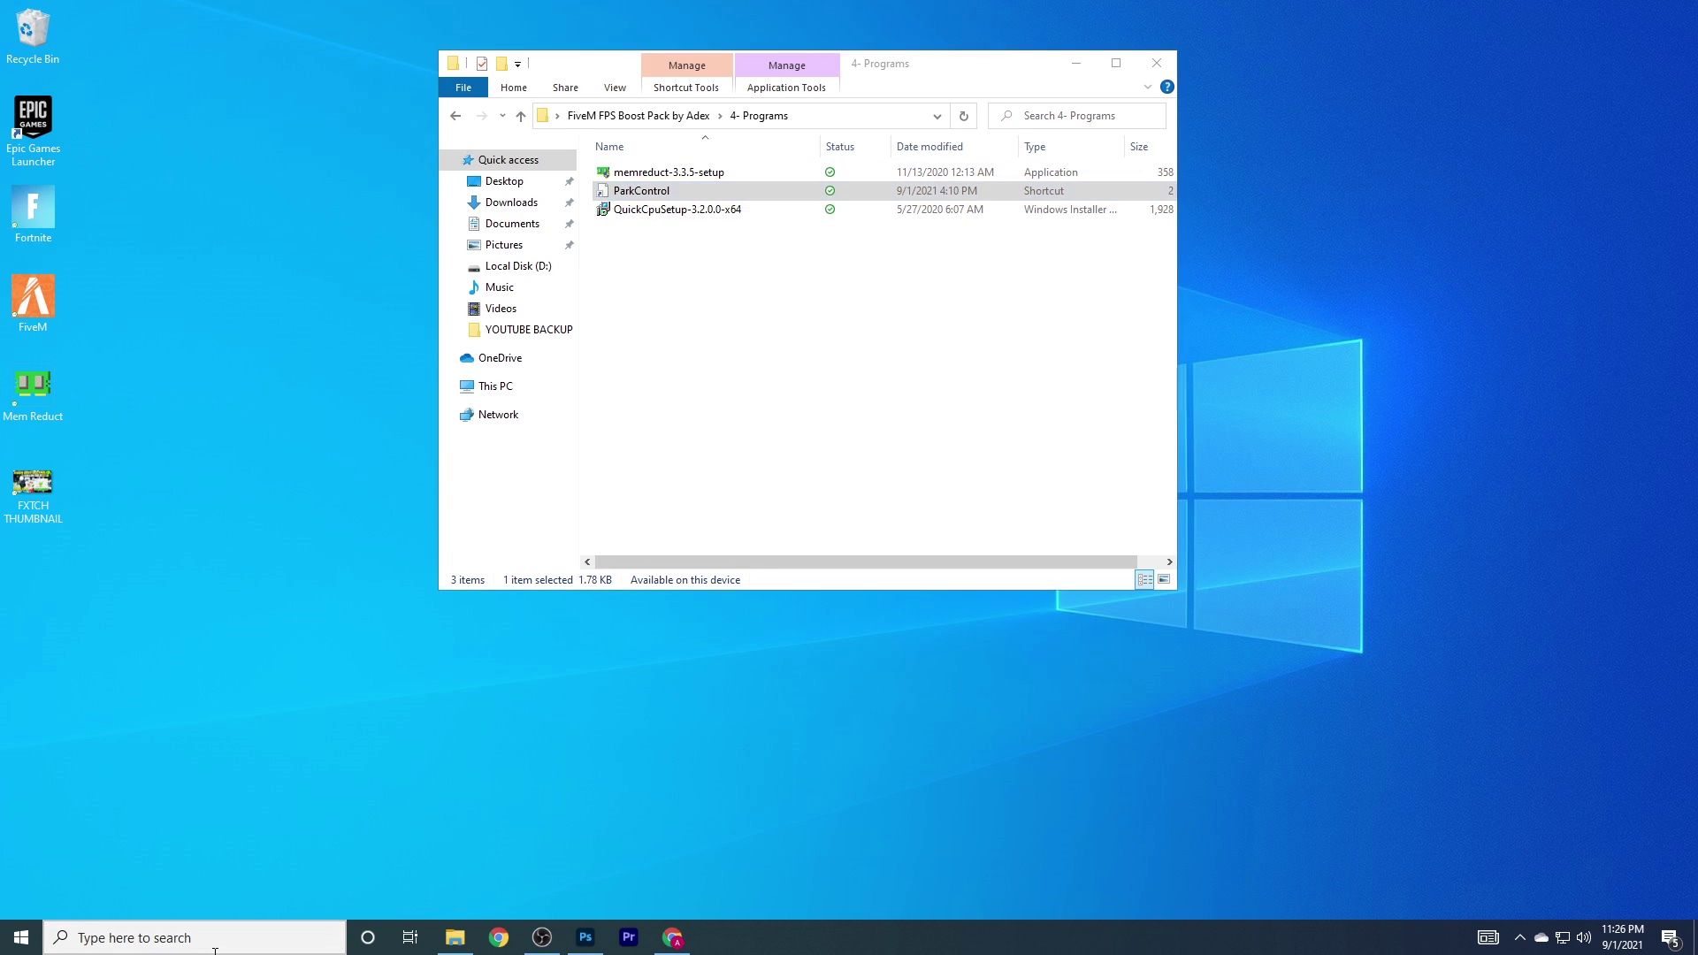
text(PARK)
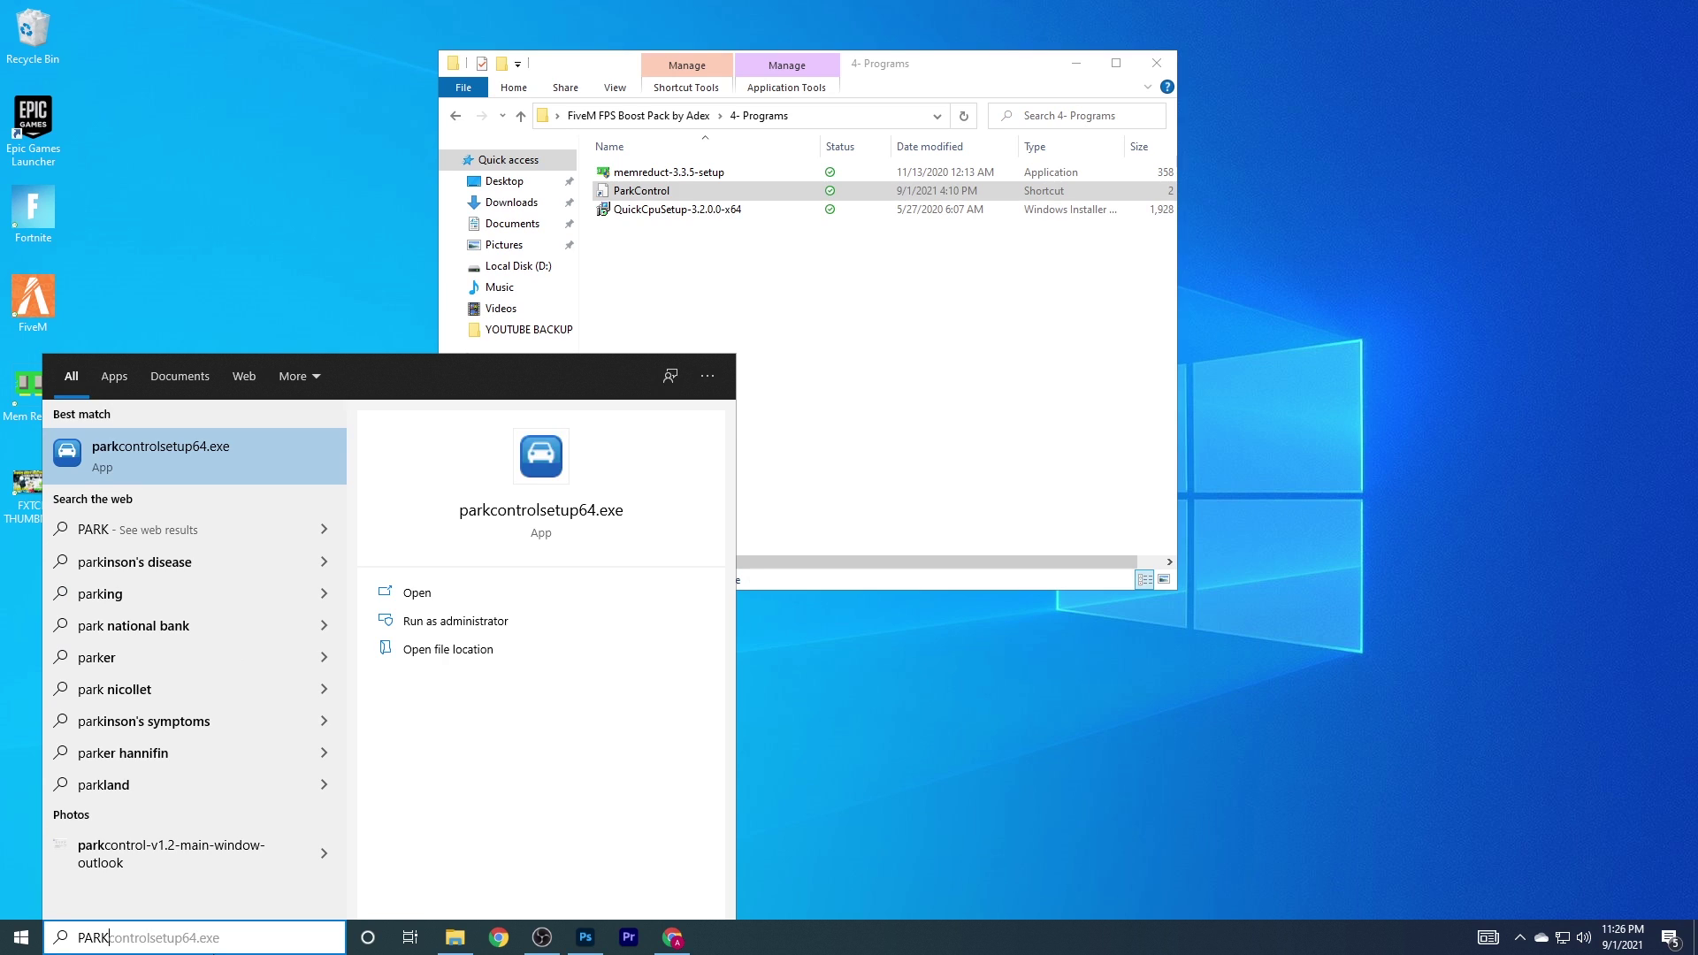
click(173, 471)
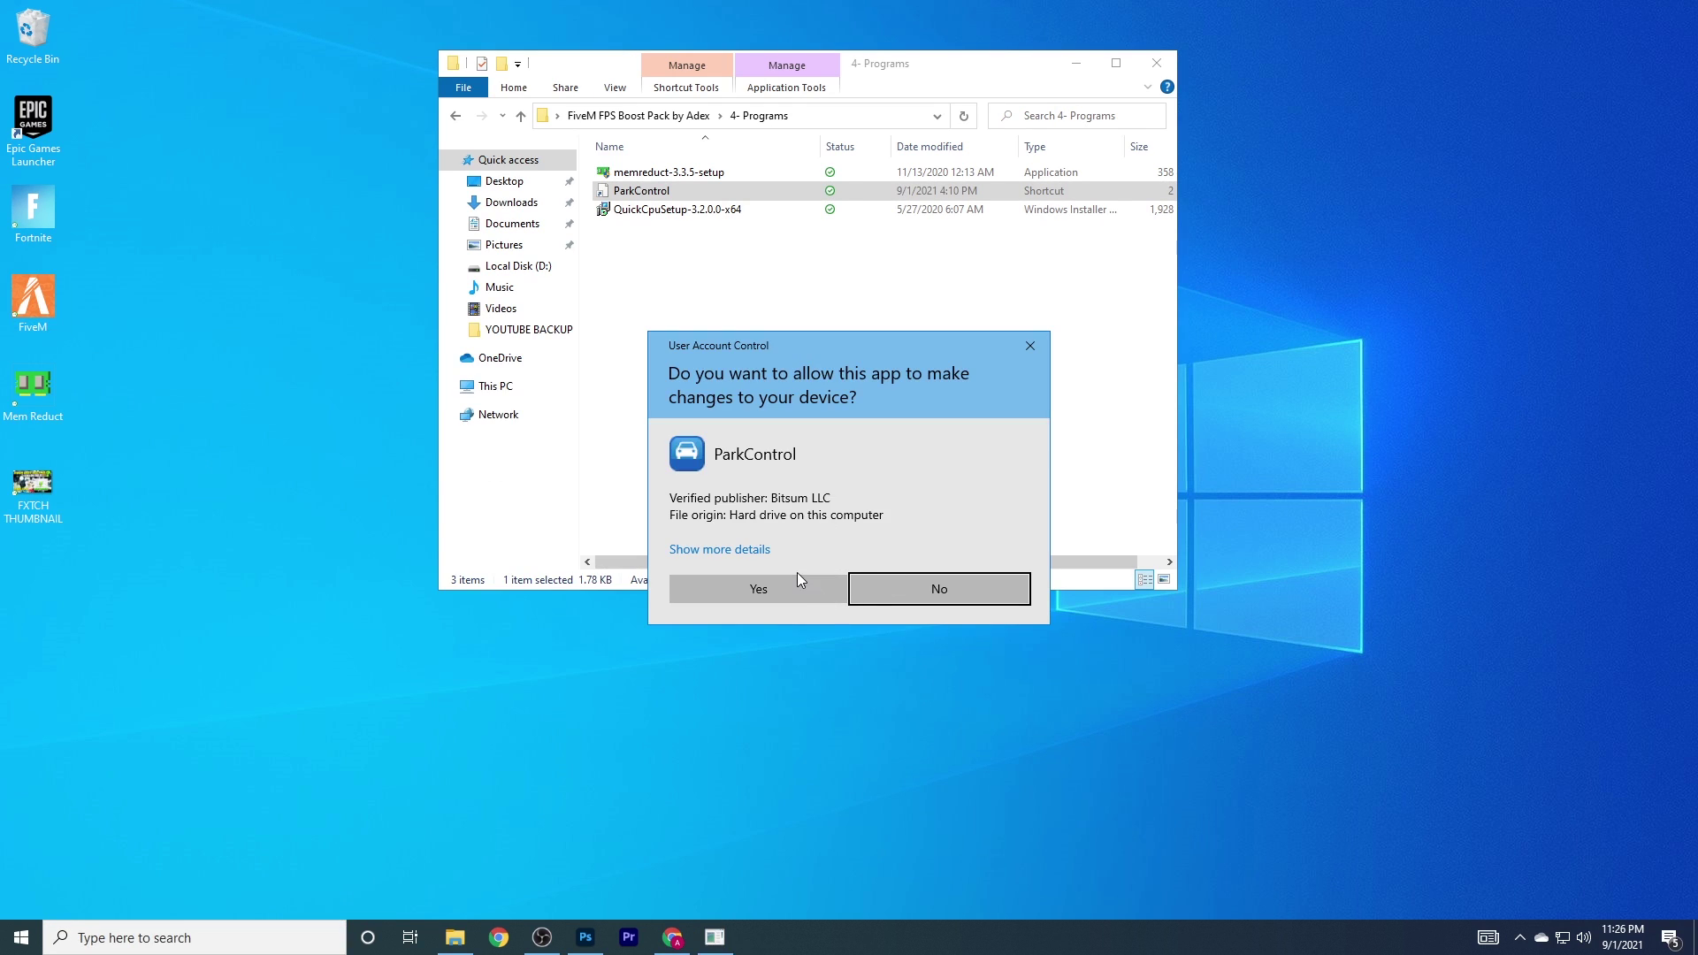
click(806, 591)
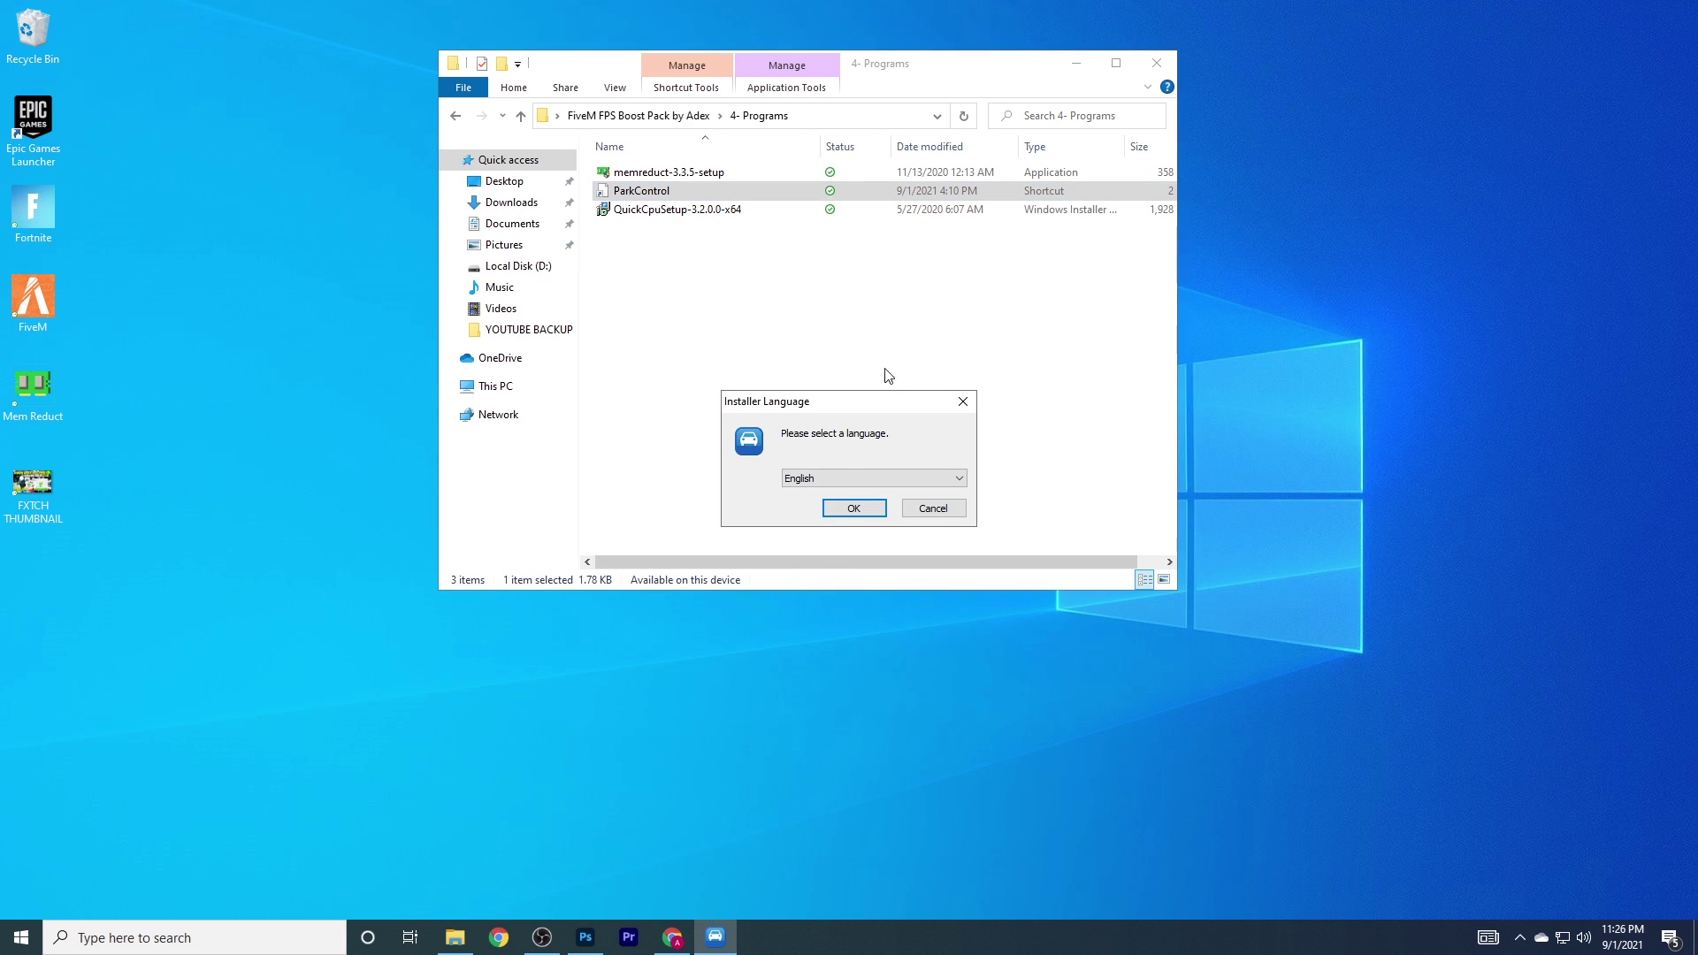
click(856, 505)
click(928, 618)
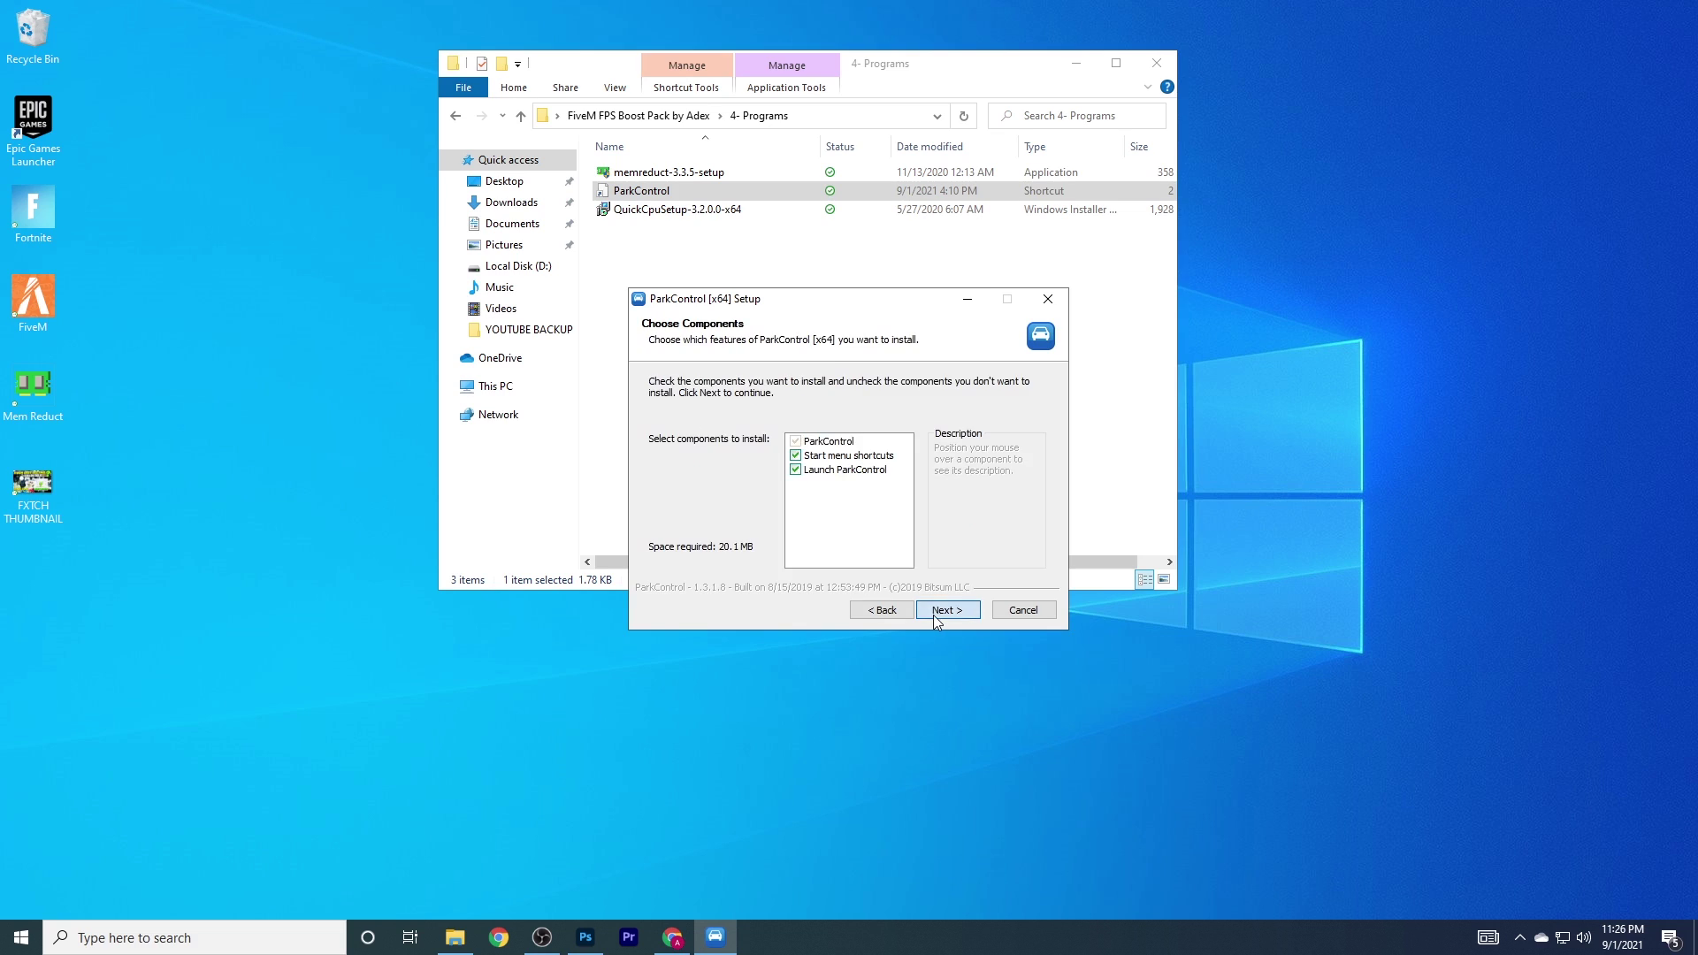
click(932, 613)
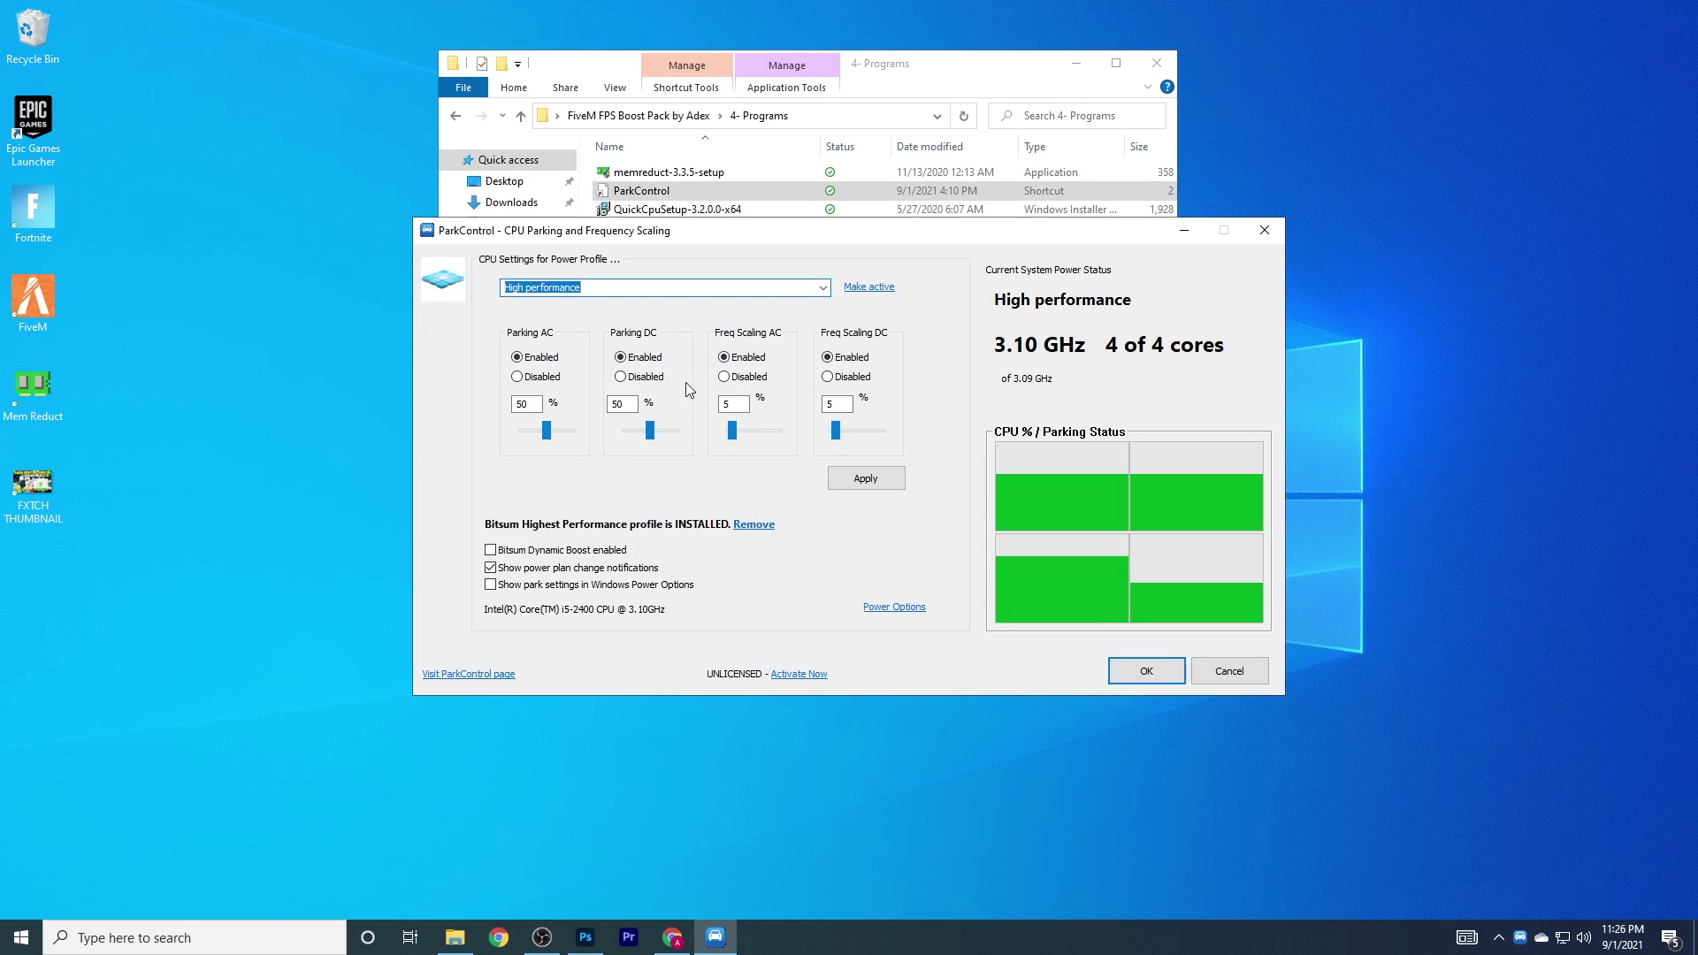
Select the High performance power profile in ParkControl, apply its CPU settings, and close the program's window.
click(801, 288)
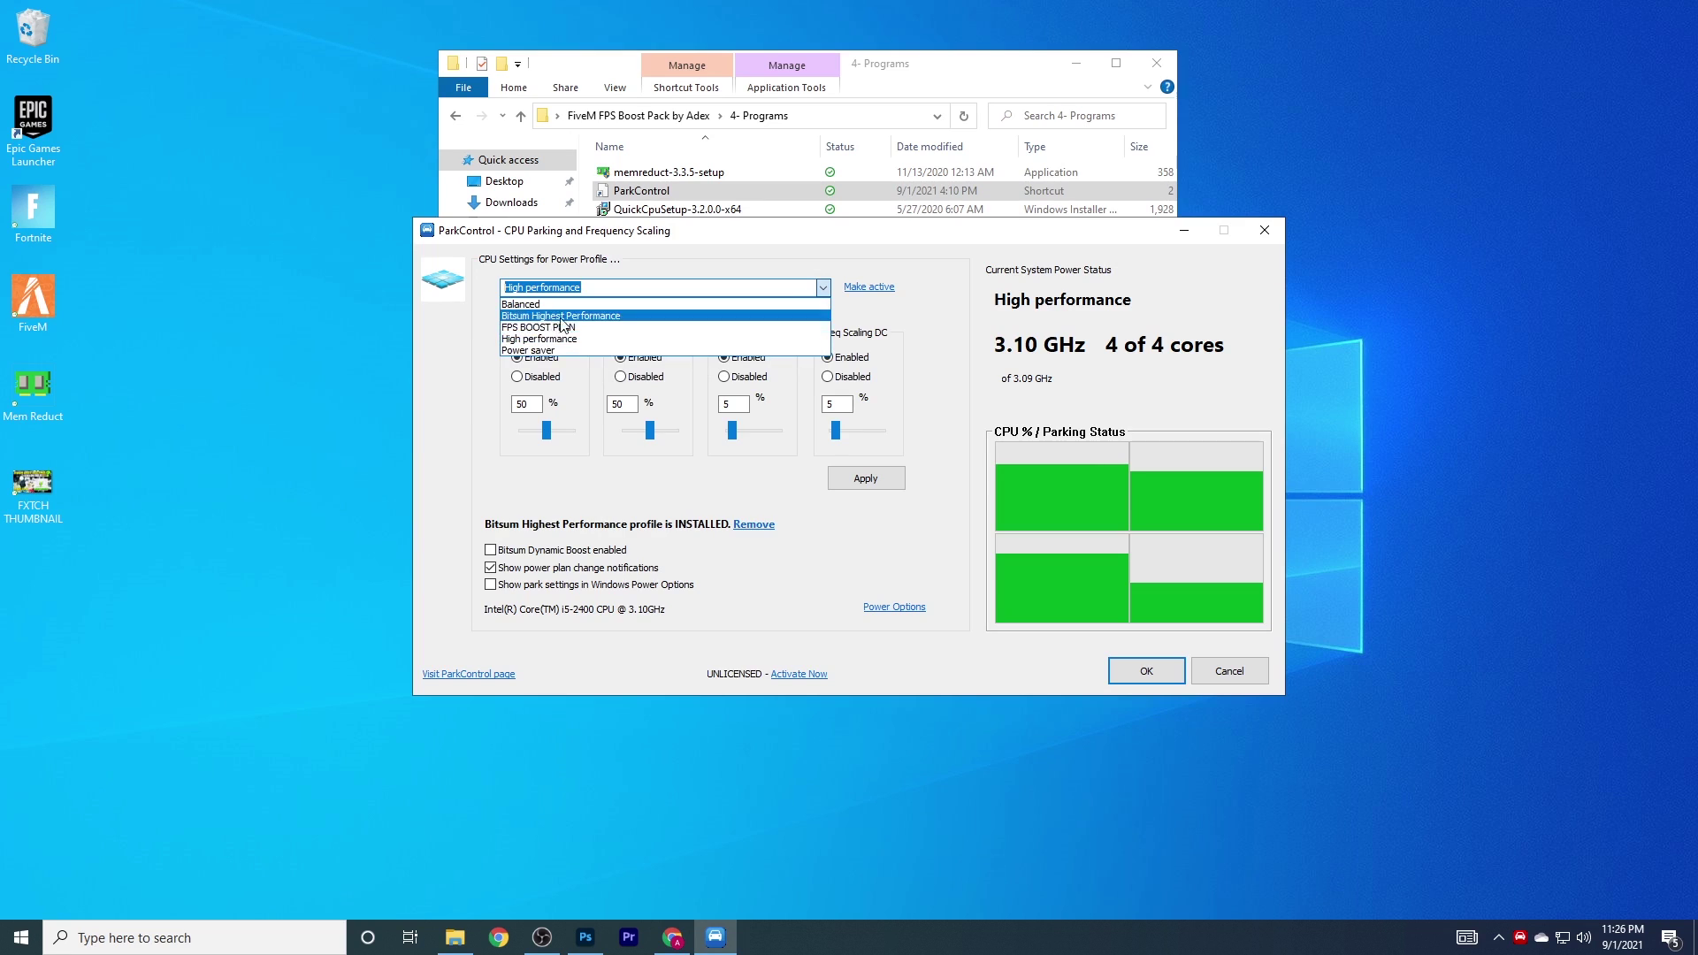
click(548, 340)
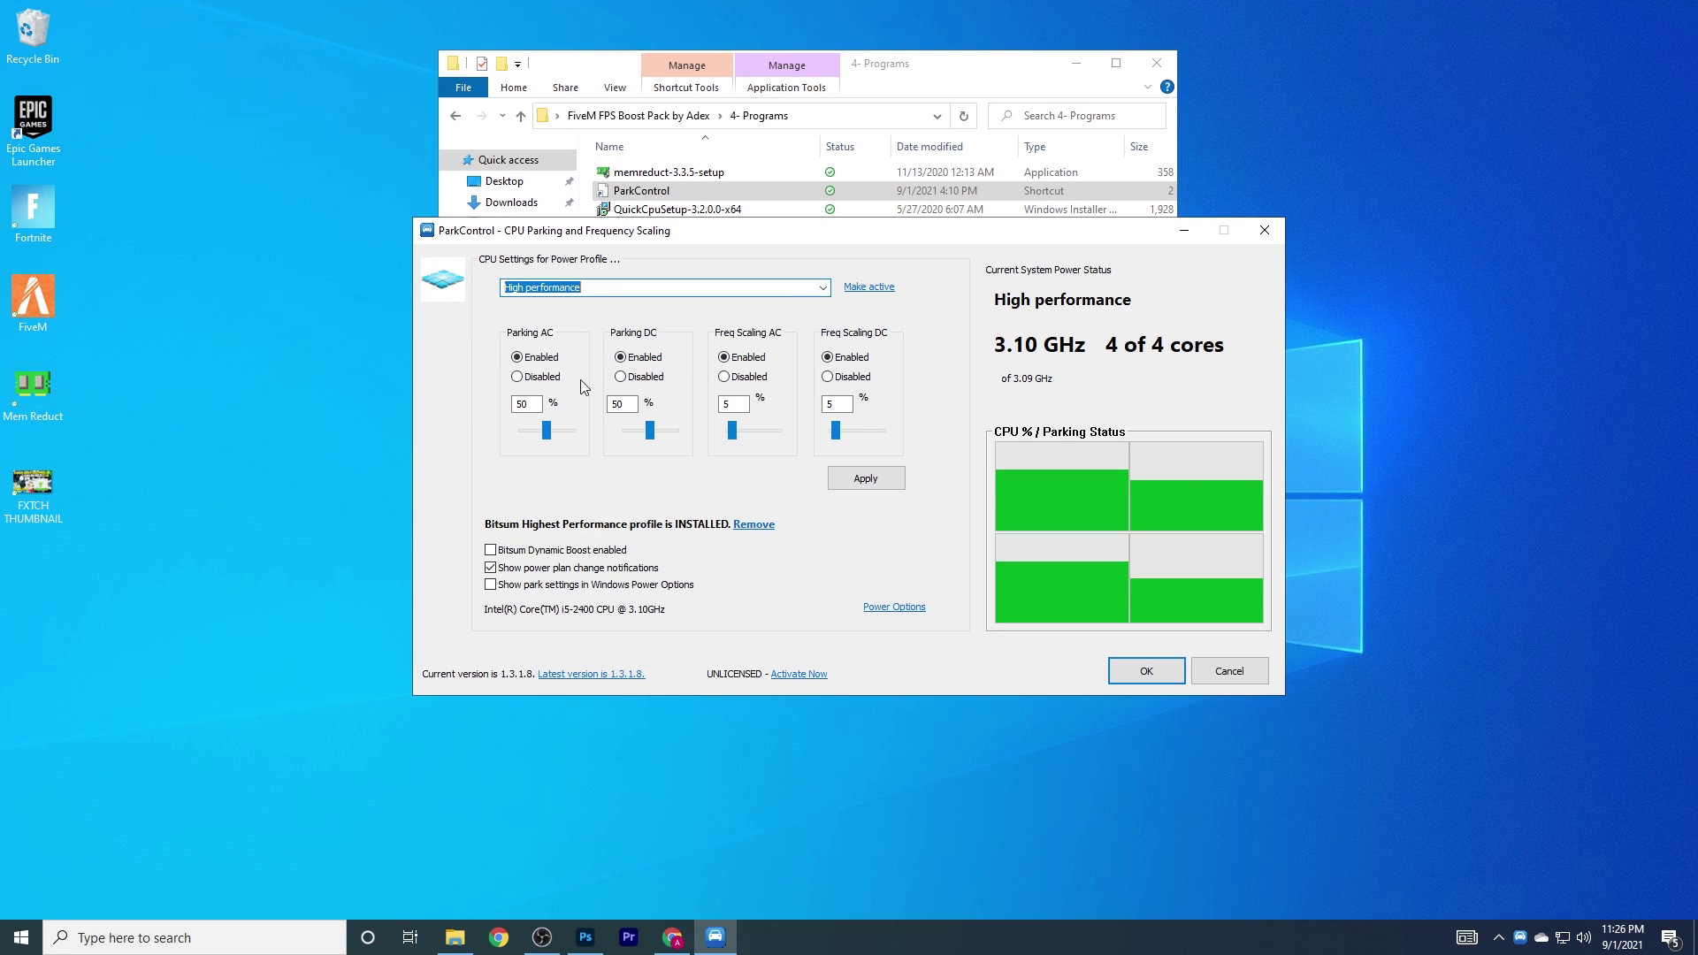
click(773, 363)
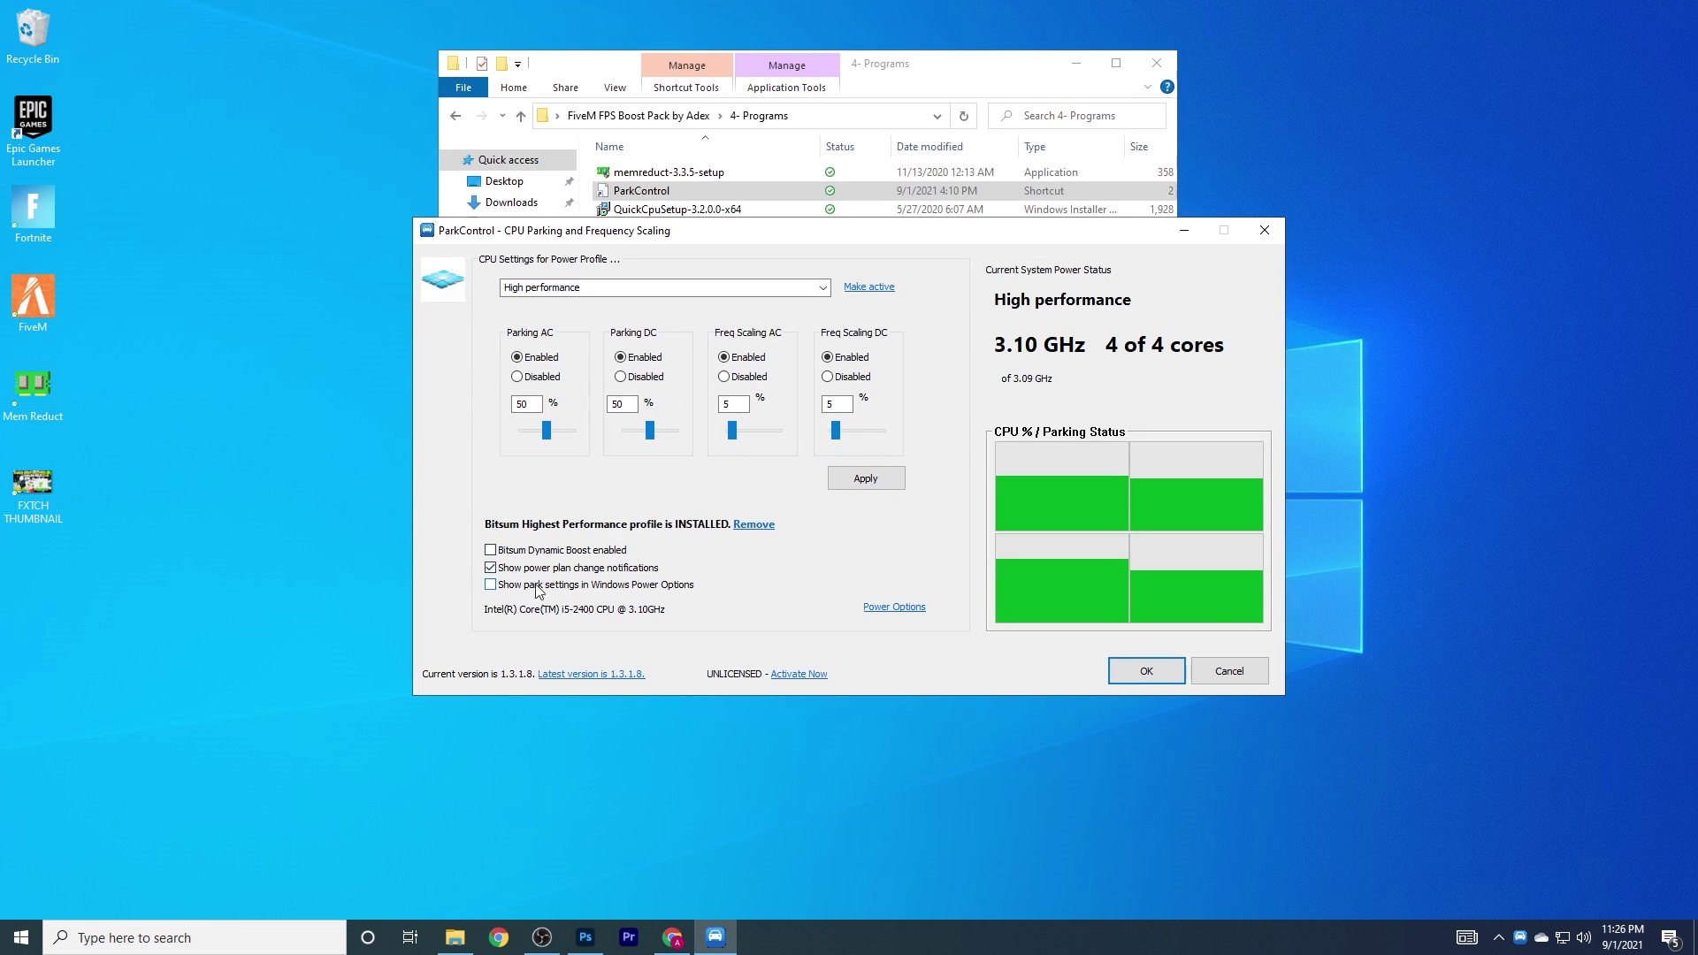
click(836, 482)
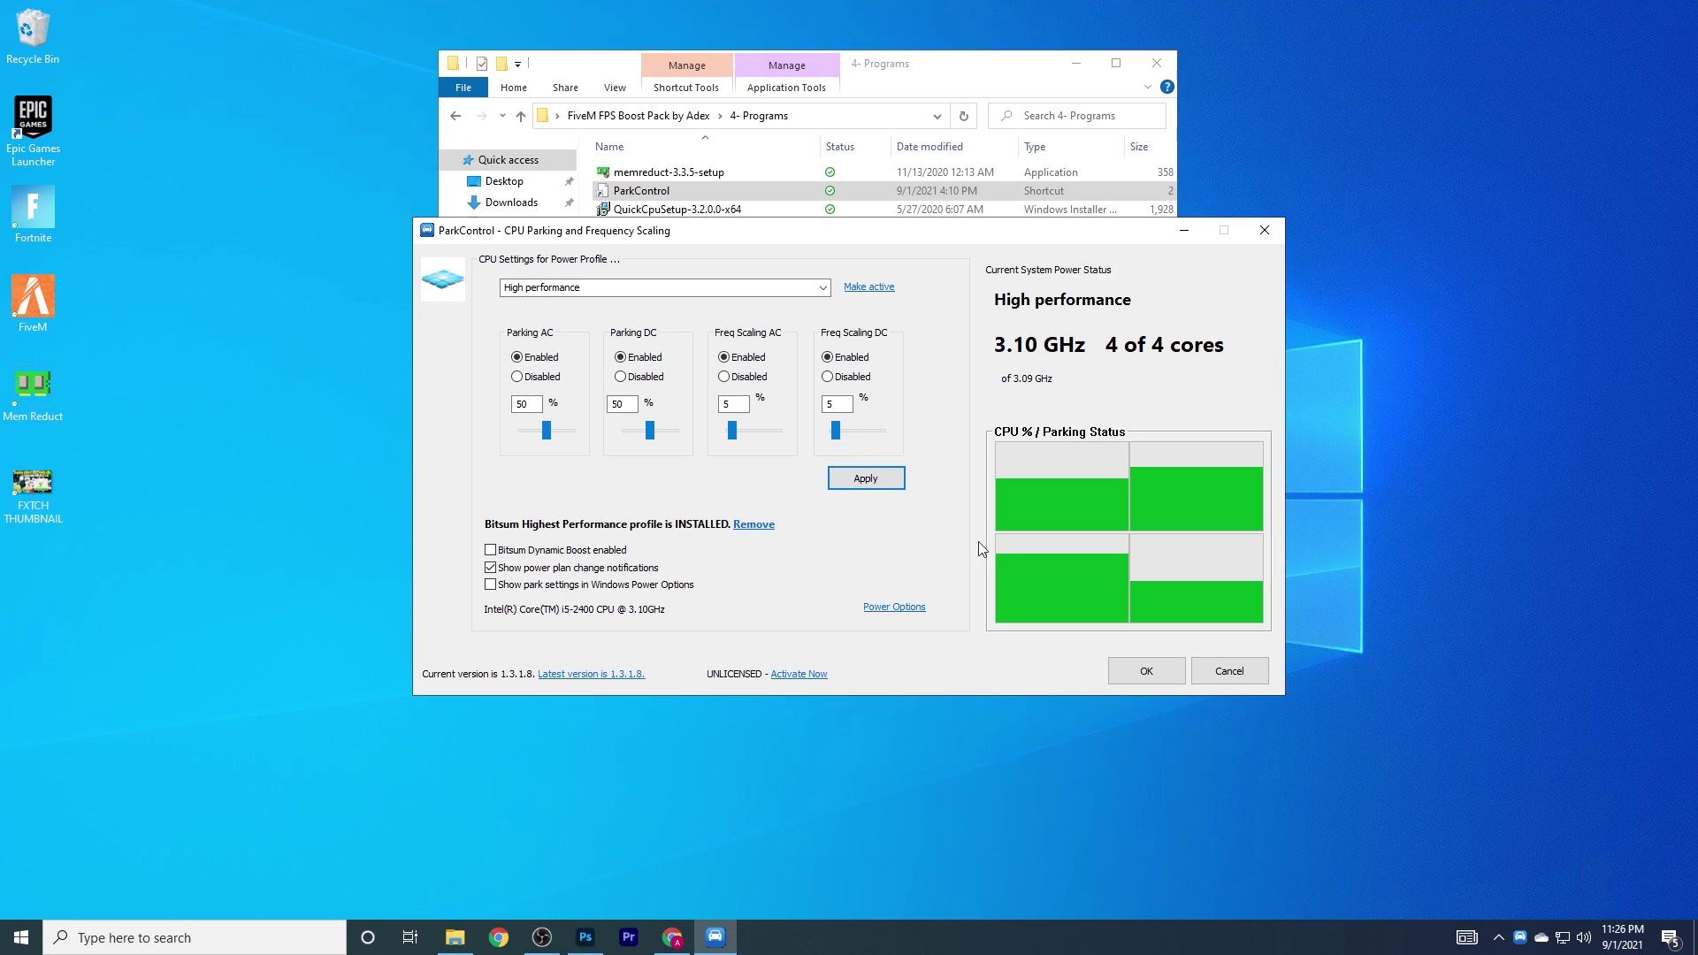
click(1142, 672)
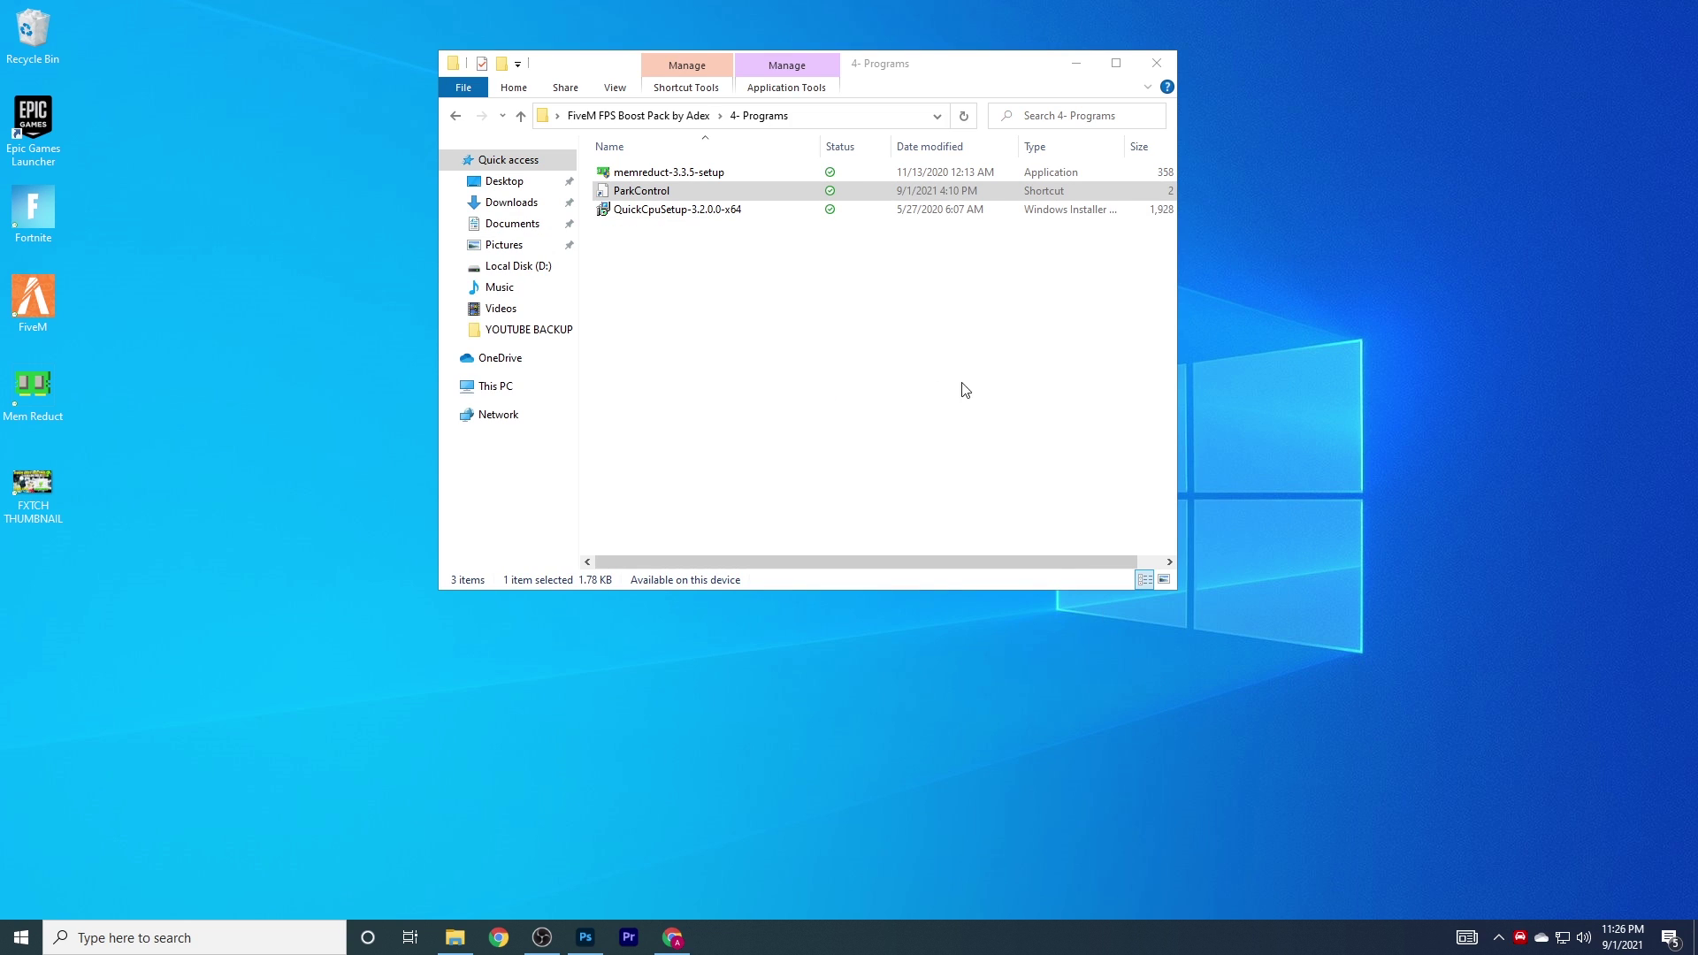
Try to install Quick CPU with QuickCpuSetup-3.2.0.0-x64, and exit the setup wizard.
double_click(659, 212)
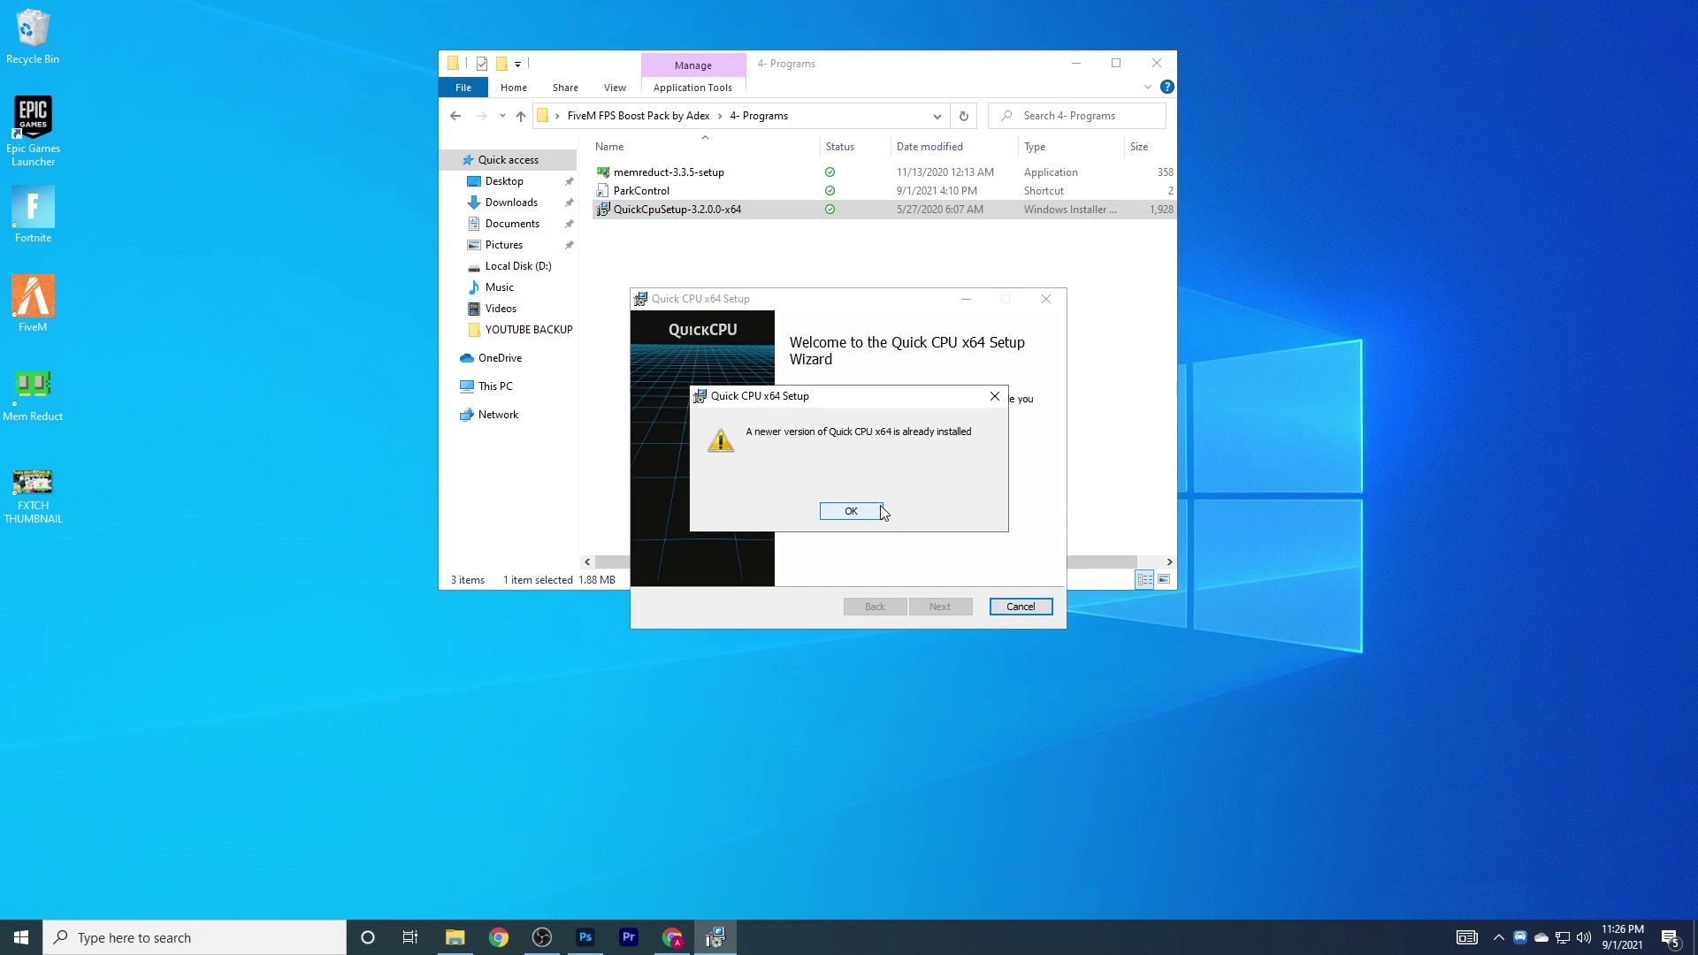
click(851, 512)
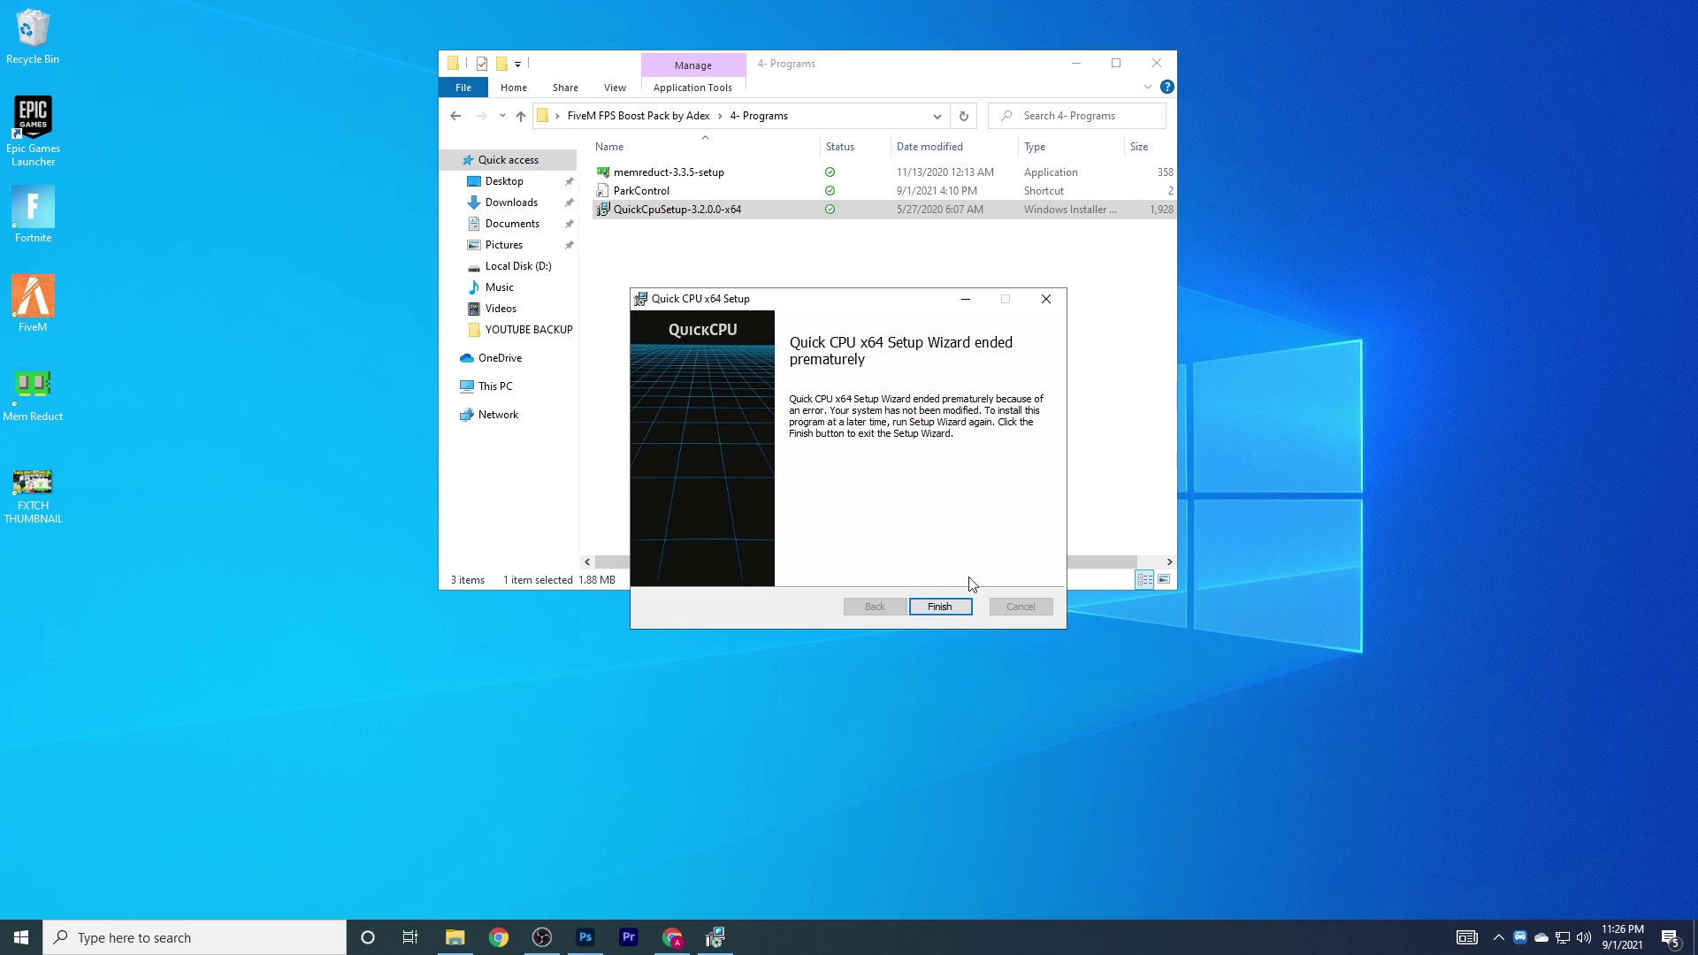
click(1046, 299)
Search Windows for QUI, launch QuickCPU, and dismiss its update check without downloading a new version.
key(super+s)
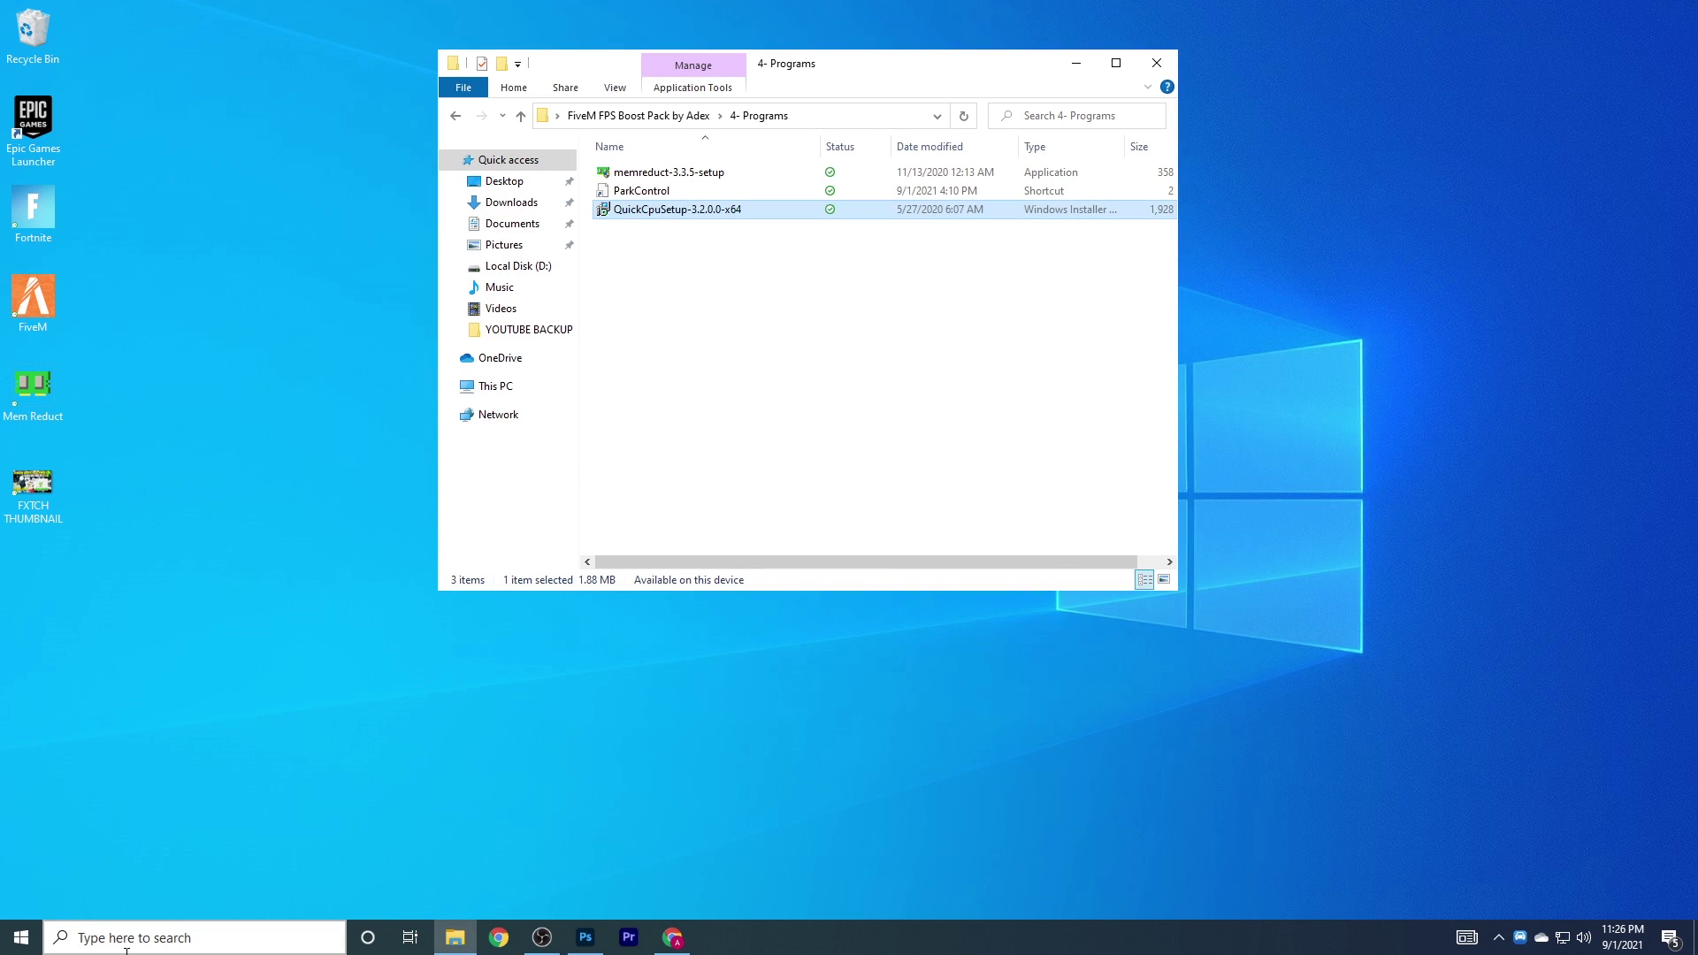
text(QUI)
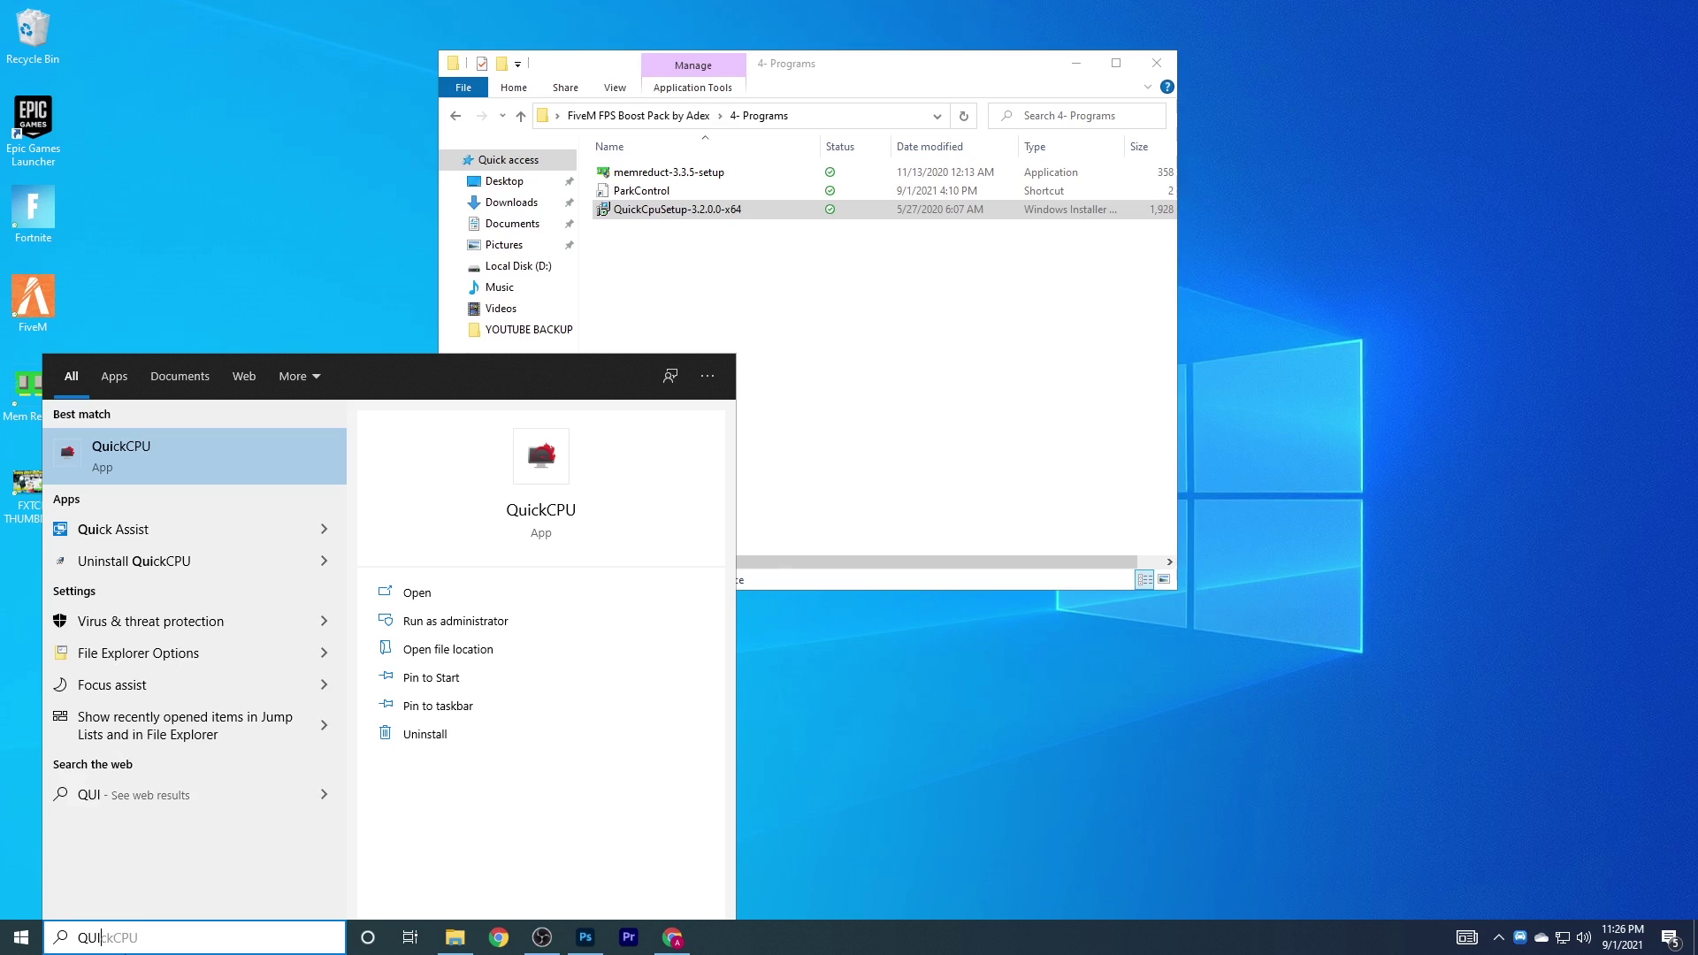
click(178, 458)
click(769, 584)
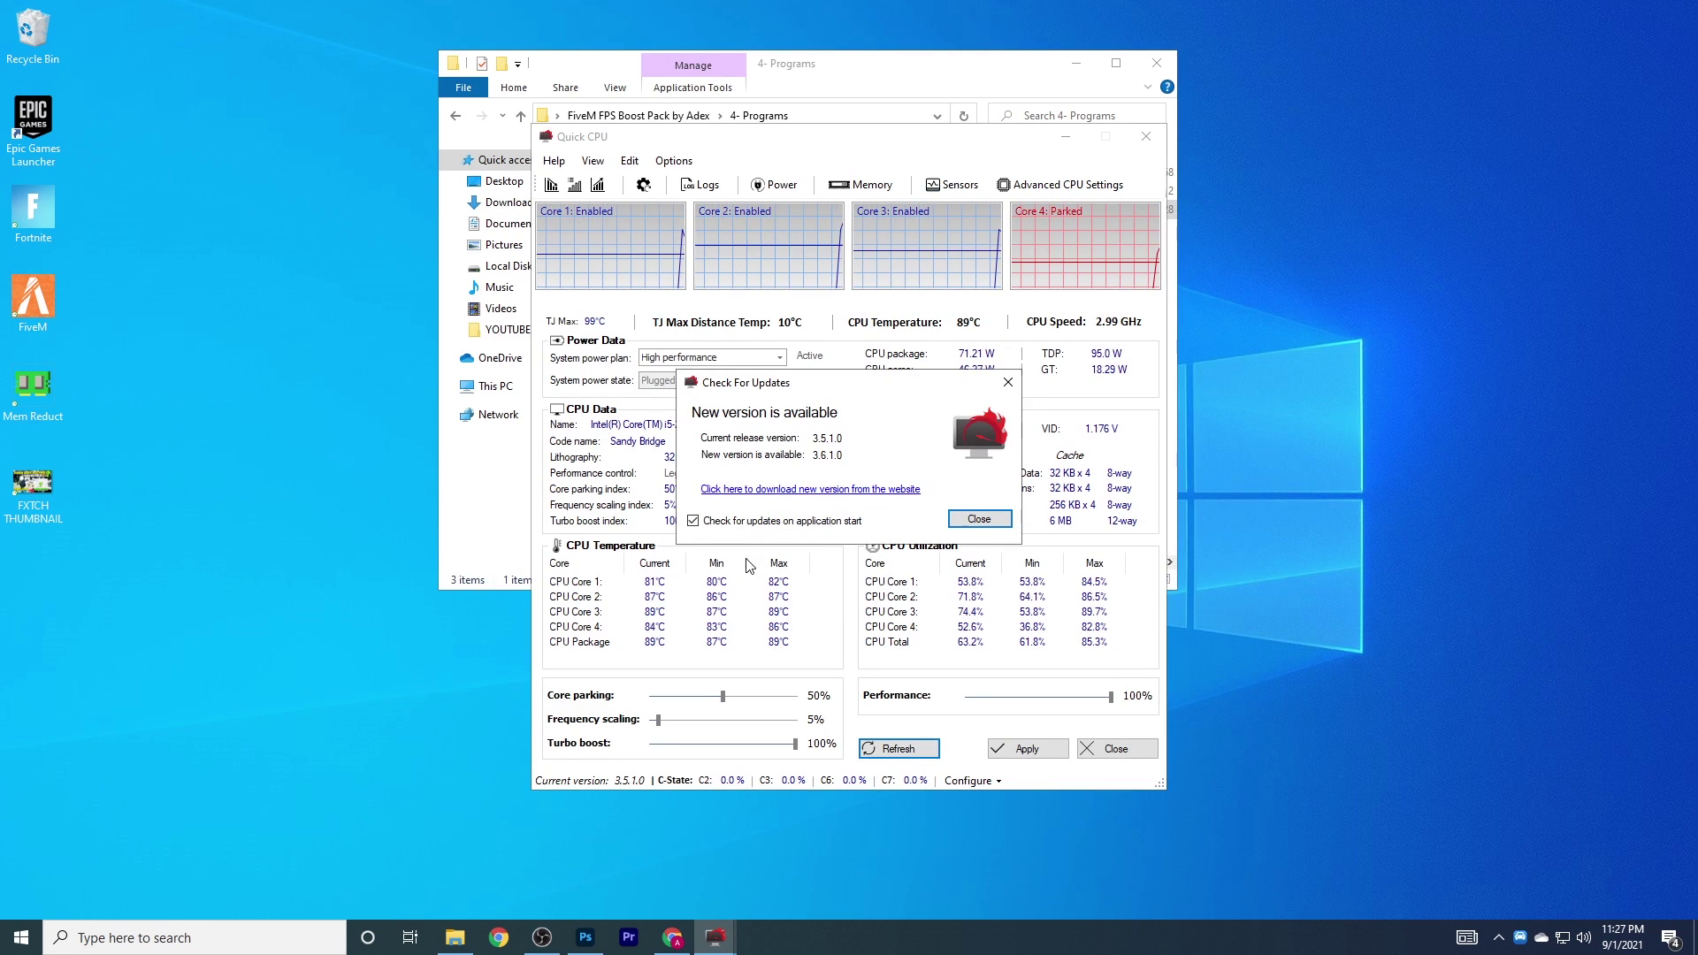
click(979, 518)
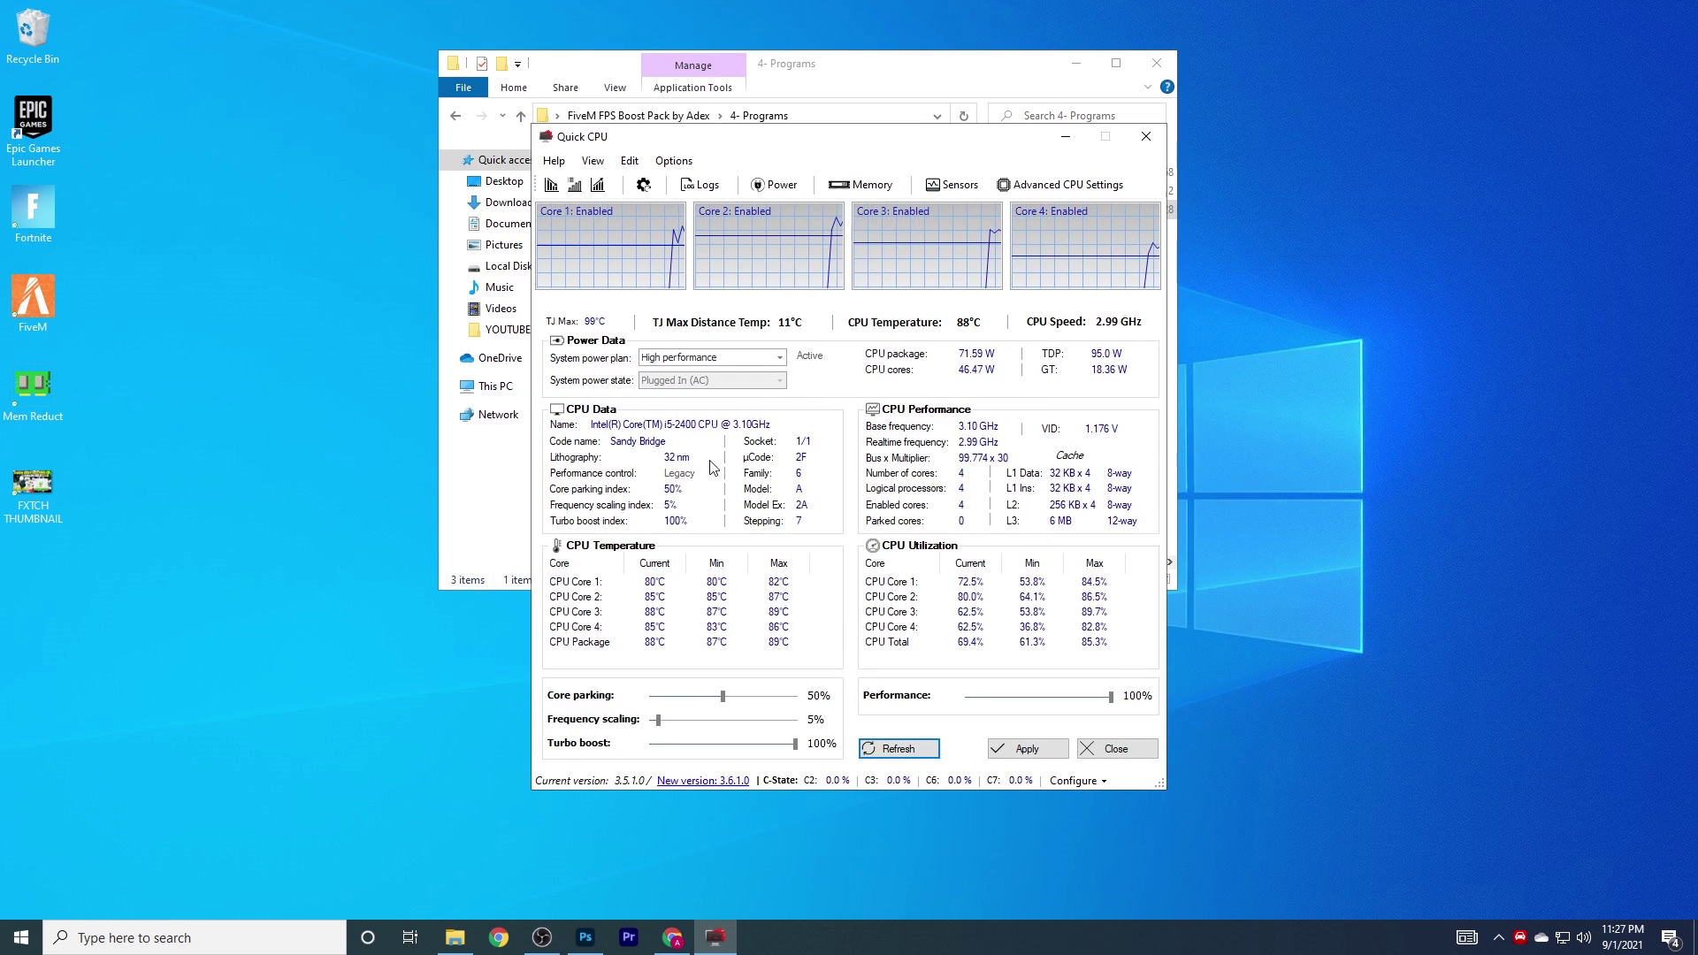
Choose High performance as the system power plan in Quick CPU.
click(747, 358)
click(747, 358)
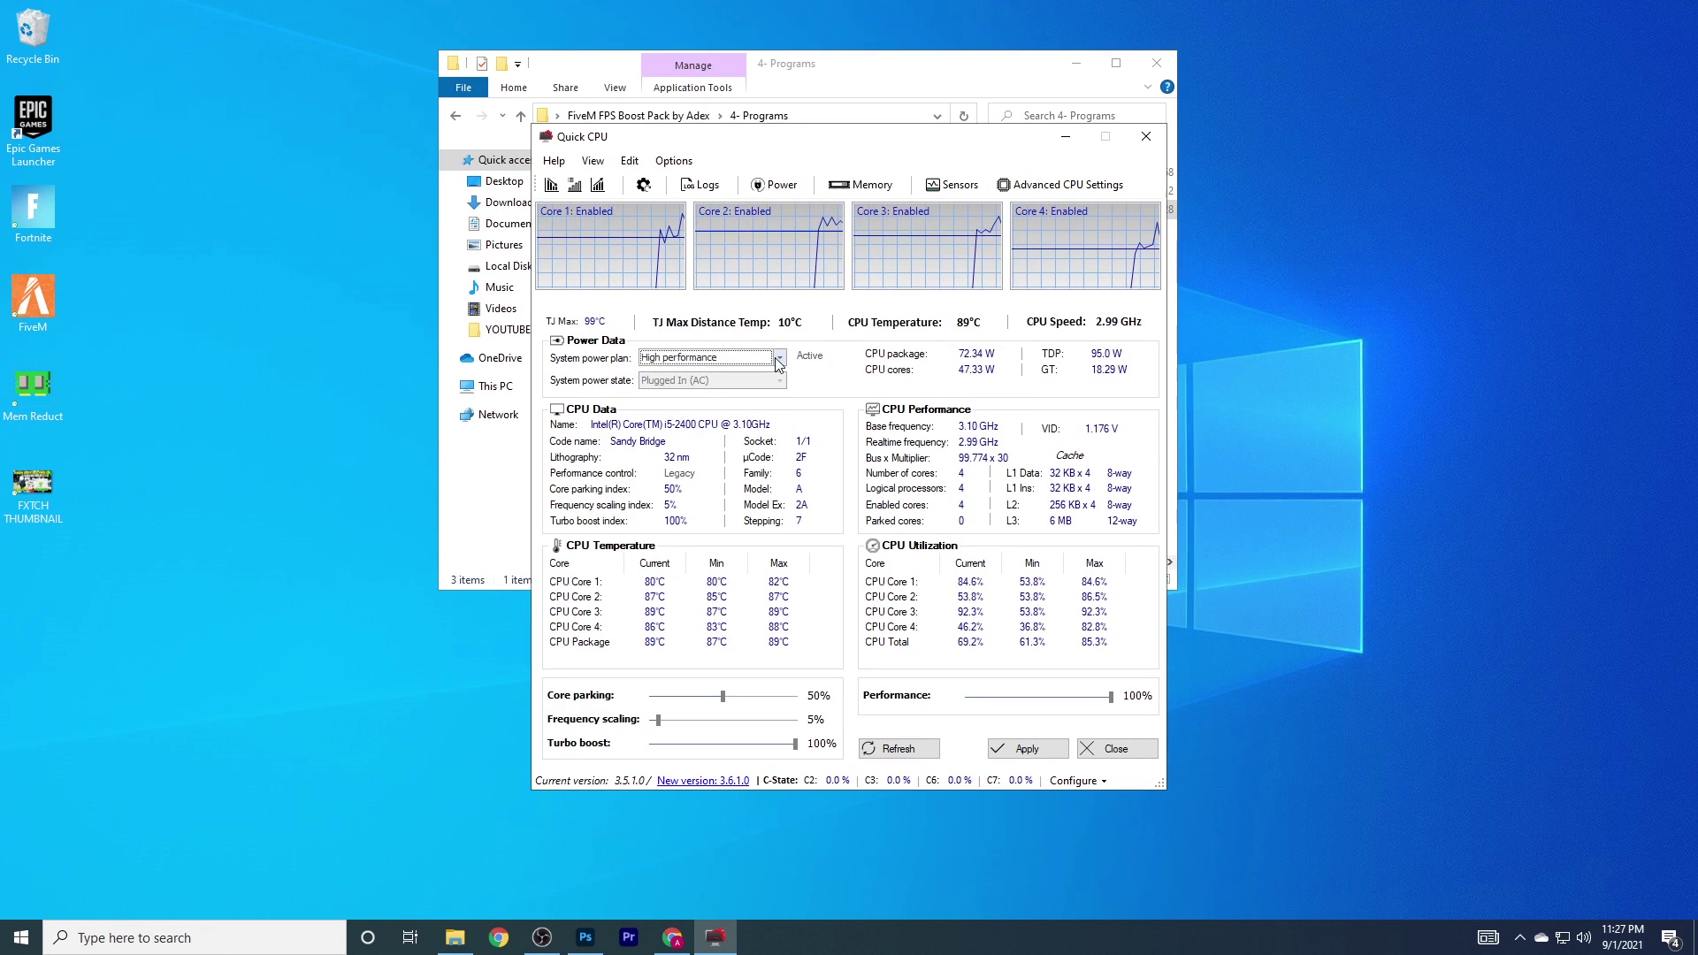
click(779, 358)
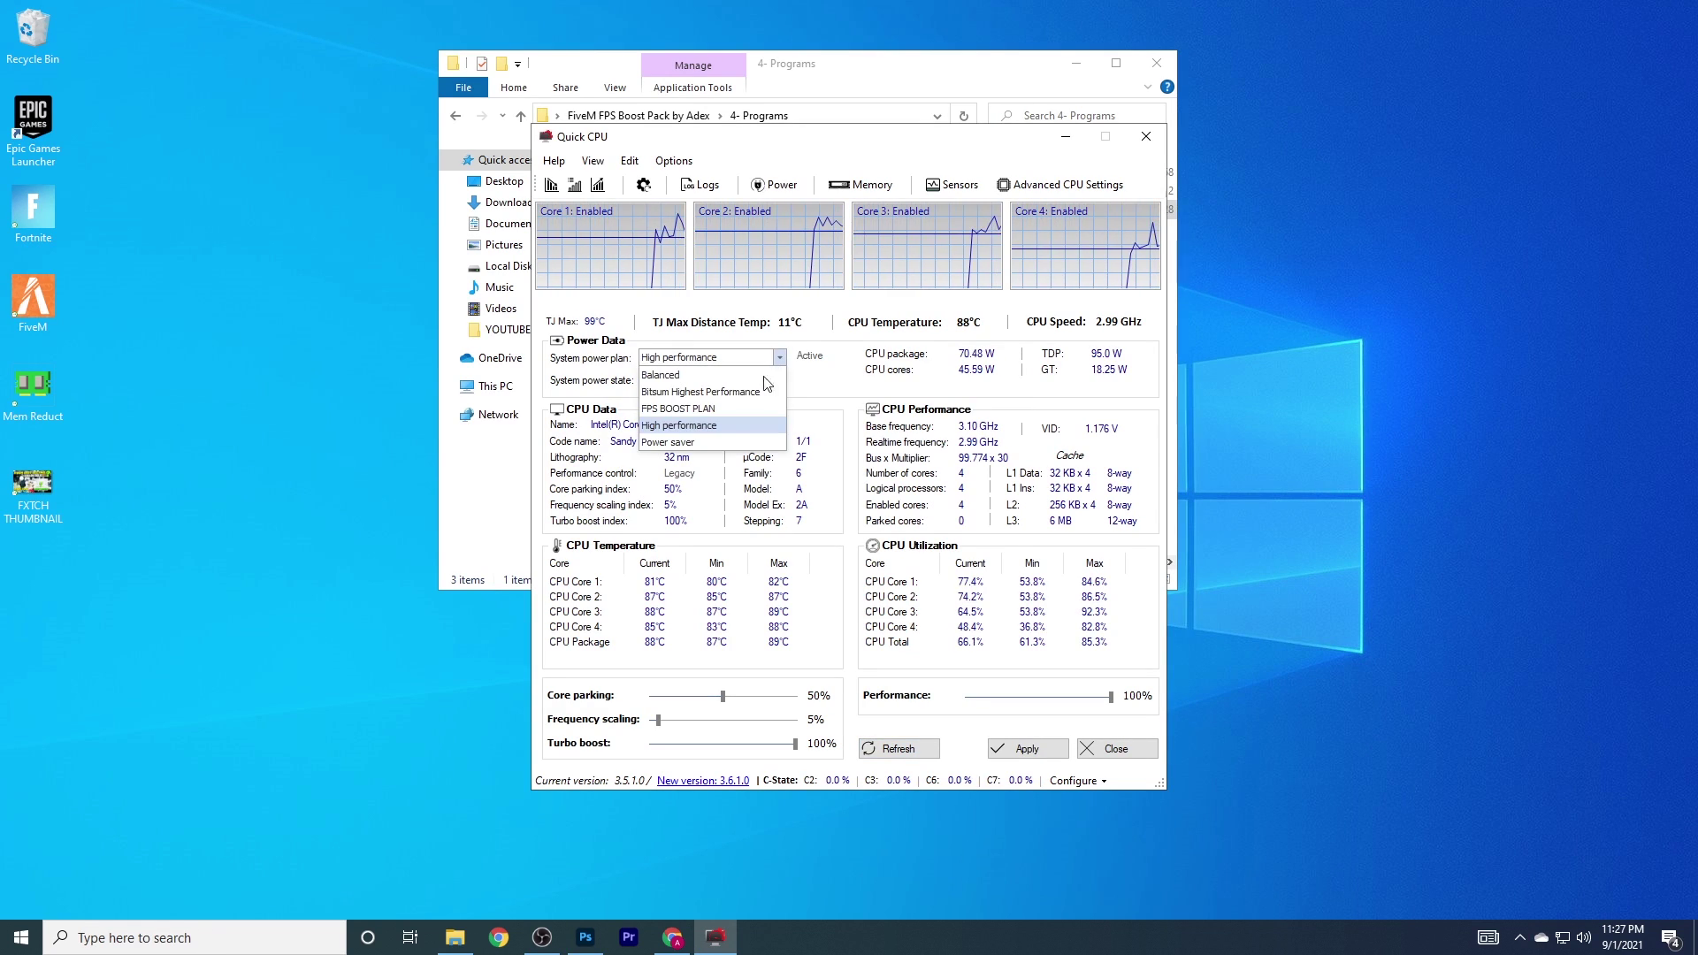
click(696, 427)
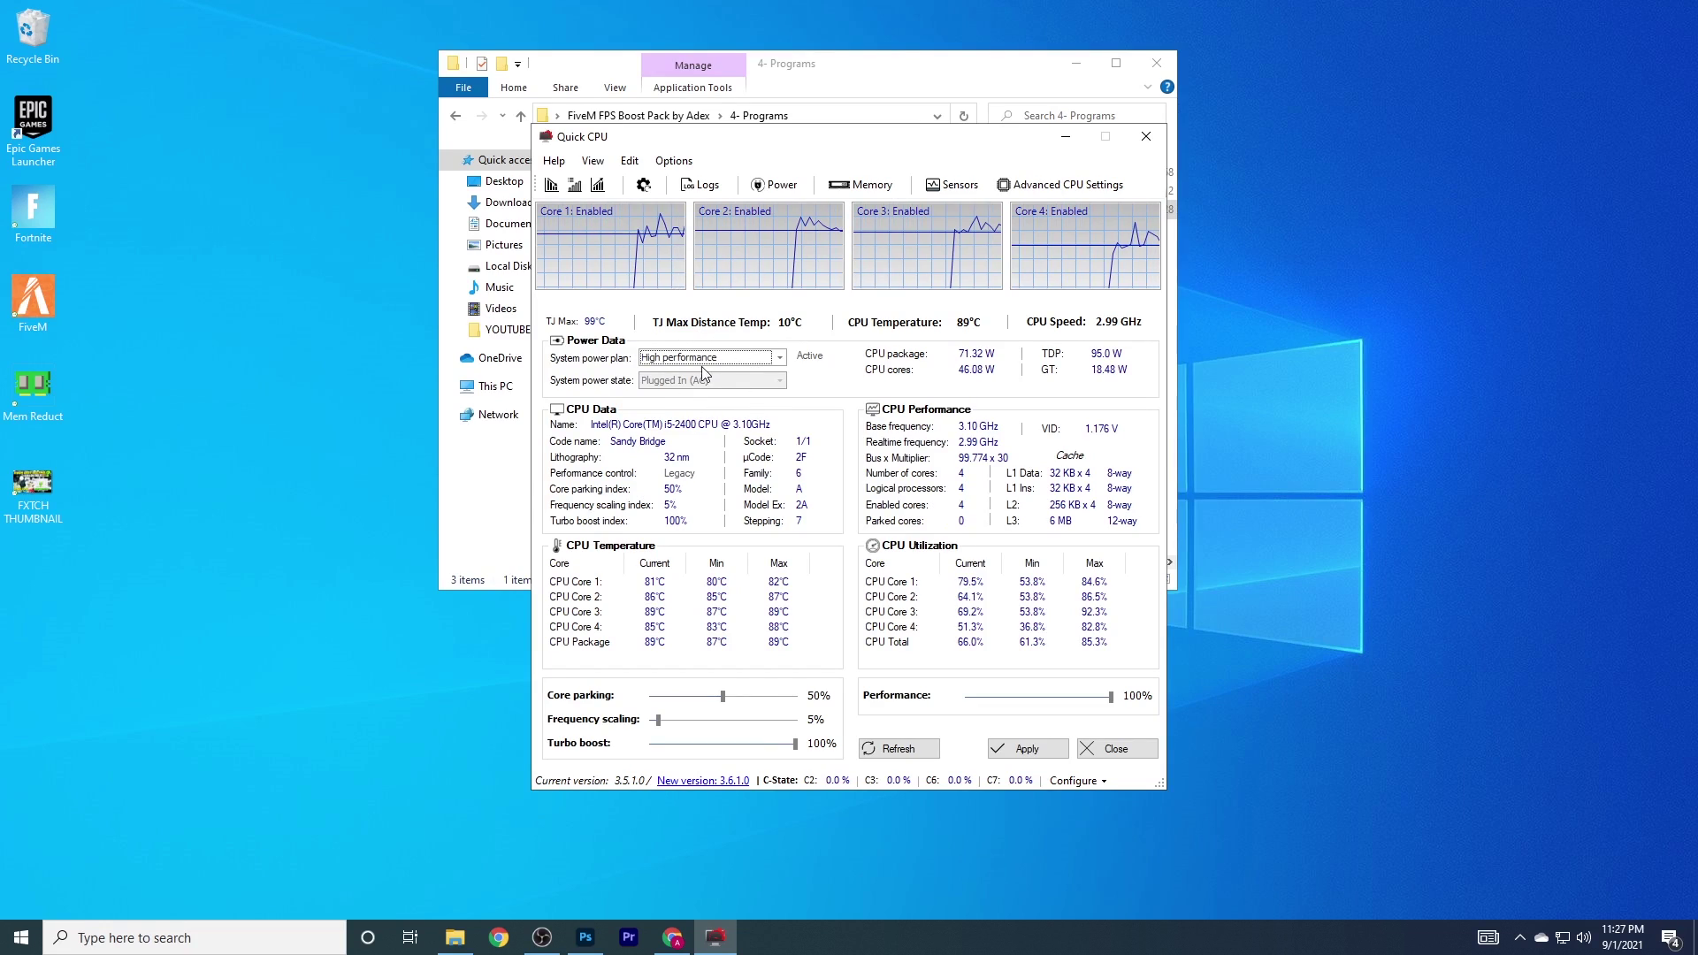
Set core parking and frequency scaling to 100%, apply the changes, and close Quick CPU.
drag(725, 695, 796, 696)
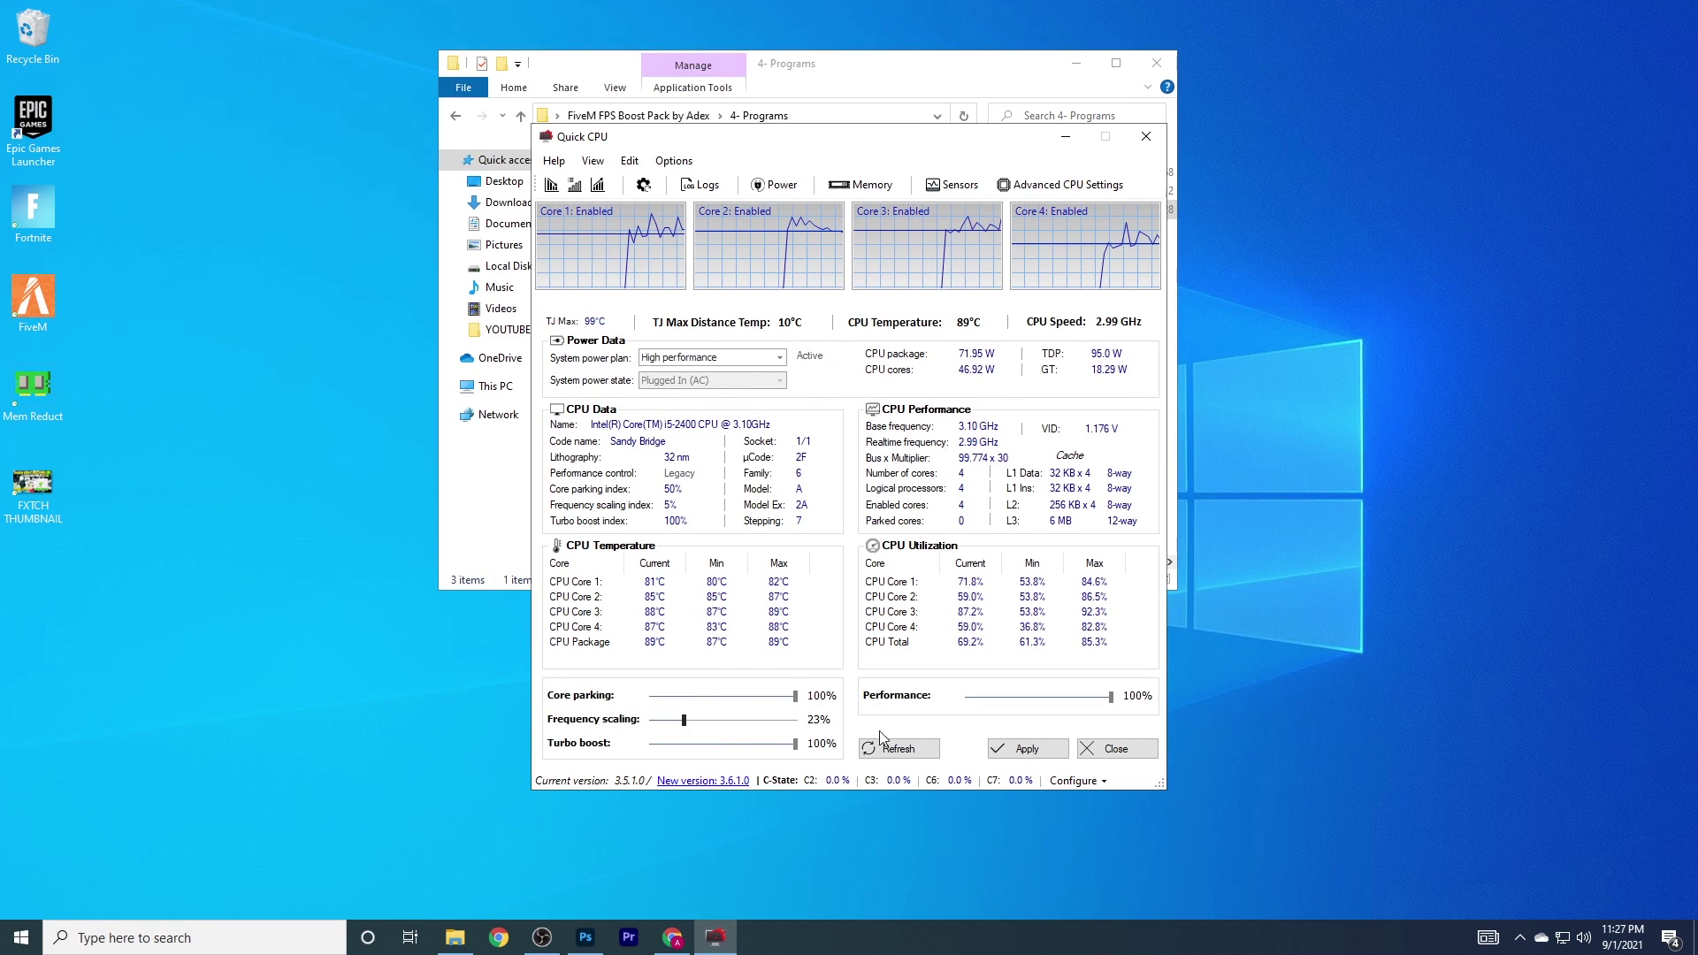
drag(683, 719, 823, 722)
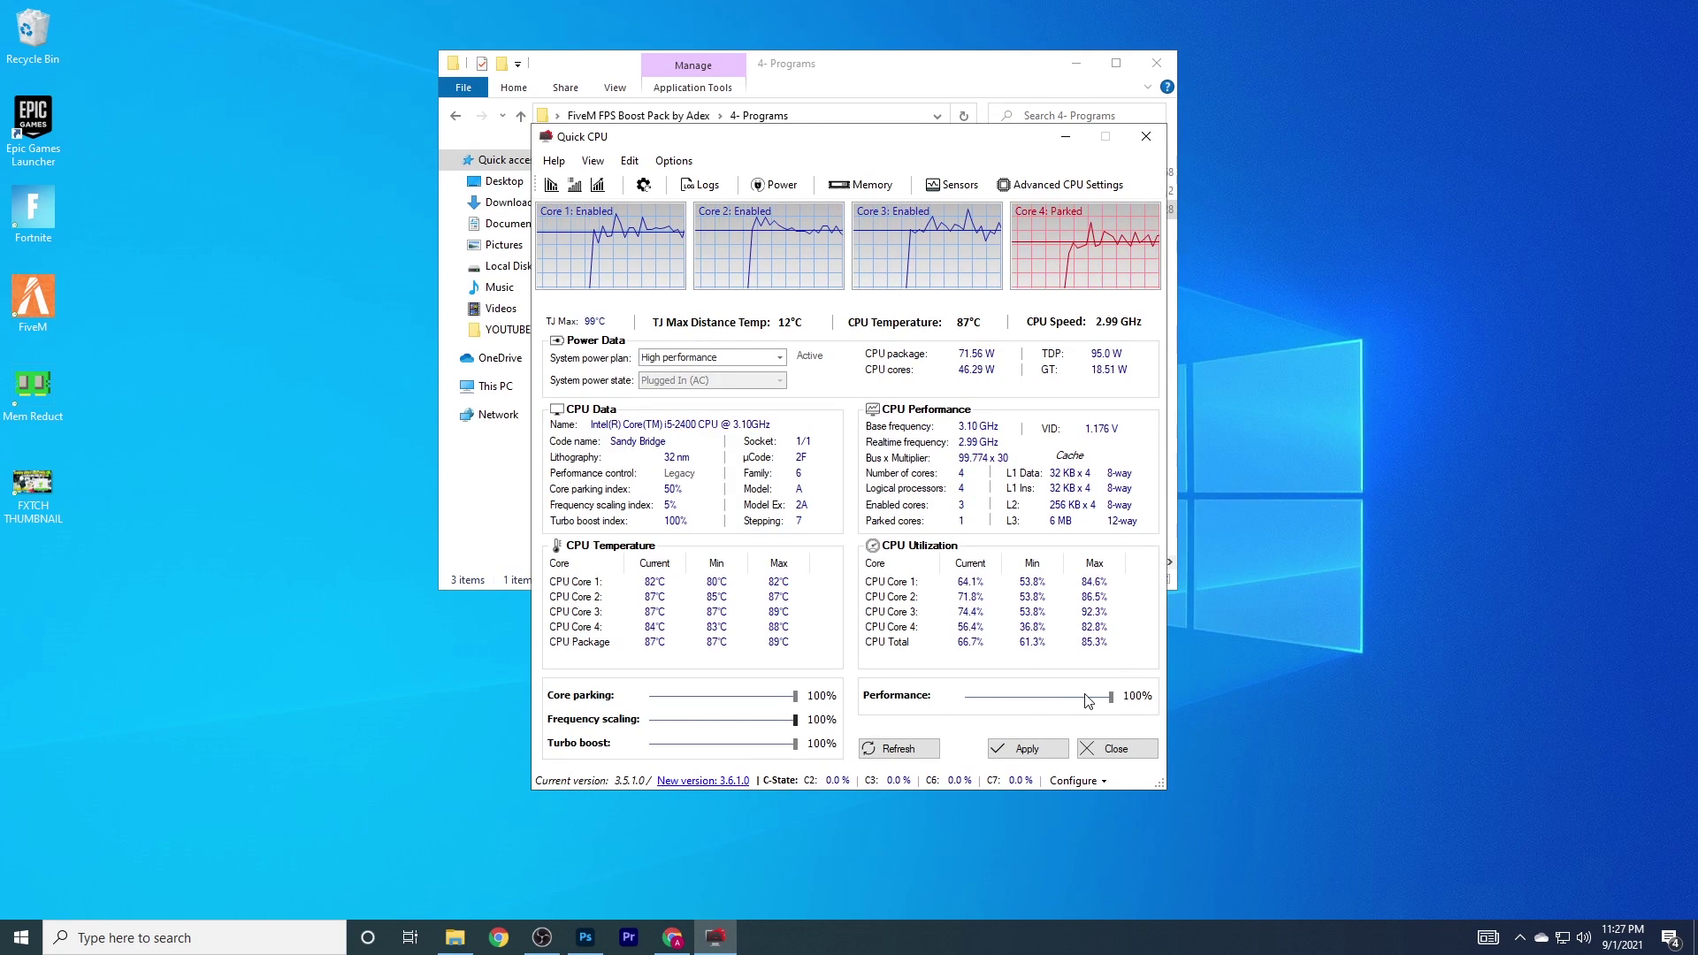
click(1028, 752)
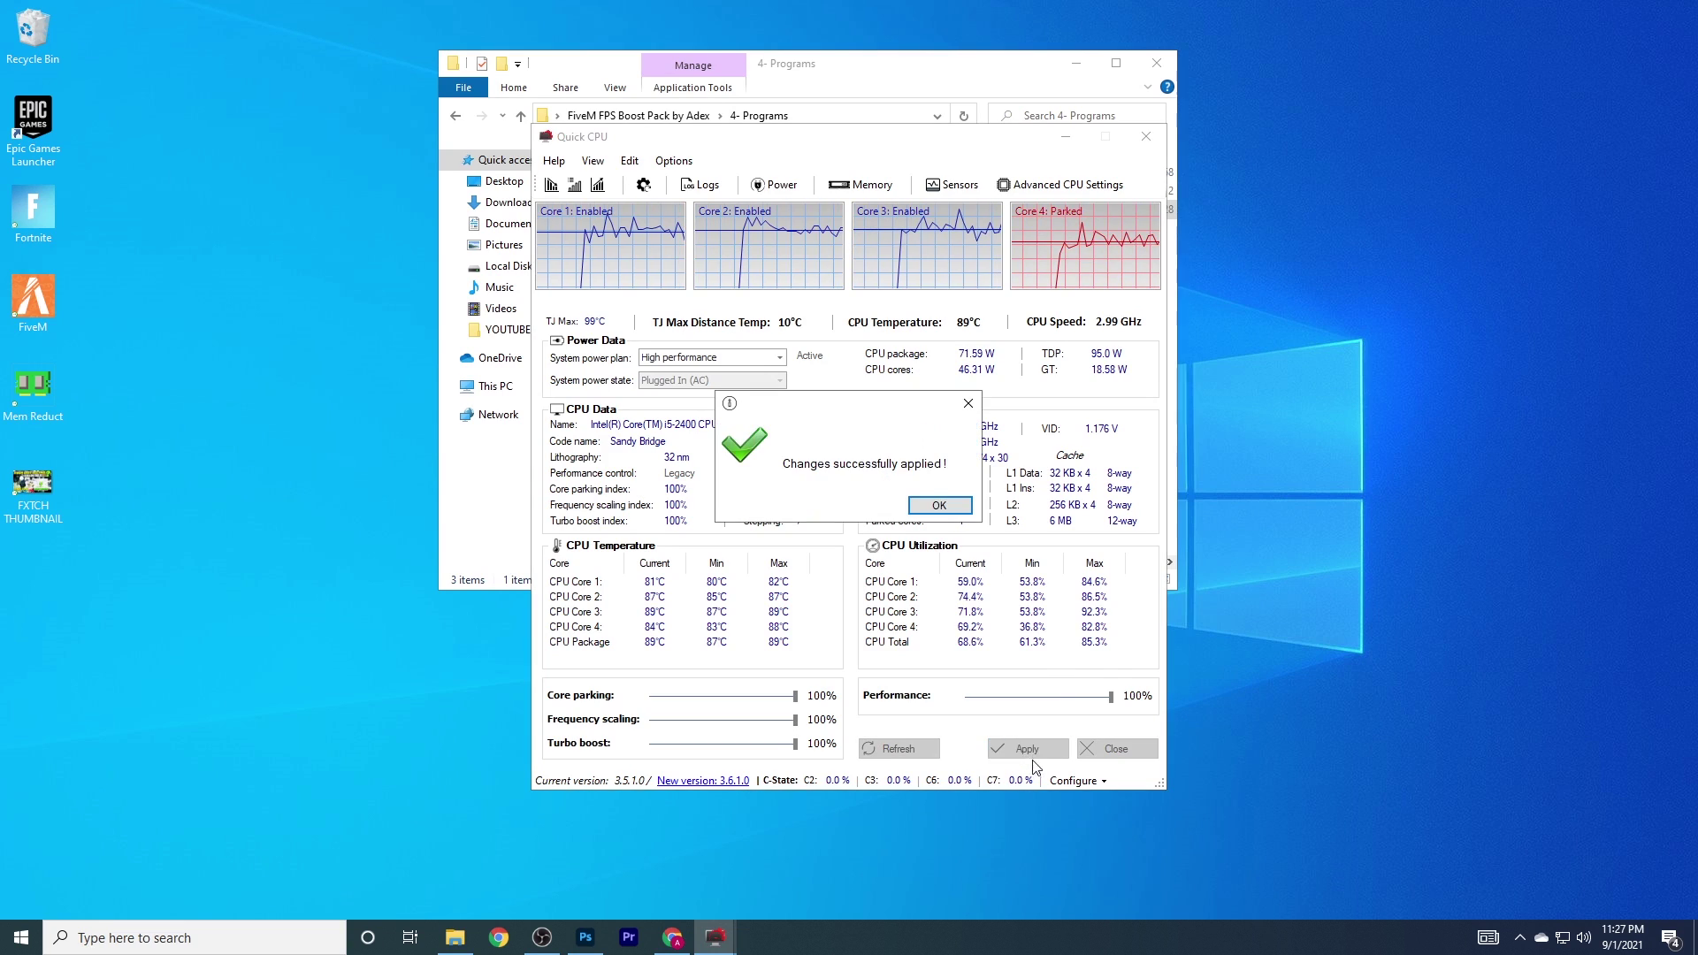
click(924, 506)
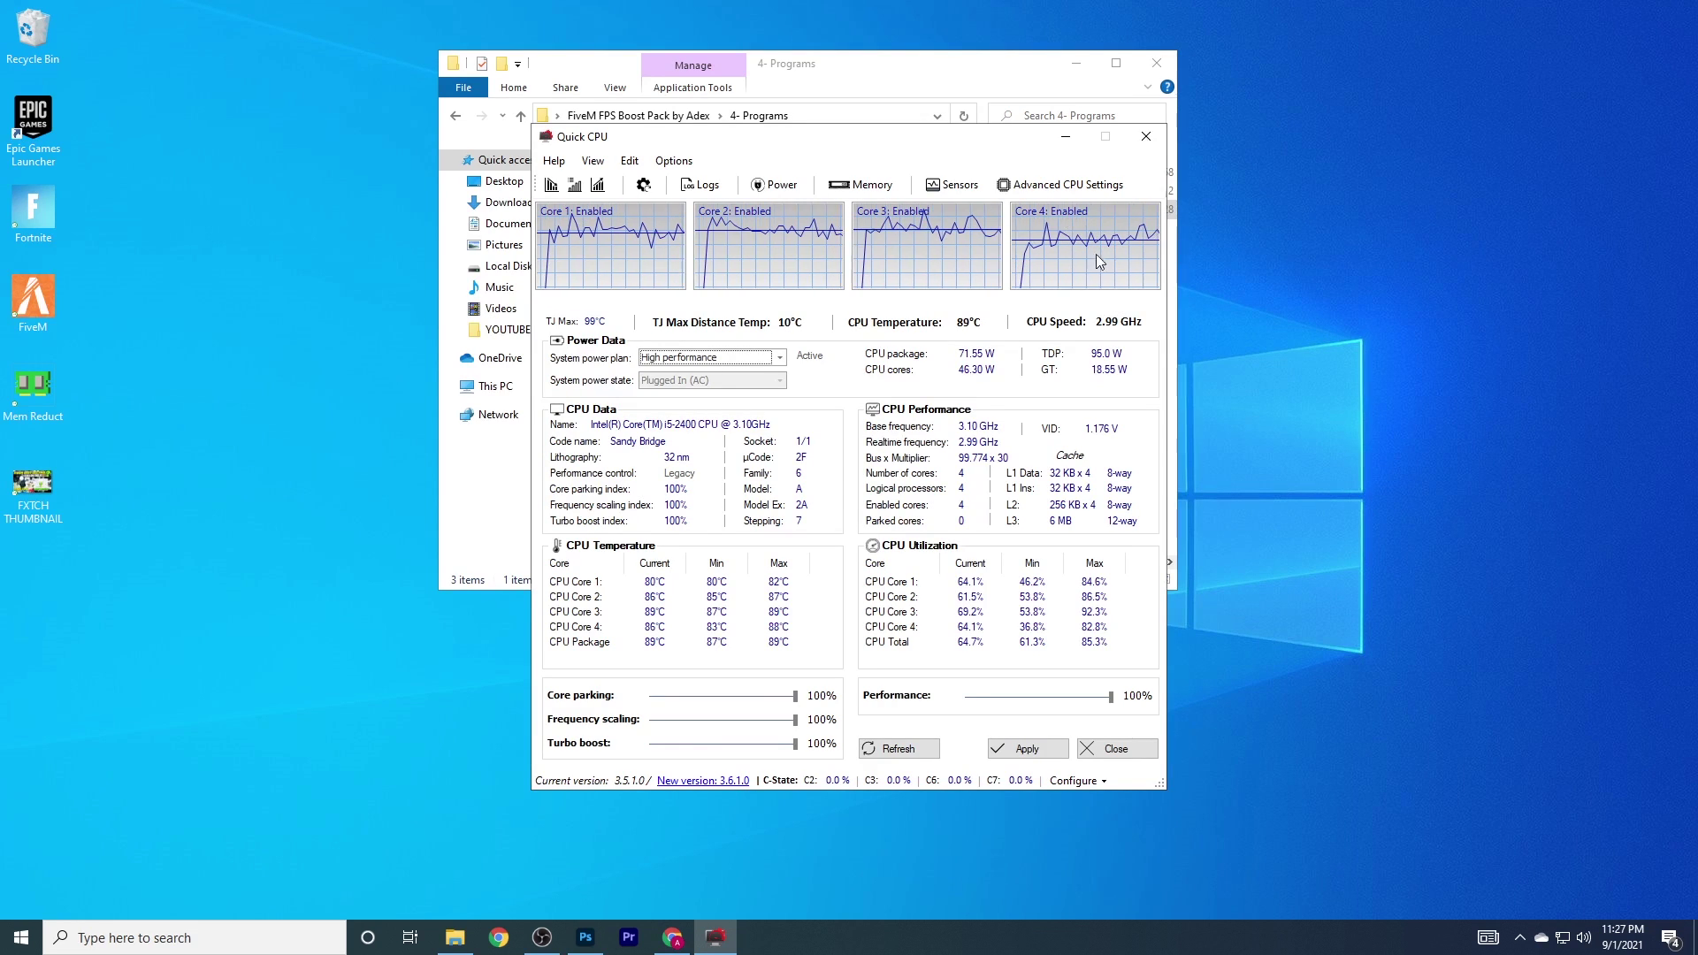
click(1146, 136)
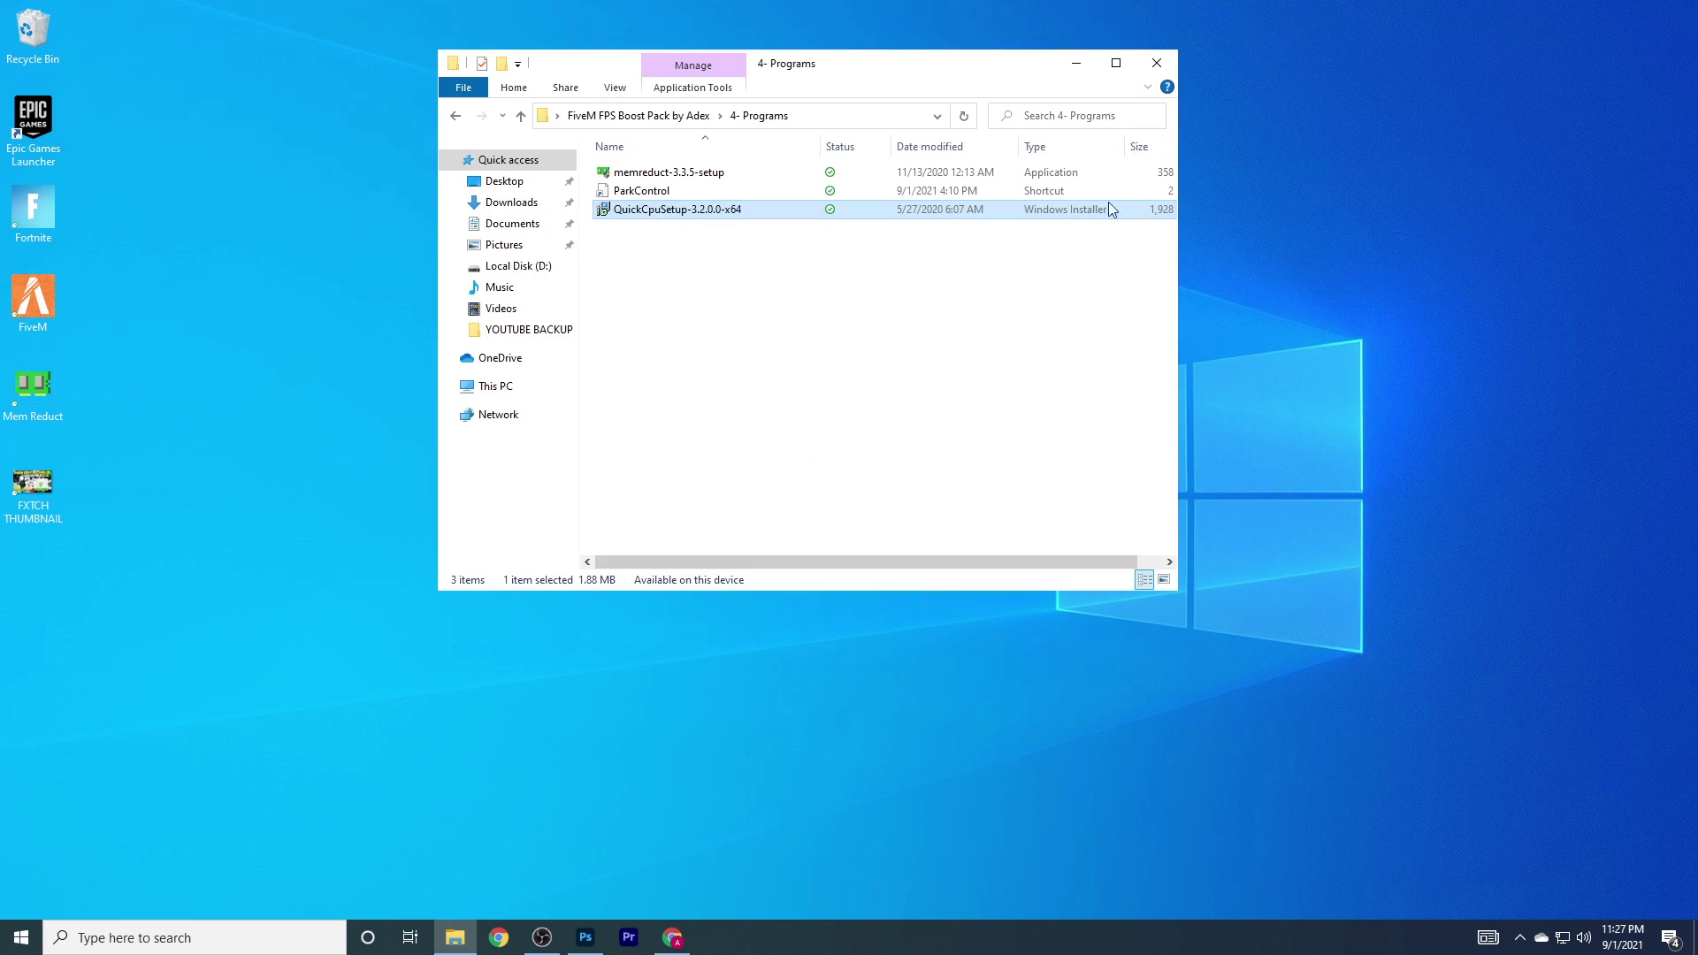
Run Timer Resolution from the FiveM FPS Boost Pack folder, switch it to default and then maximum resolution, and close it and minimize the folder.
click(651, 115)
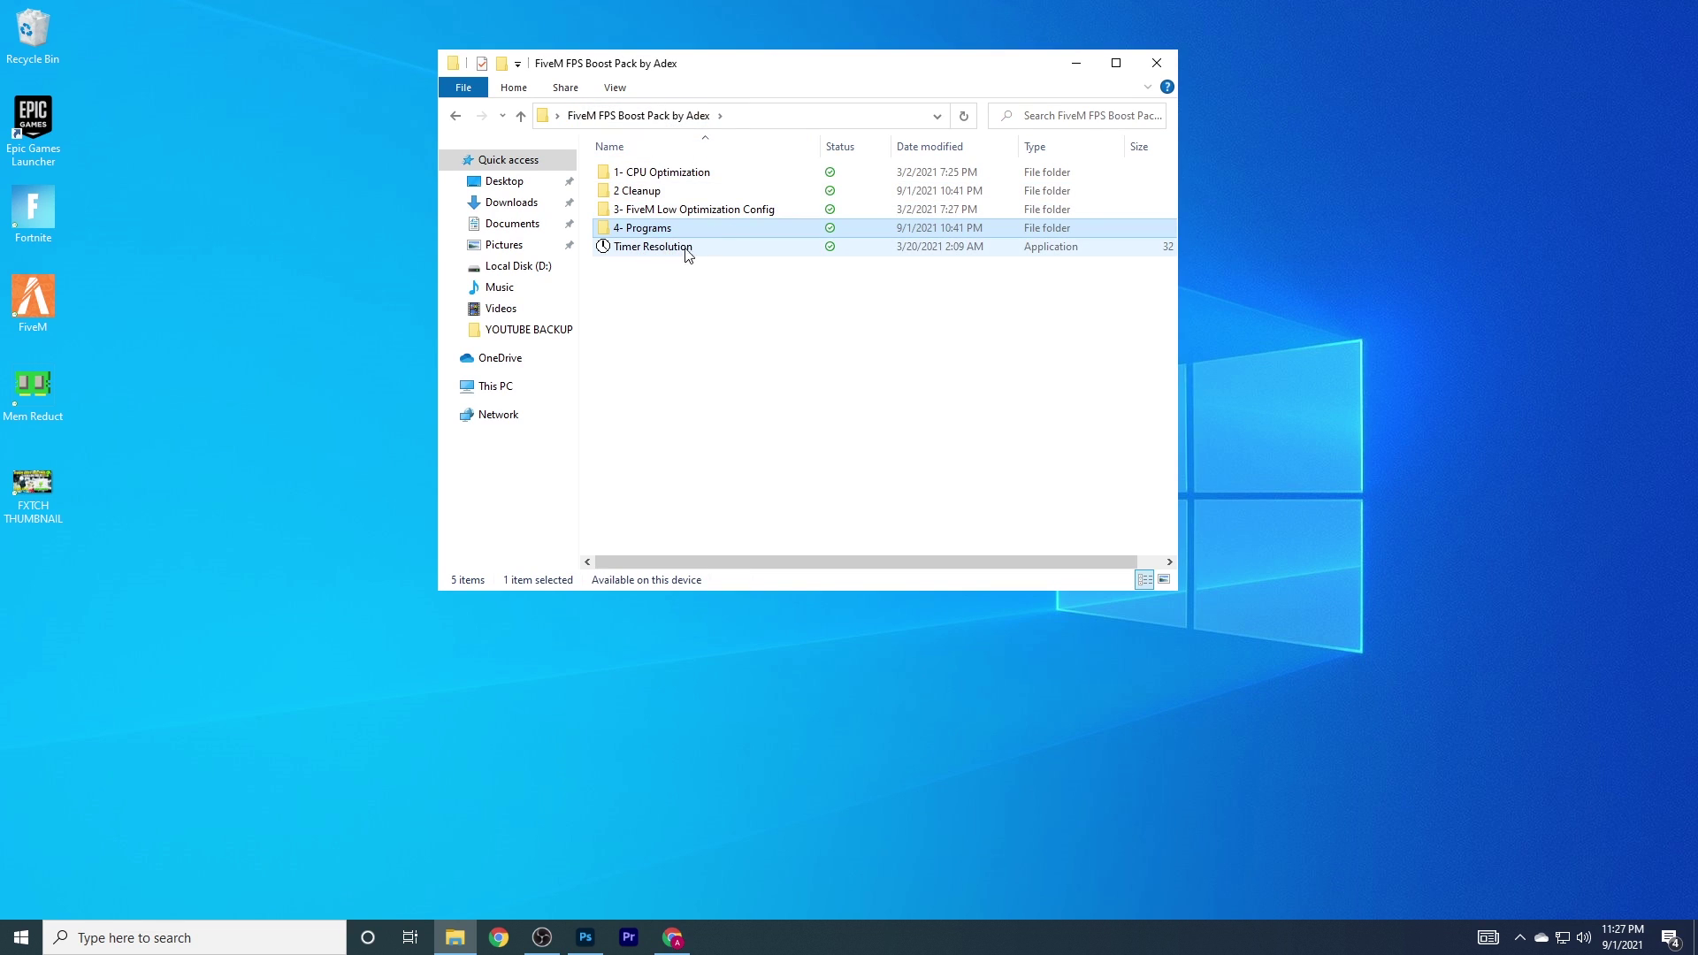
double_click(655, 250)
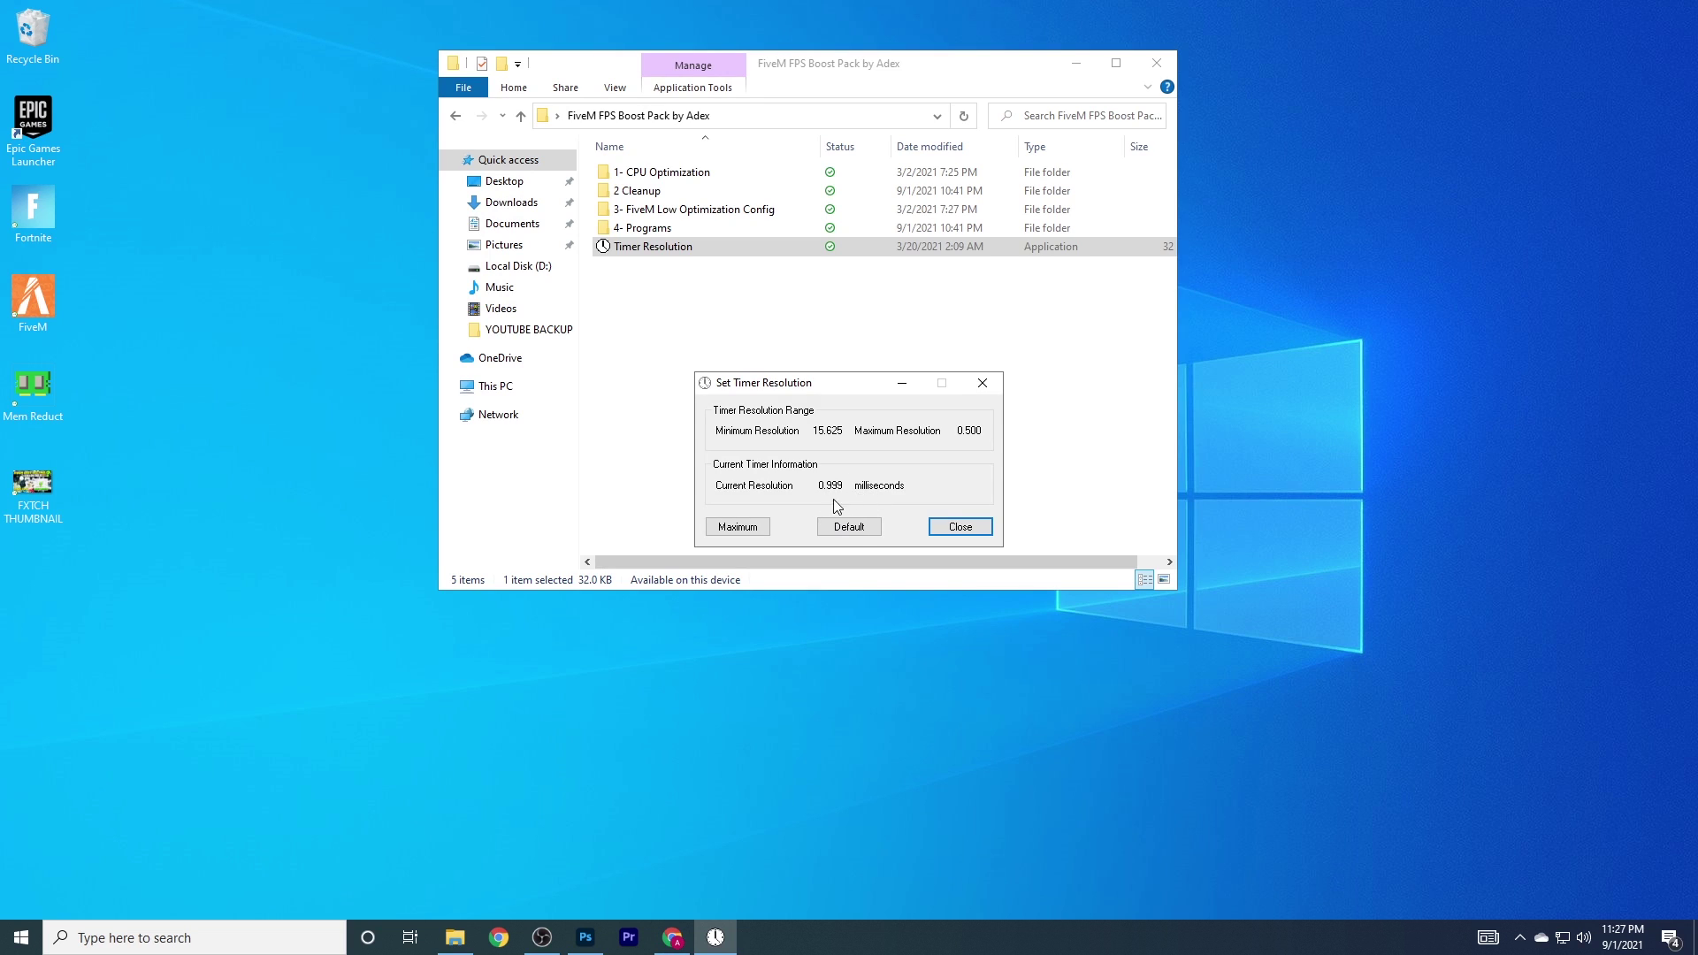
click(859, 527)
click(748, 527)
click(982, 383)
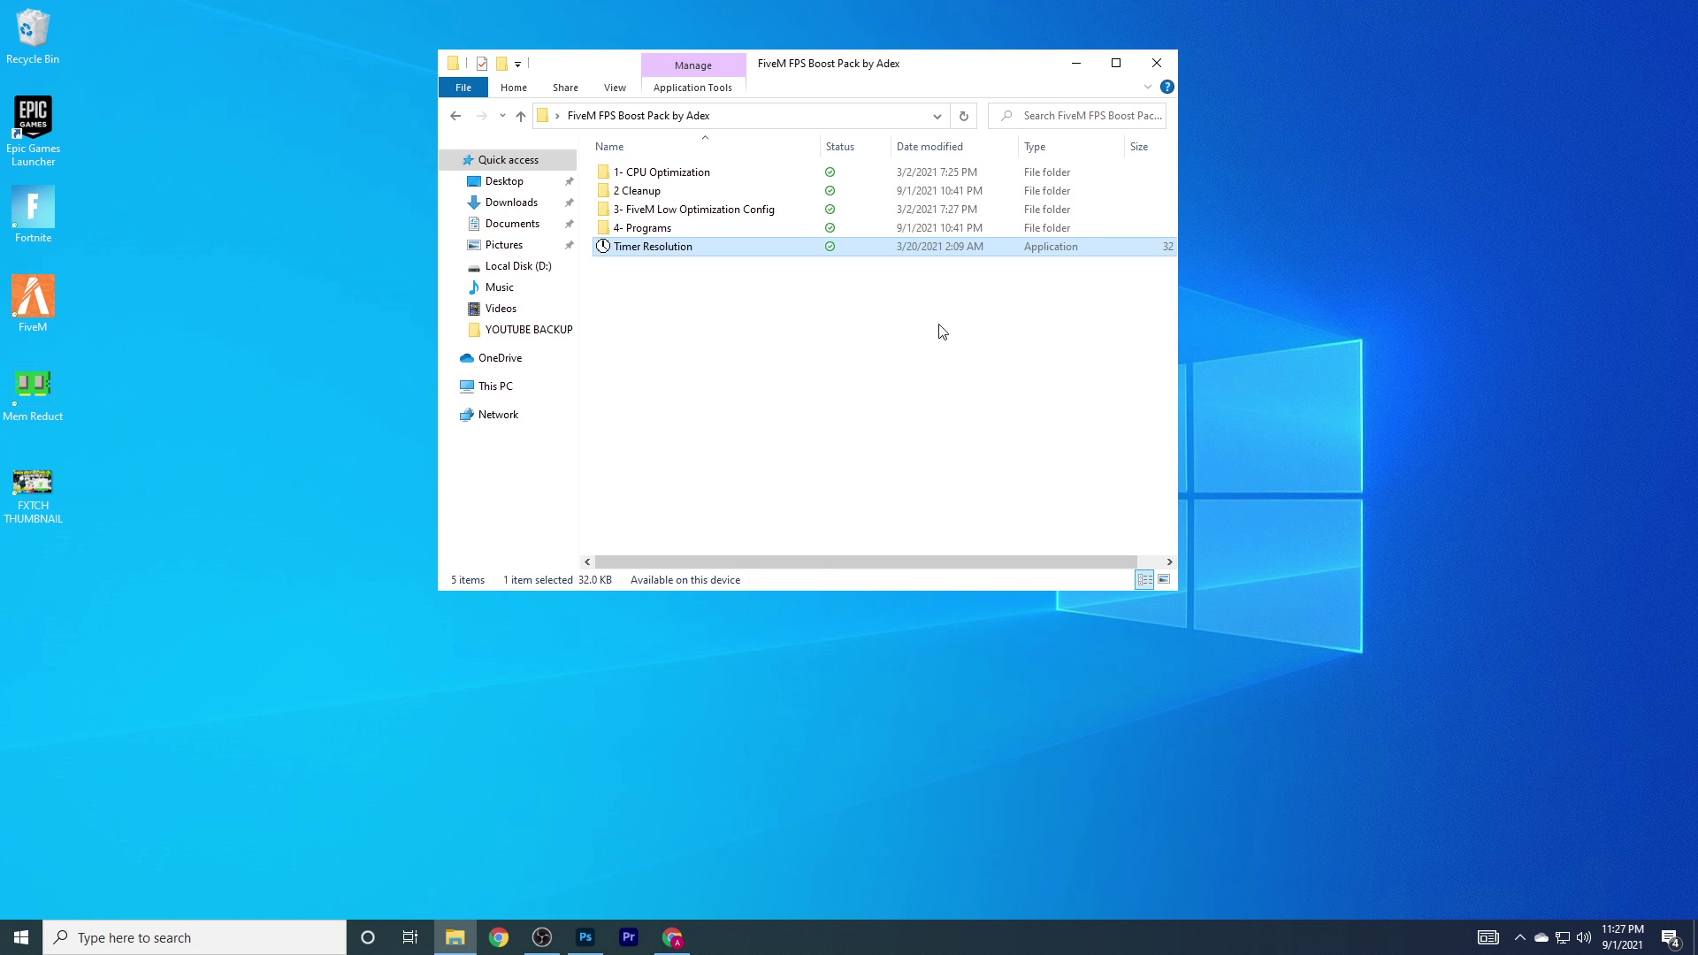
click(1077, 65)
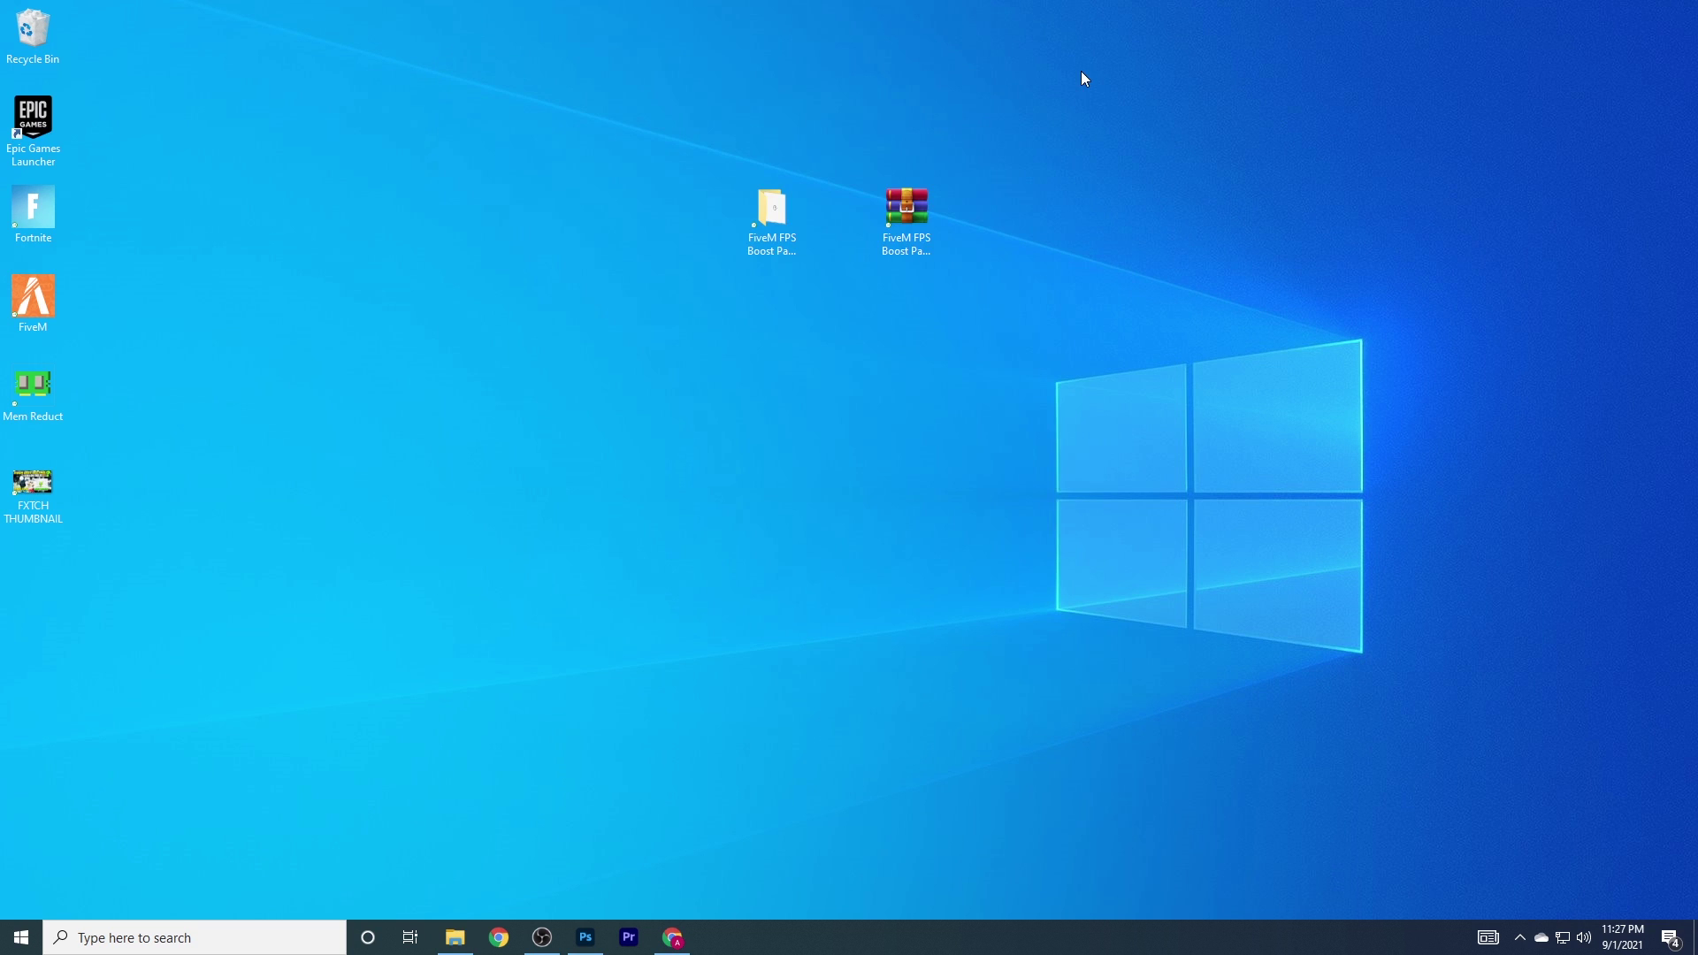